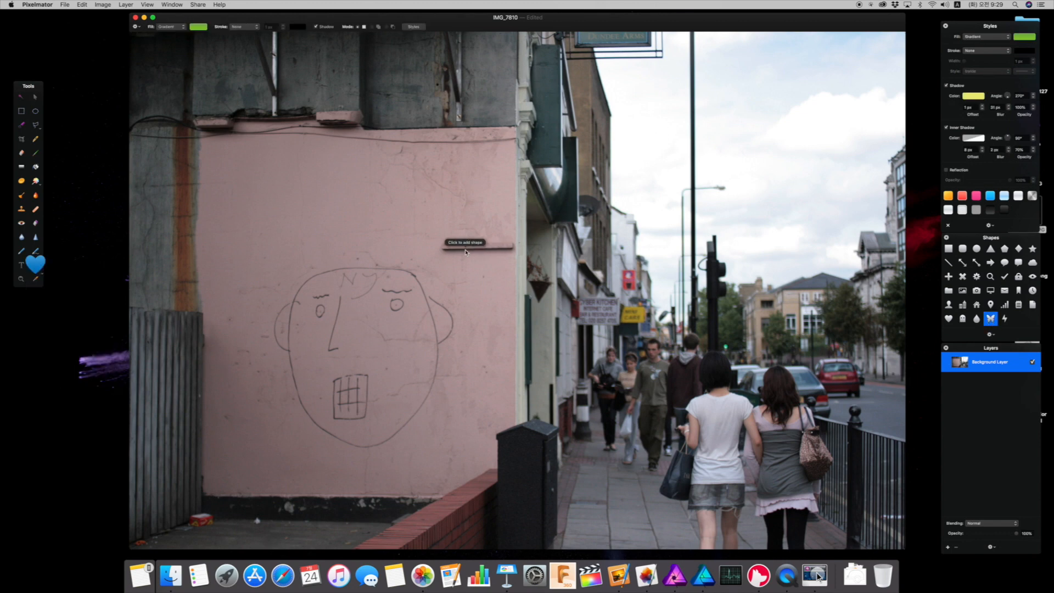
Add a butterfly shape on the pink wall and enlarge it to cover most of the drawn face
left_click(314, 283)
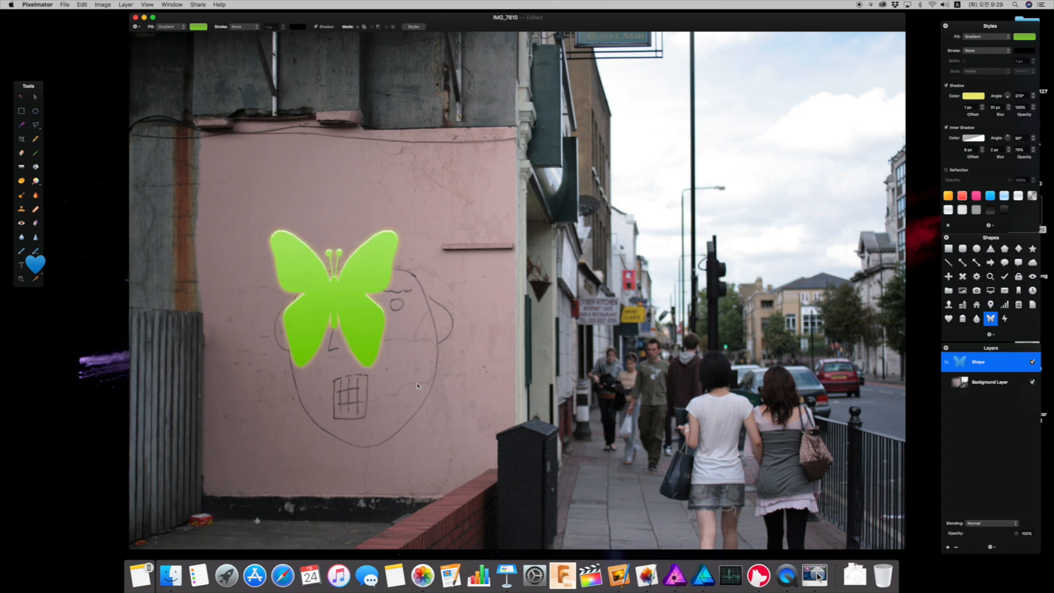
key("v")
left_click_drag(414, 355, 396, 347)
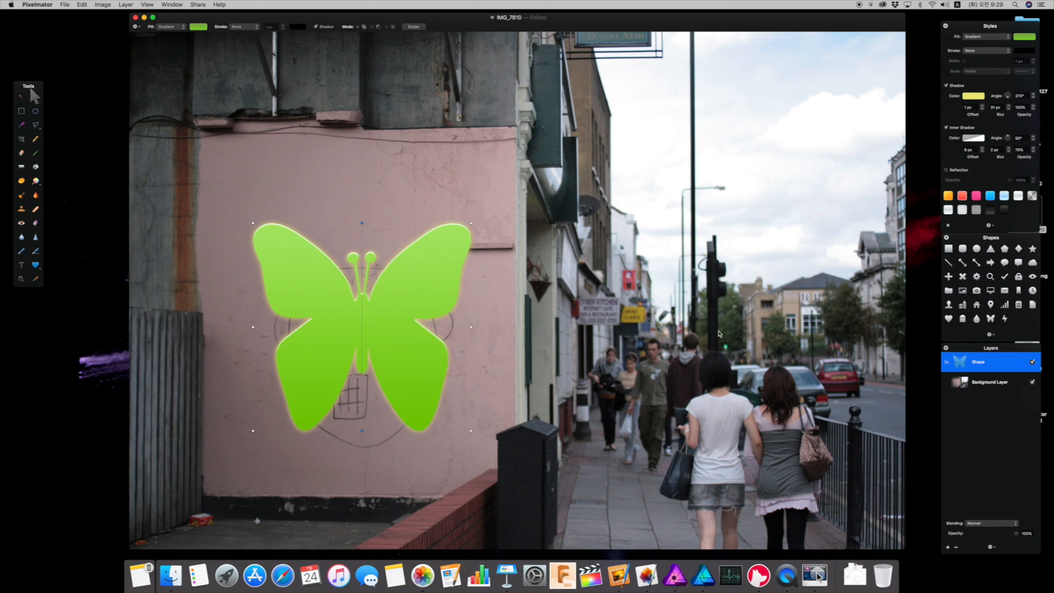
Turn off the butterfly's shadow and inner shadow and set its fill to None
left_click(946, 86)
left_click(945, 128)
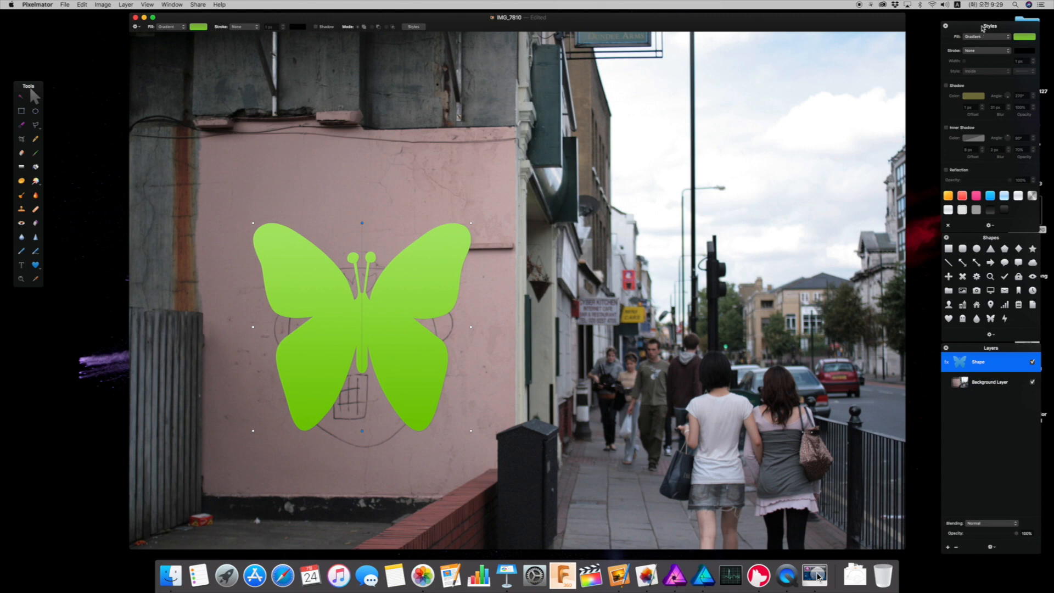
left_click(972, 39)
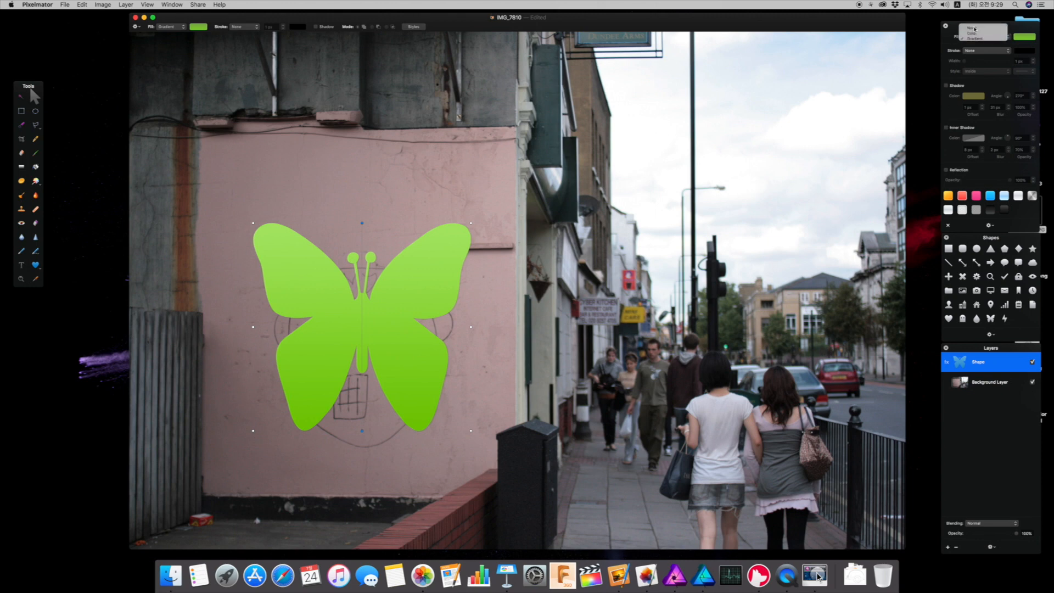
left_click(976, 34)
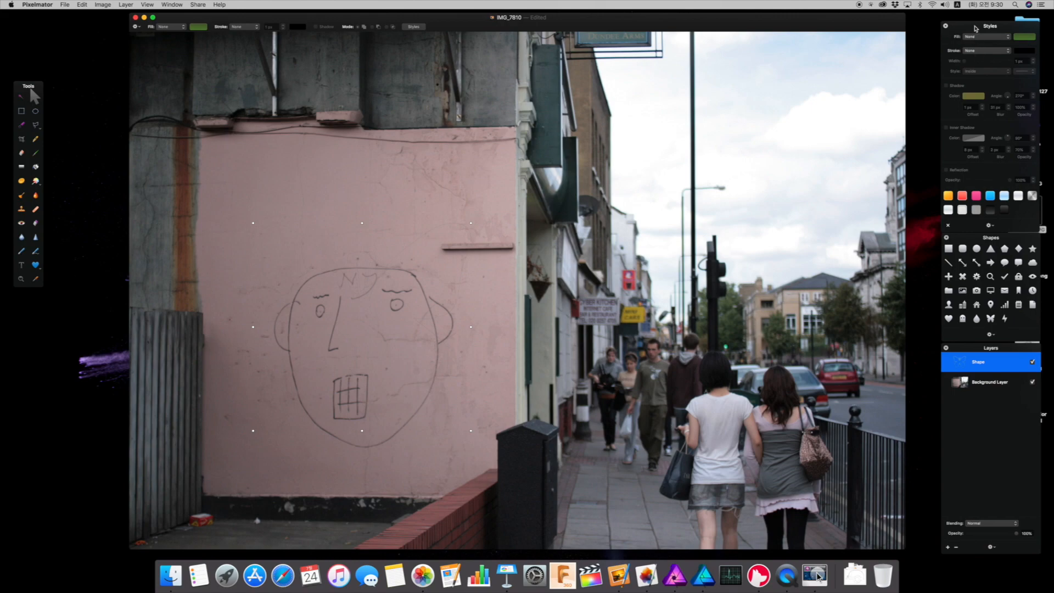
Give the butterfly a solid color fill and choose a yellow-orange shade for it
left_click_drag(975, 28, 488, 190)
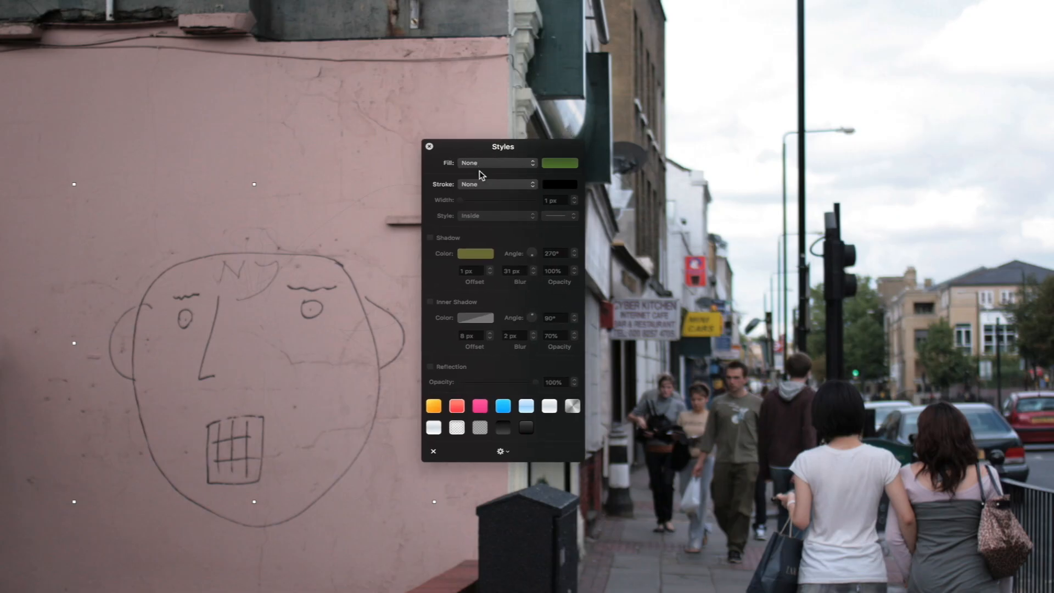
left_click(482, 163)
left_click(485, 173)
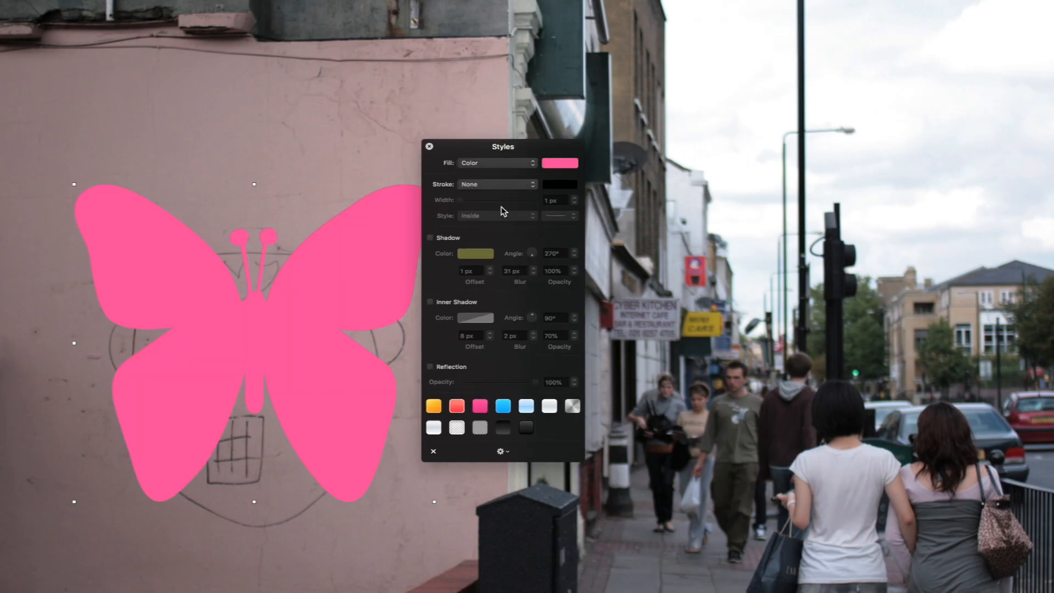
left_click_drag(497, 152, 553, 103)
left_click(612, 115)
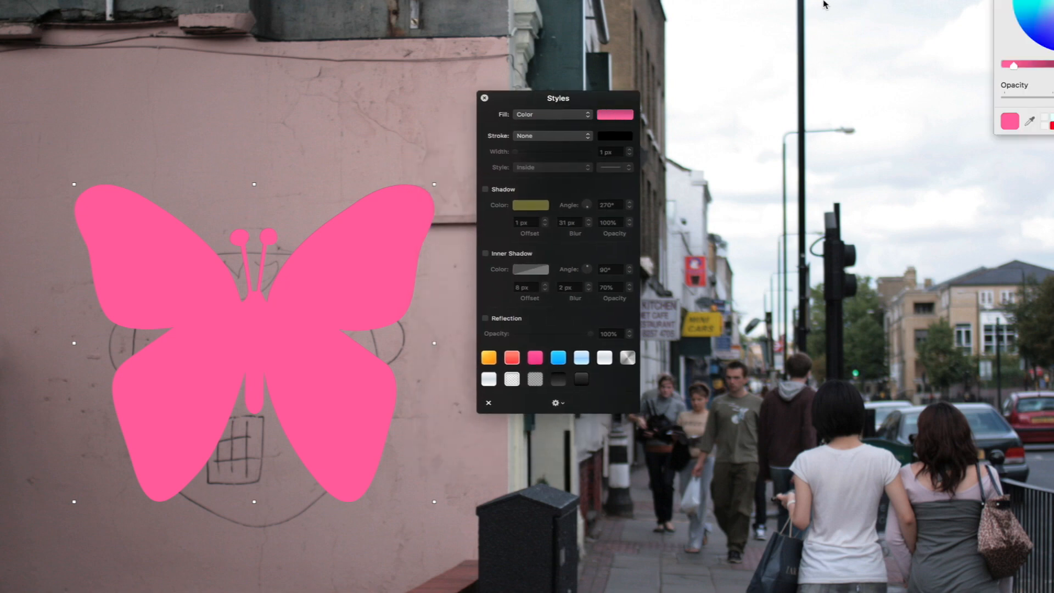
left_click_drag(1053, 0, 729, 132)
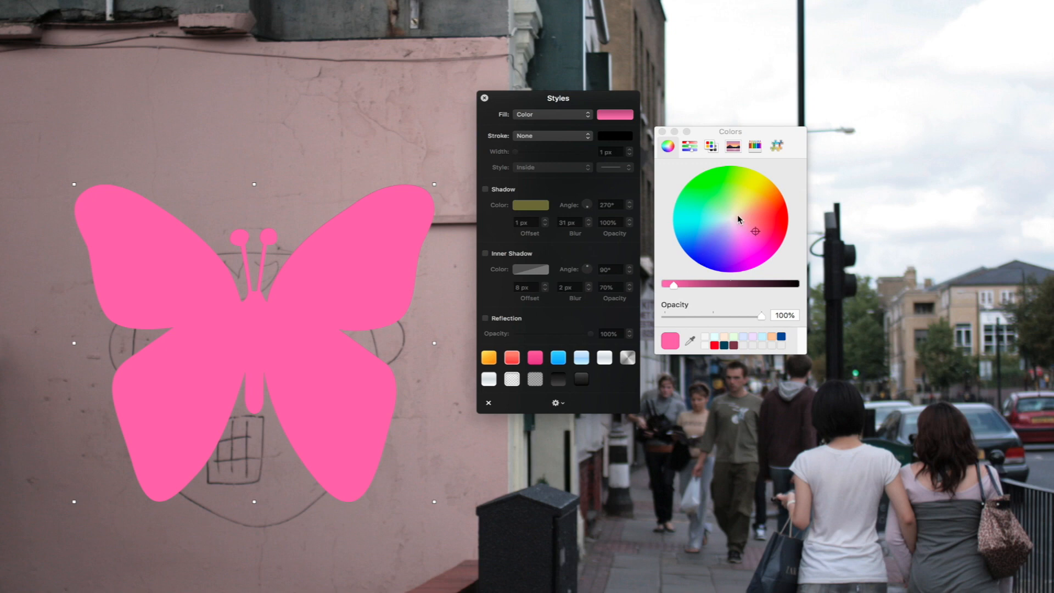
left_click(754, 198)
Add a solid color stroke 18 px wide around the butterfly and make it white
left_click(548, 137)
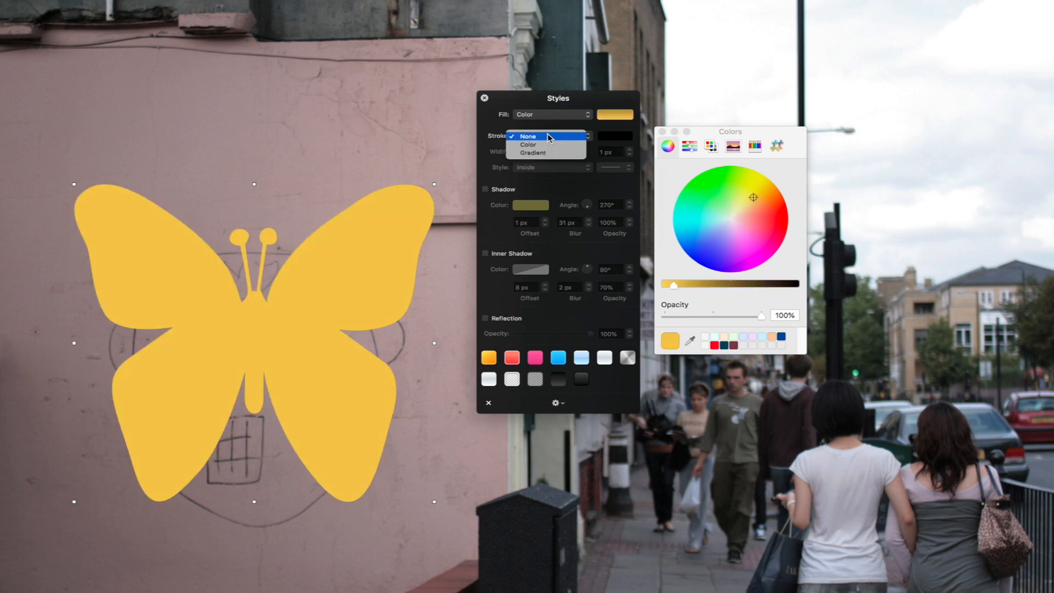
left_click(542, 145)
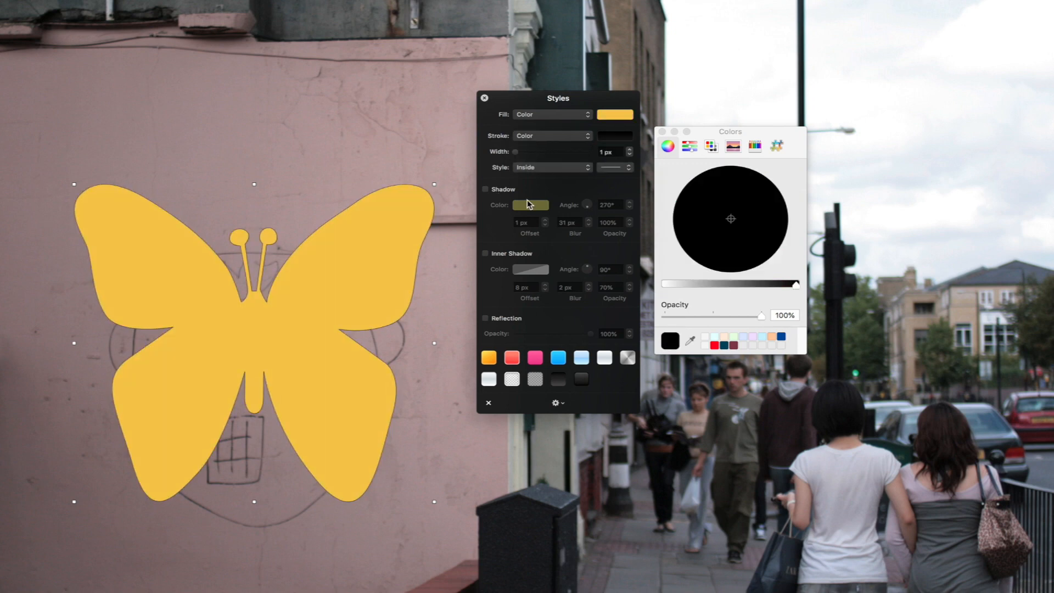
left_click(629, 149)
left_click(630, 148)
left_click(629, 149)
left_click(629, 149)
left_click(630, 149)
left_click(630, 149)
left_click(630, 149)
left_click(630, 149)
left_click(630, 149)
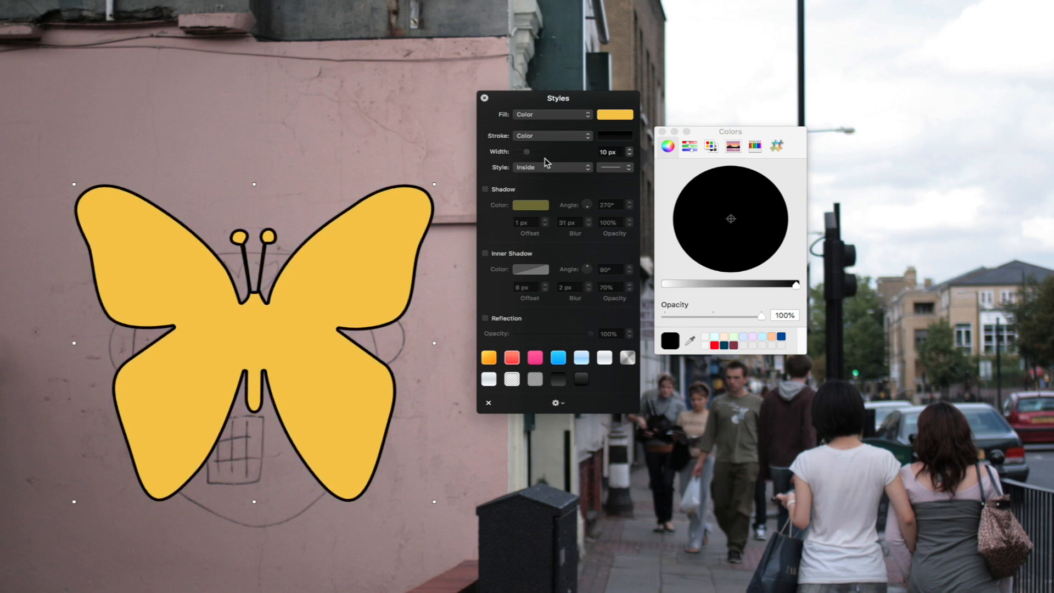
mouse_move(529, 151)
left_mouse_down()
mouse_move(550, 152)
mouse_move(541, 152)
left_mouse_up()
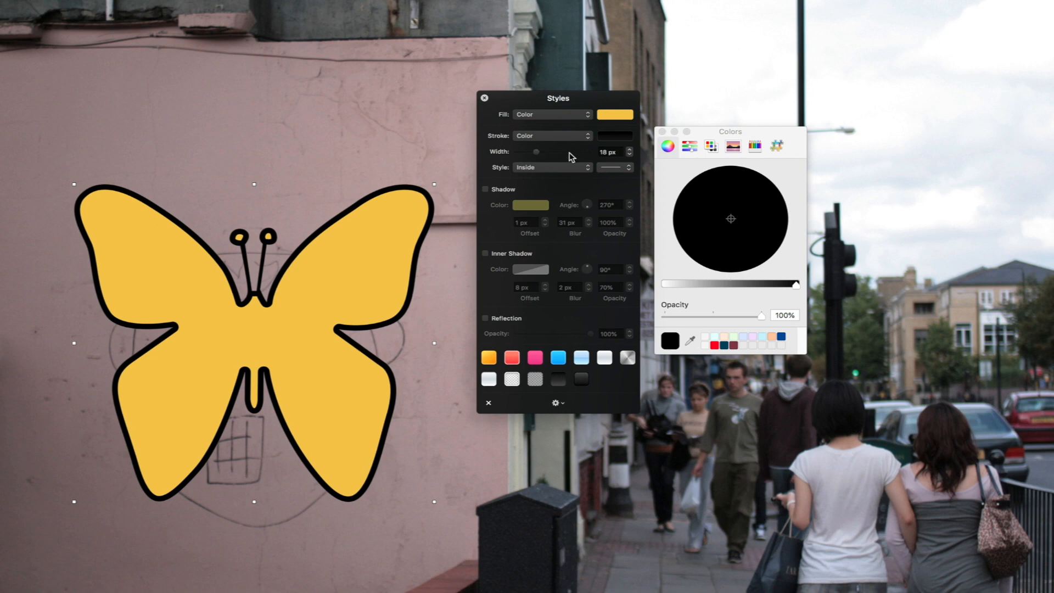
mouse_move(727, 286)
left_mouse_down()
mouse_move(646, 288)
mouse_move(746, 286)
mouse_move(651, 290)
left_mouse_up()
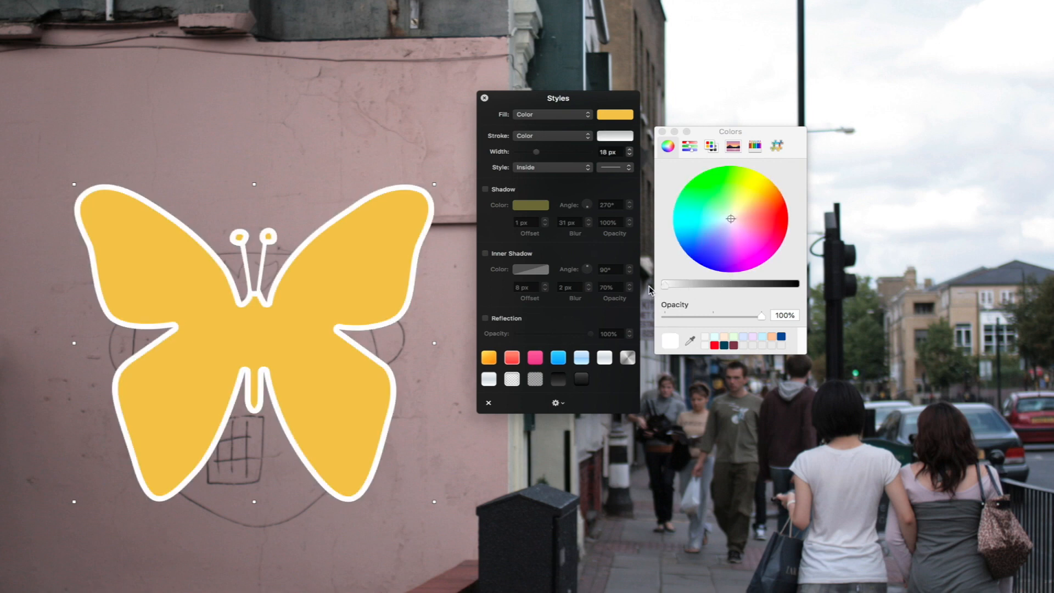
Compare the Outside and Center positions for the butterfly's stroke and set it back to Inside
left_click(533, 169)
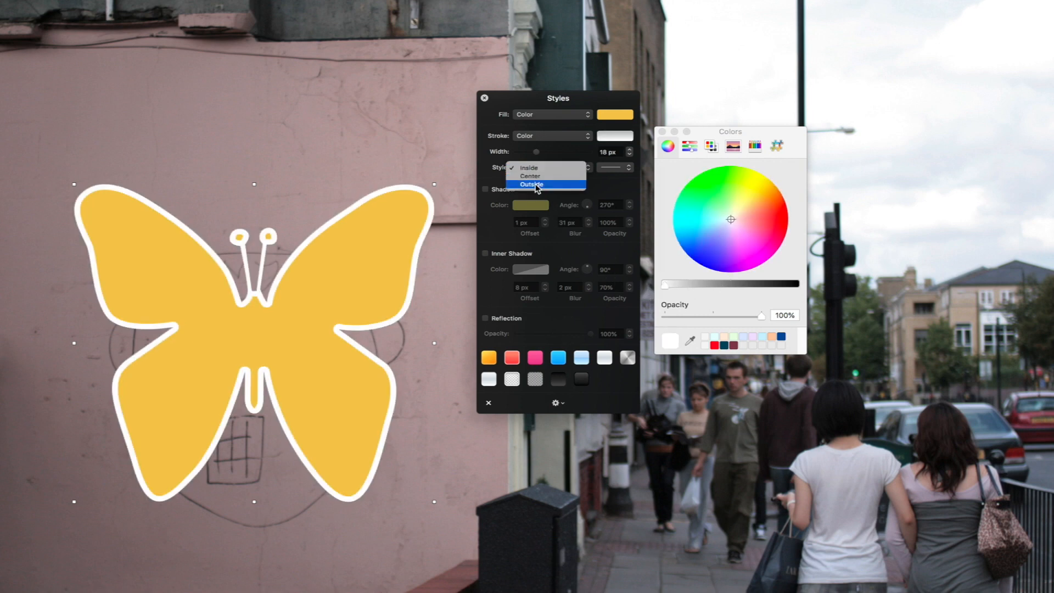
left_click(536, 186)
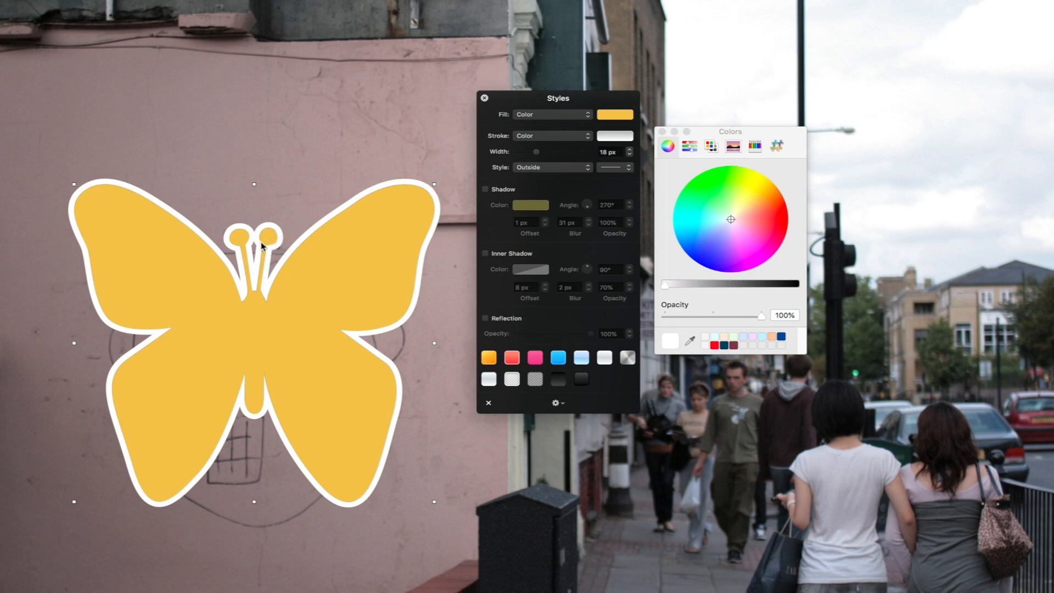
left_click(532, 169)
left_click(532, 159)
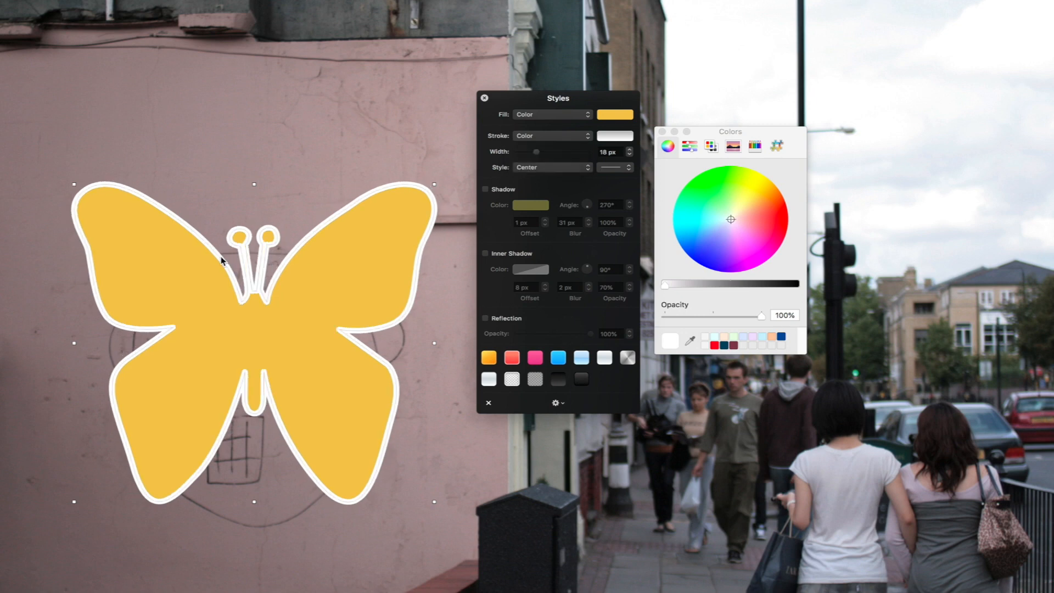
left_click(544, 168)
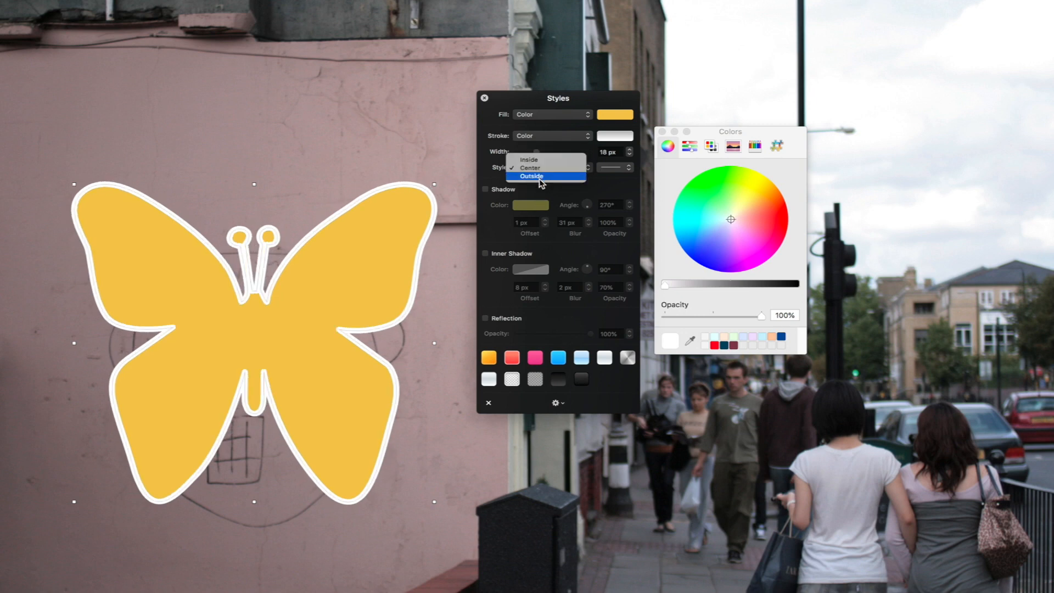
left_click(539, 178)
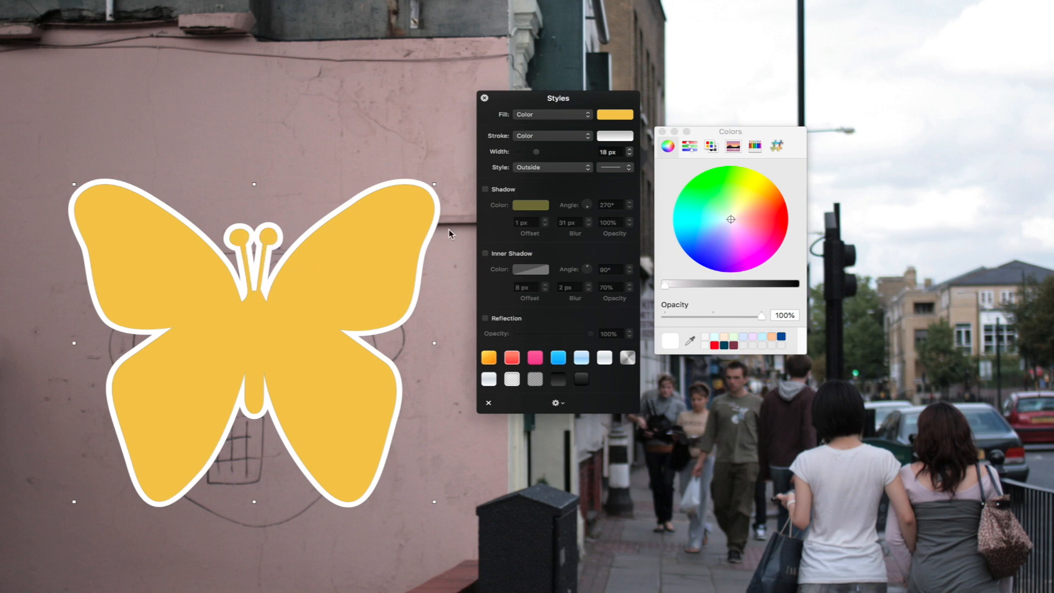
left_click(526, 169)
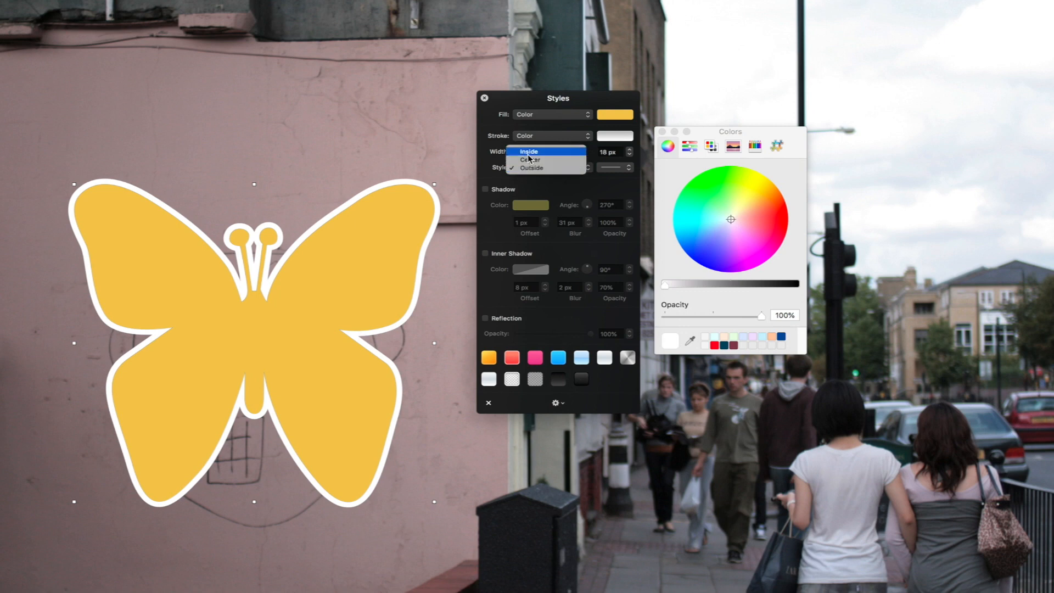
left_click(529, 152)
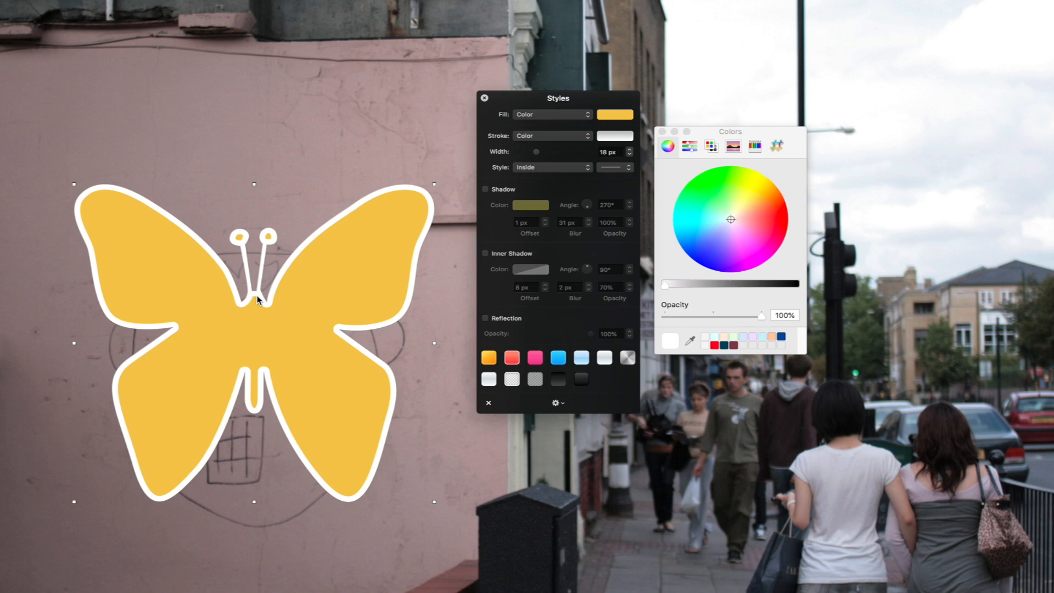
Turn on the butterfly's shadow and make the shadow color black
left_click(485, 190)
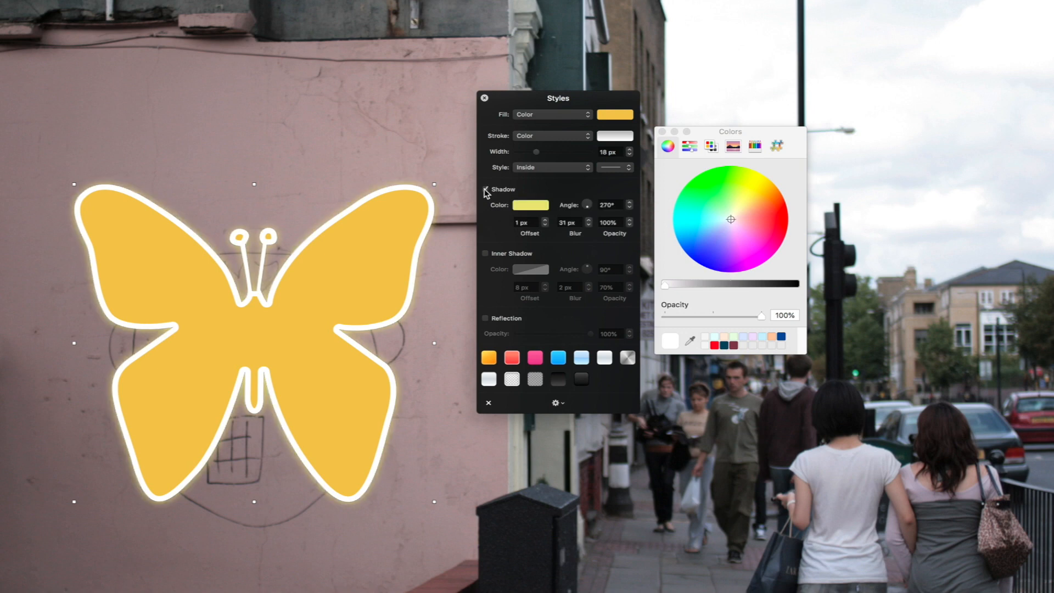
left_click(531, 205)
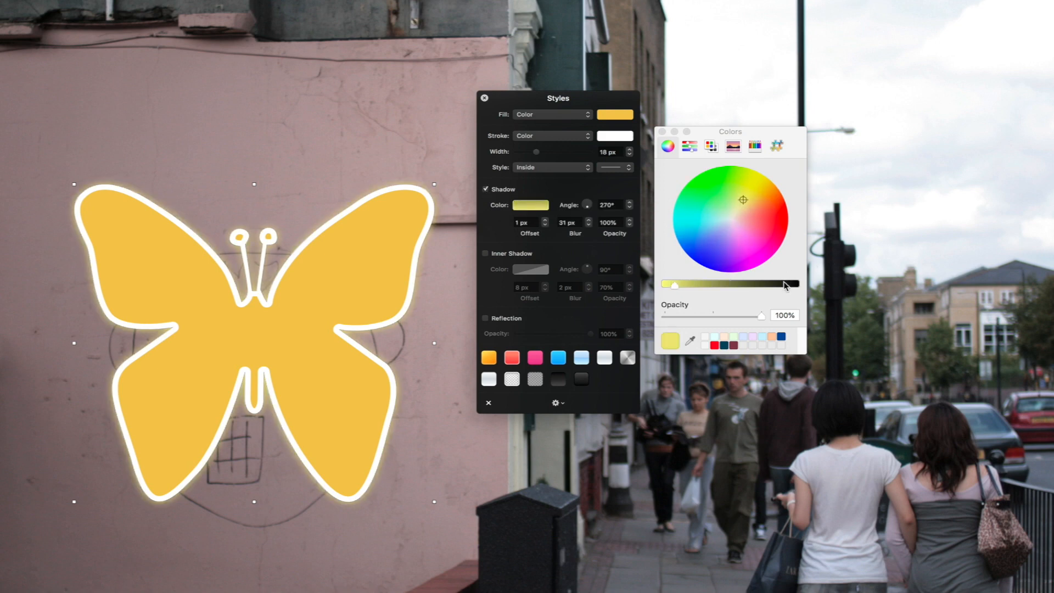
left_click_drag(785, 285, 830, 285)
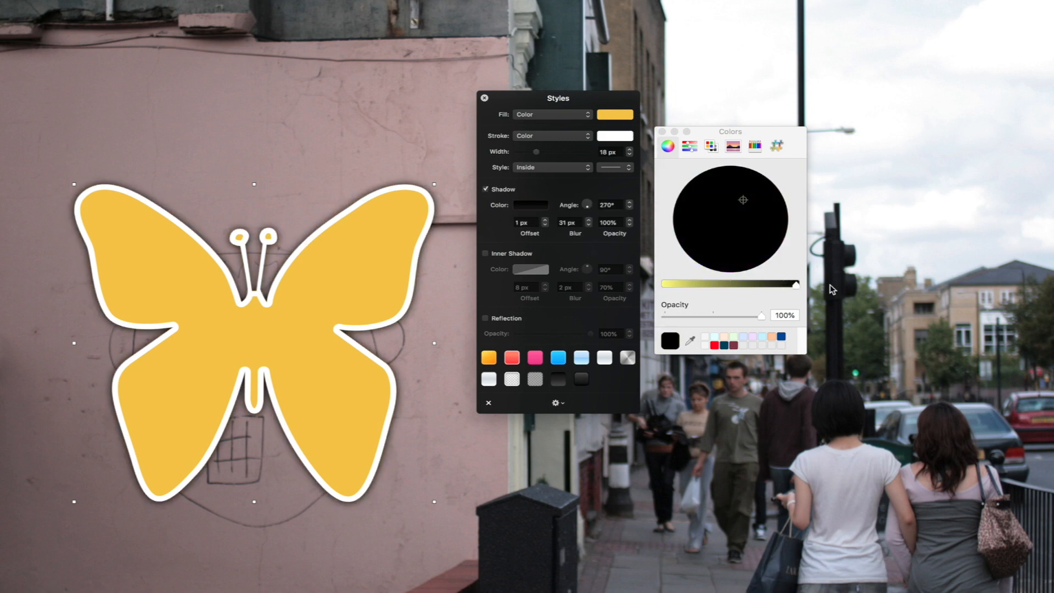
Set the shadow's offset to 28 px, its angle to 302° and its opacity to about 83%
left_click(545, 220)
left_click(545, 220)
left_click(546, 220)
left_click(545, 220)
left_click(545, 220)
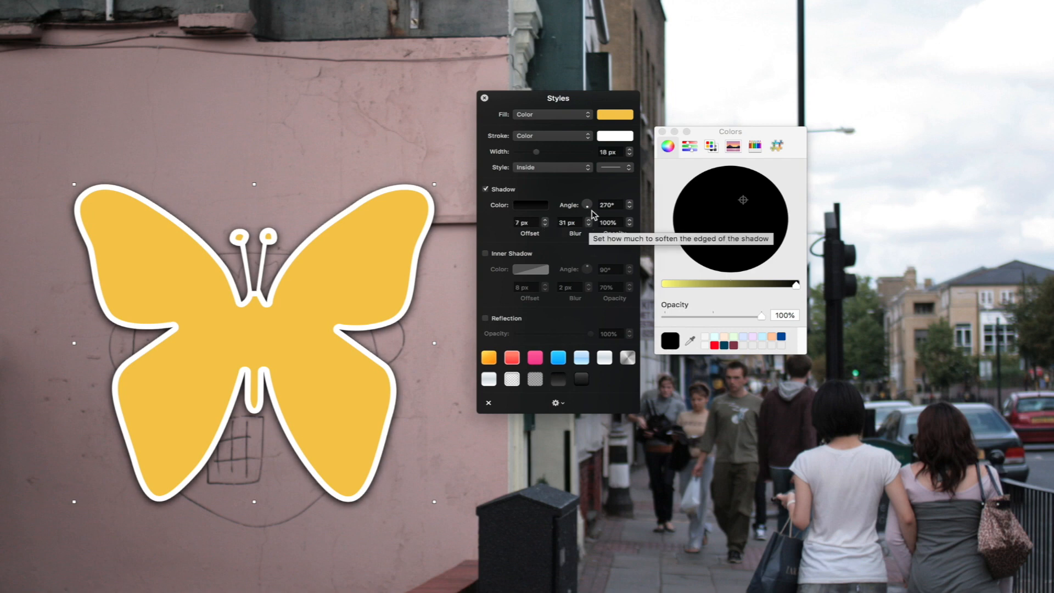
left_click(589, 207)
left_click(545, 220)
left_click_drag(546, 220, 545, 220)
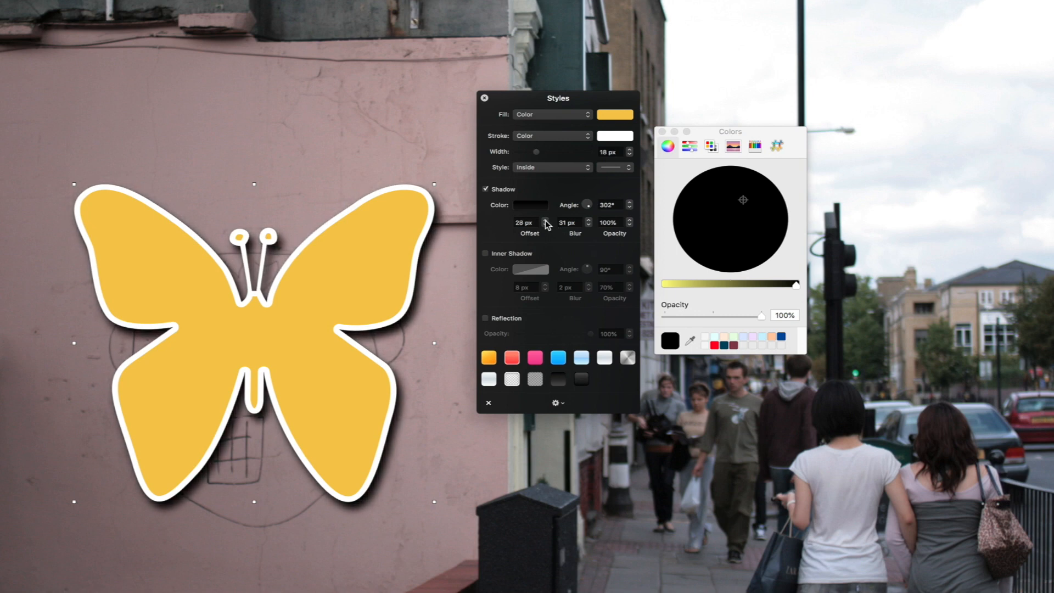
left_click(630, 224)
left_click_drag(630, 225, 630, 225)
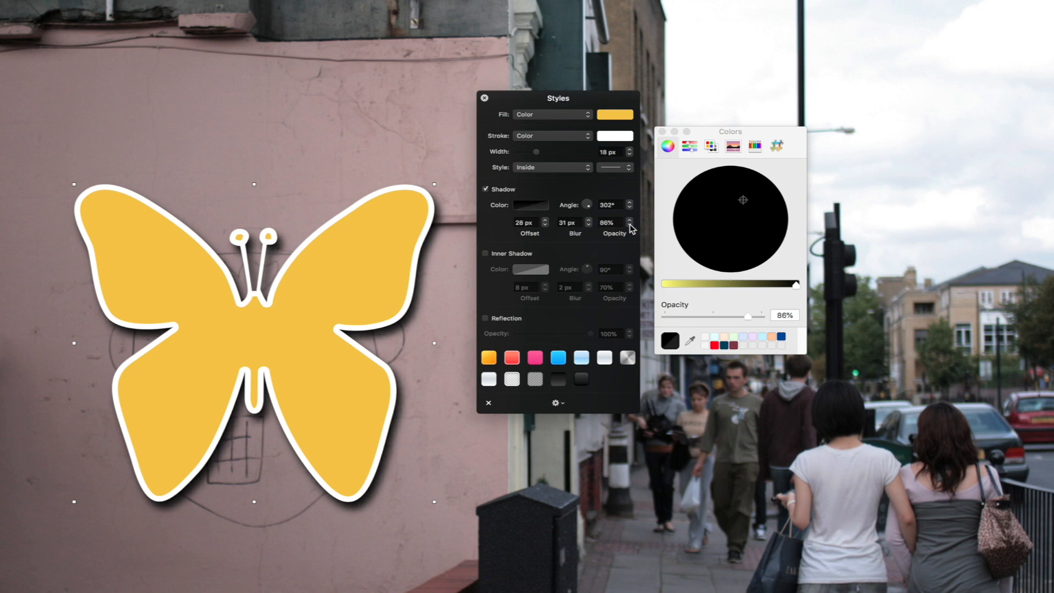
Turn the shadow into a glow by brightening its color to light yellow and setting its offset to 0 px
left_click(528, 210)
left_click(537, 214)
left_click_drag(677, 286, 665, 285)
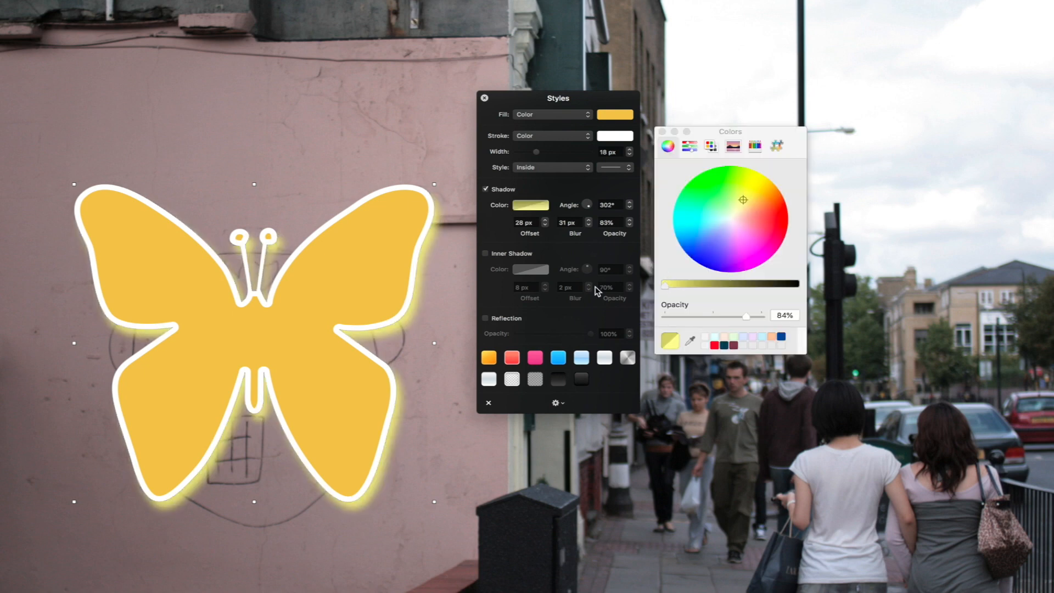
left_click(528, 224)
type("0")
key("Return")
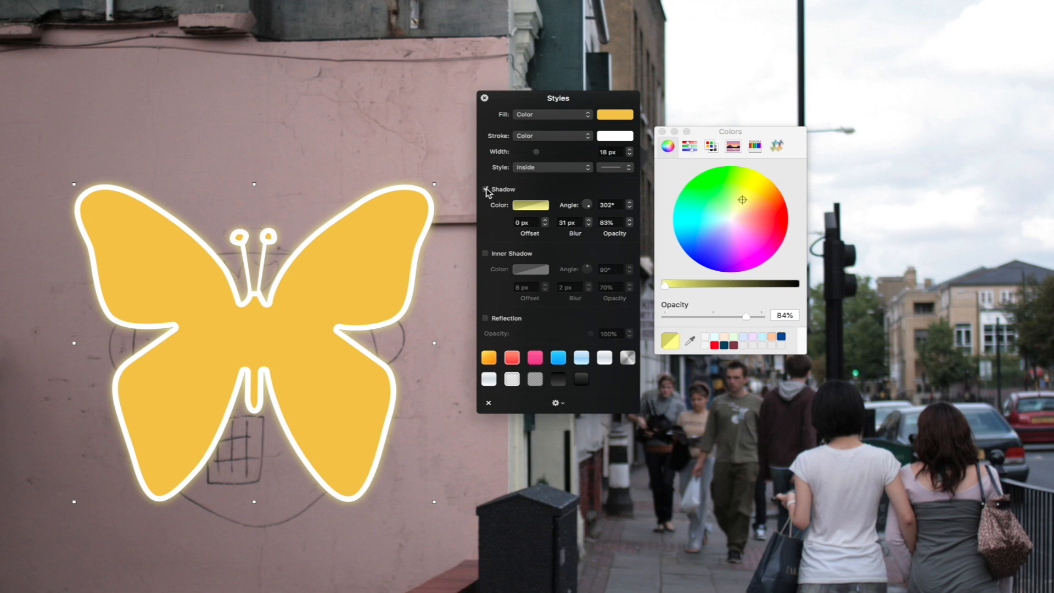
Replace the butterfly's outer shadow with an inner shadow and set its stroke to None
left_click(485, 189)
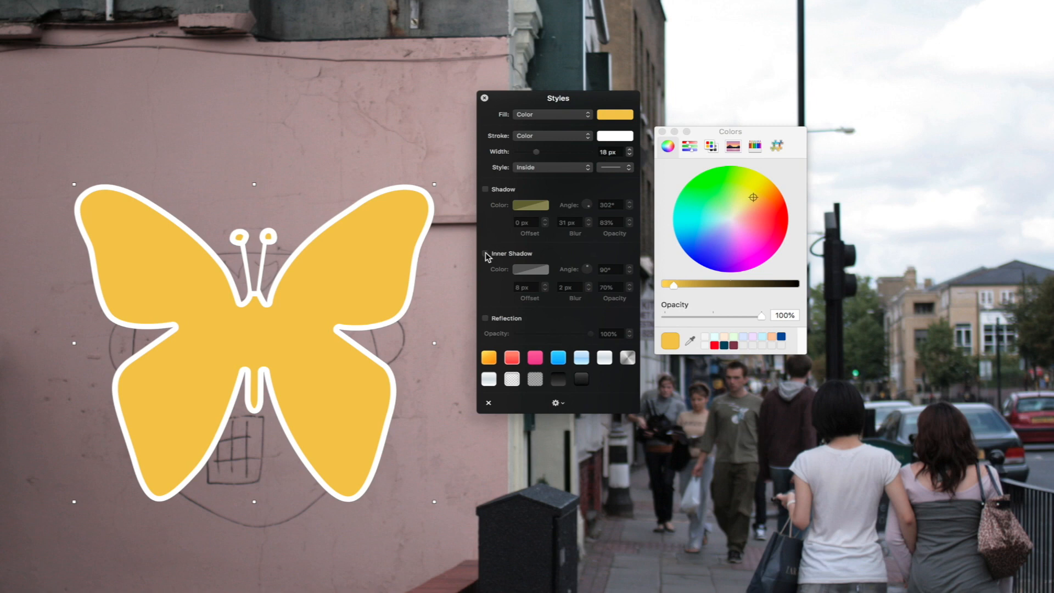
left_click(486, 254)
left_click(551, 142)
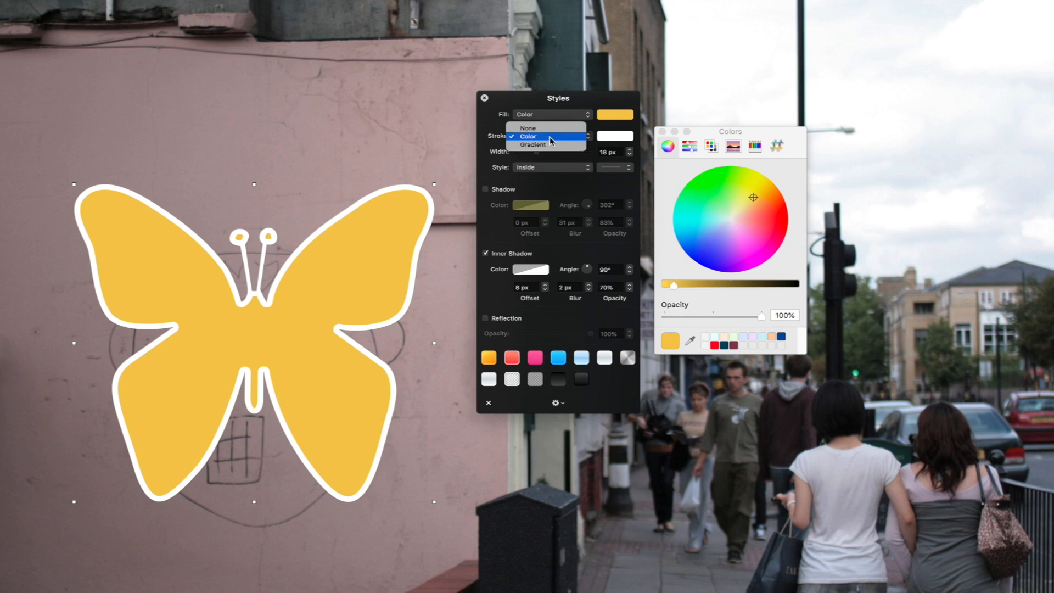
left_click(550, 131)
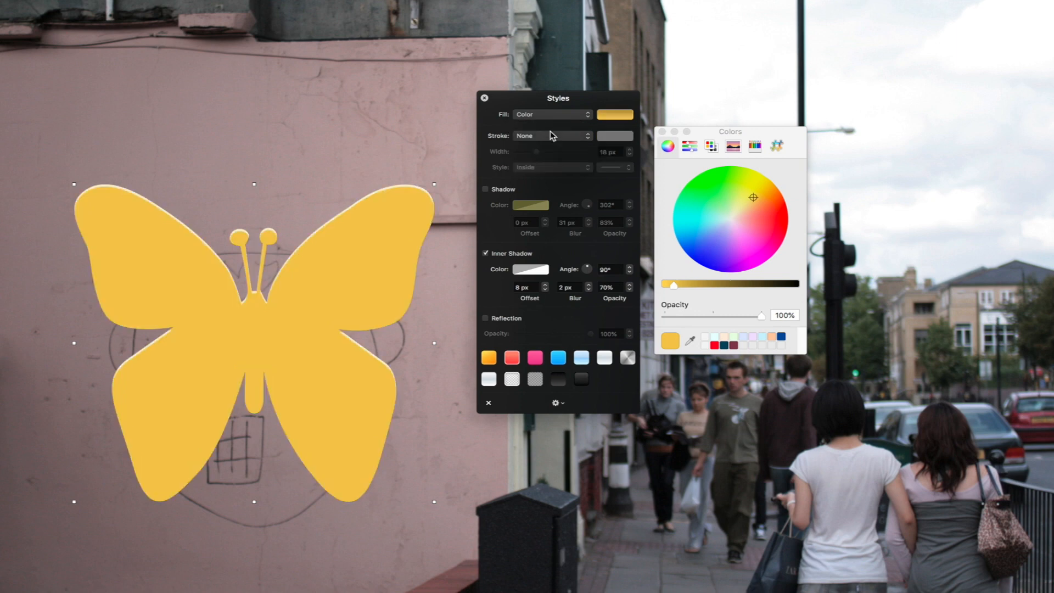
Make the butterfly's inner shadow black and set its blur to 30 px
left_click(530, 270)
left_click_drag(669, 285, 835, 288)
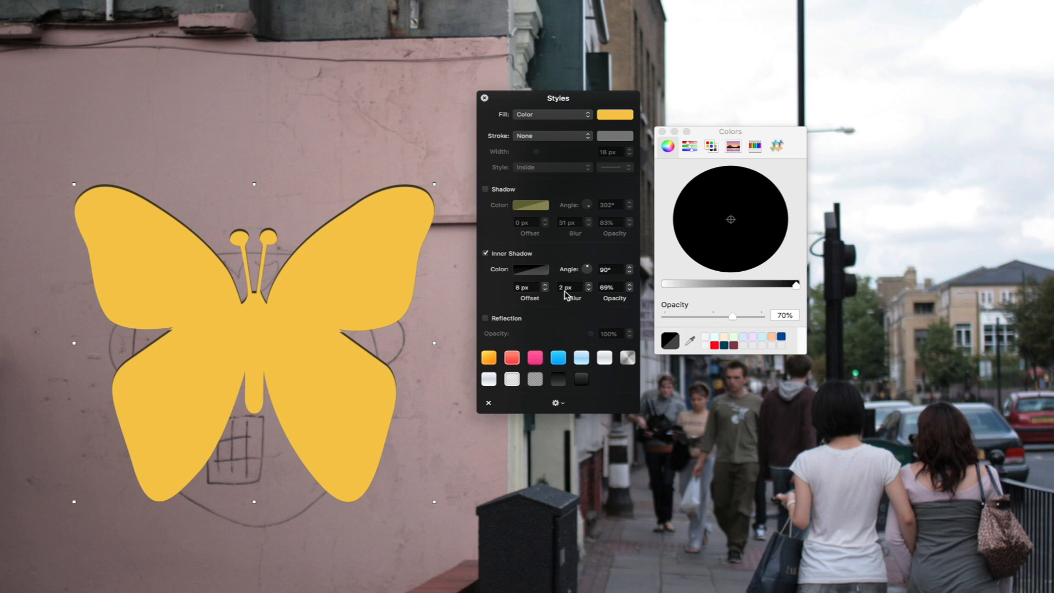
left_click(588, 285)
left_click_drag(588, 286, 588, 286)
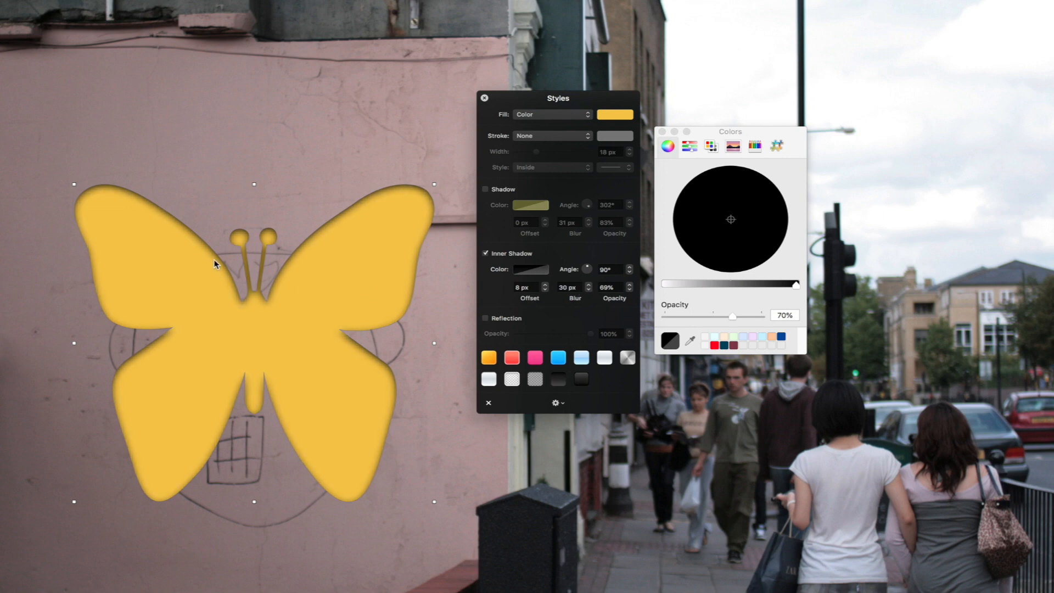
Move the Styles and Colors palettes farther away from the butterfly
left_click_drag(534, 105, 635, 101)
left_click_drag(764, 140, 892, 115)
left_click_drag(694, 96, 733, 84)
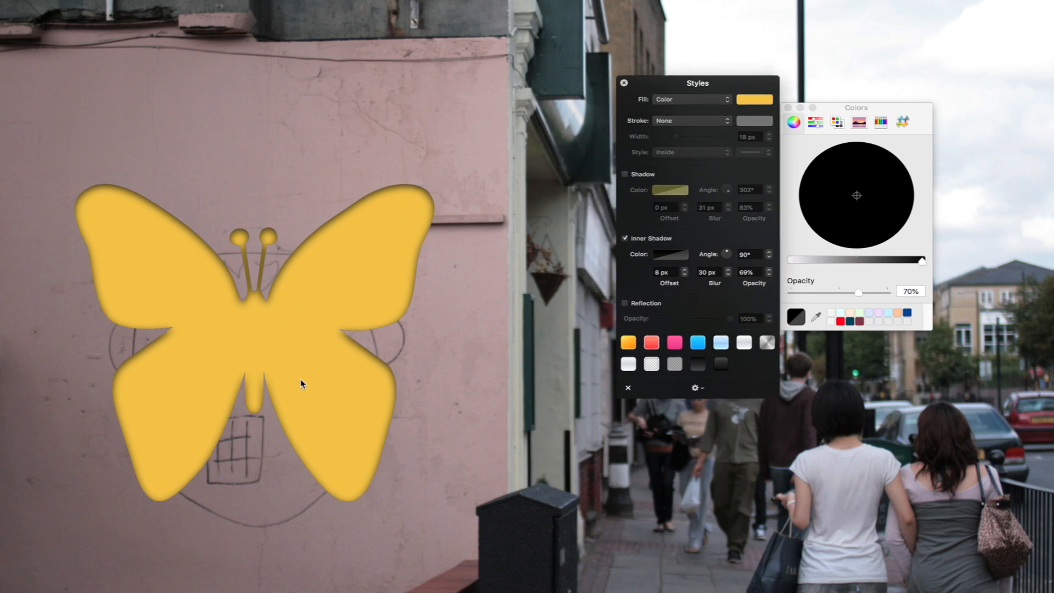
Reposition the butterfly slightly up and to the left, and apply the light-blue two-tone gradient style preset to it
left_click_drag(300, 379, 287, 368)
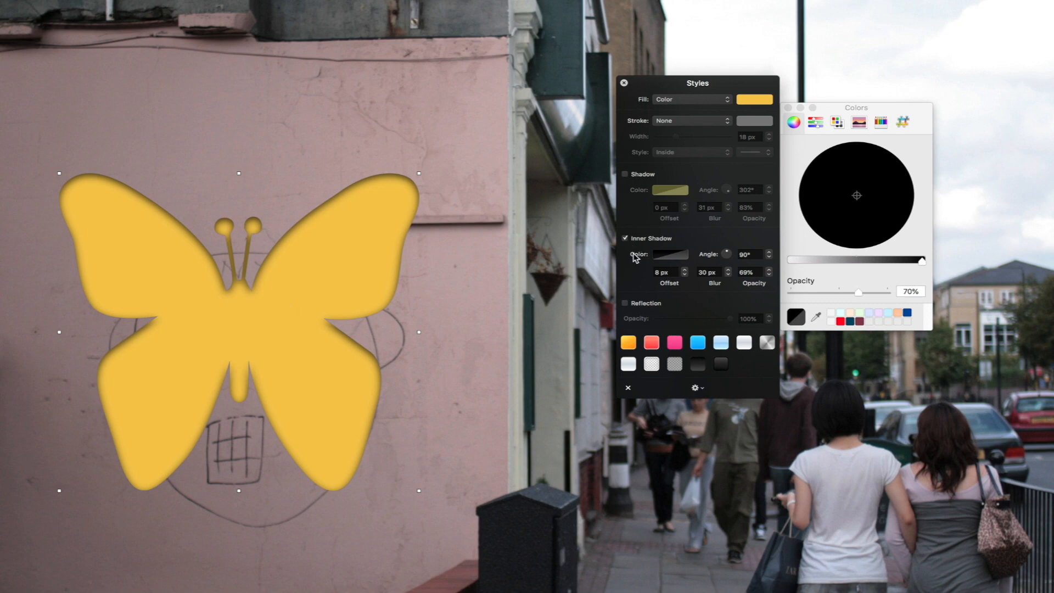
left_click(699, 343)
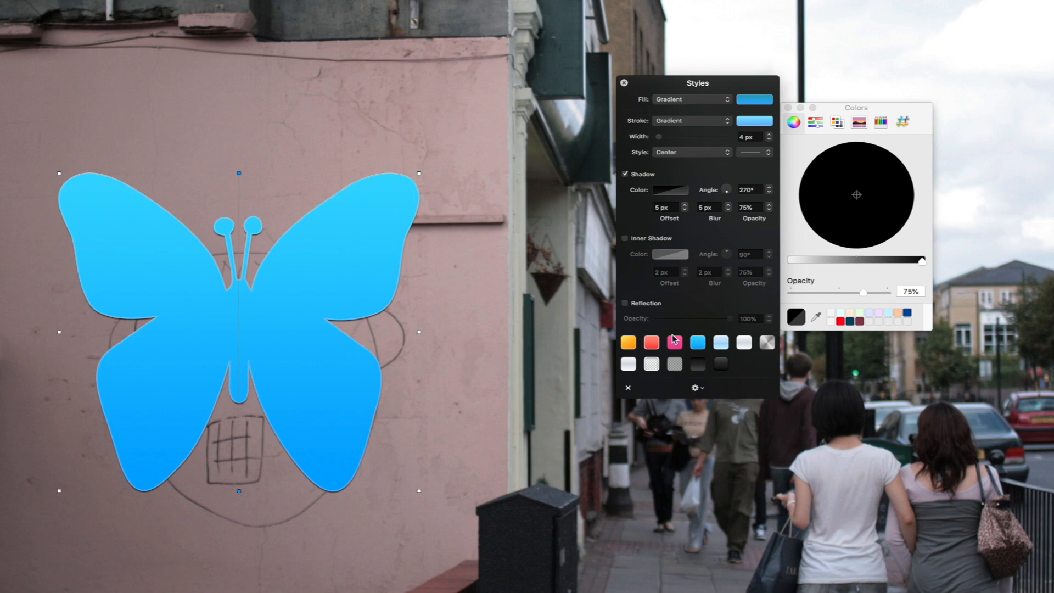
left_click(723, 343)
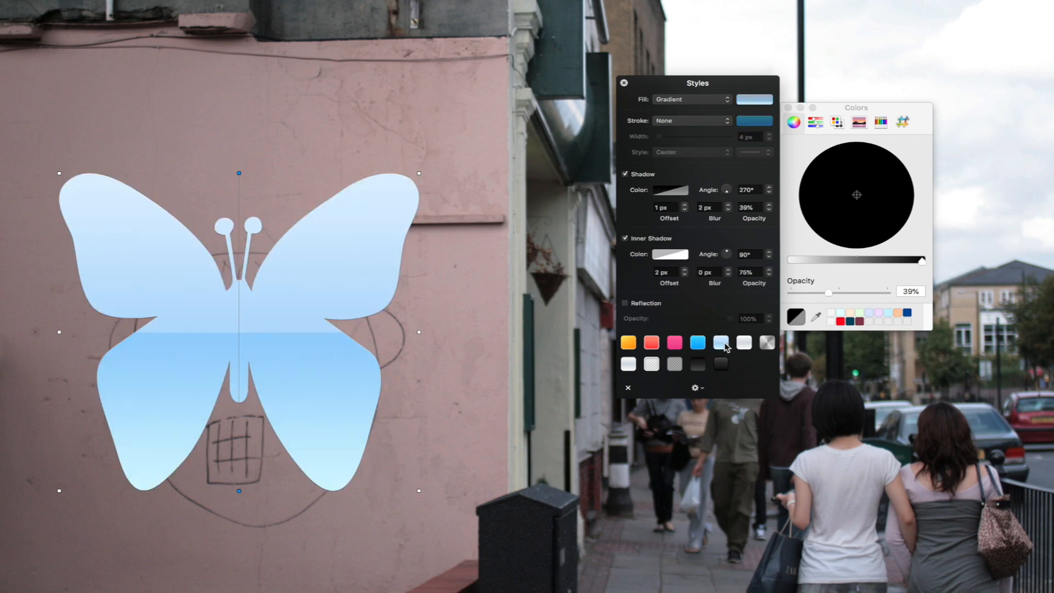
Set the butterfly's inner shadow offset to 16 px, and its outer shadow to 9 px offset and 18 px blur
left_click(676, 255)
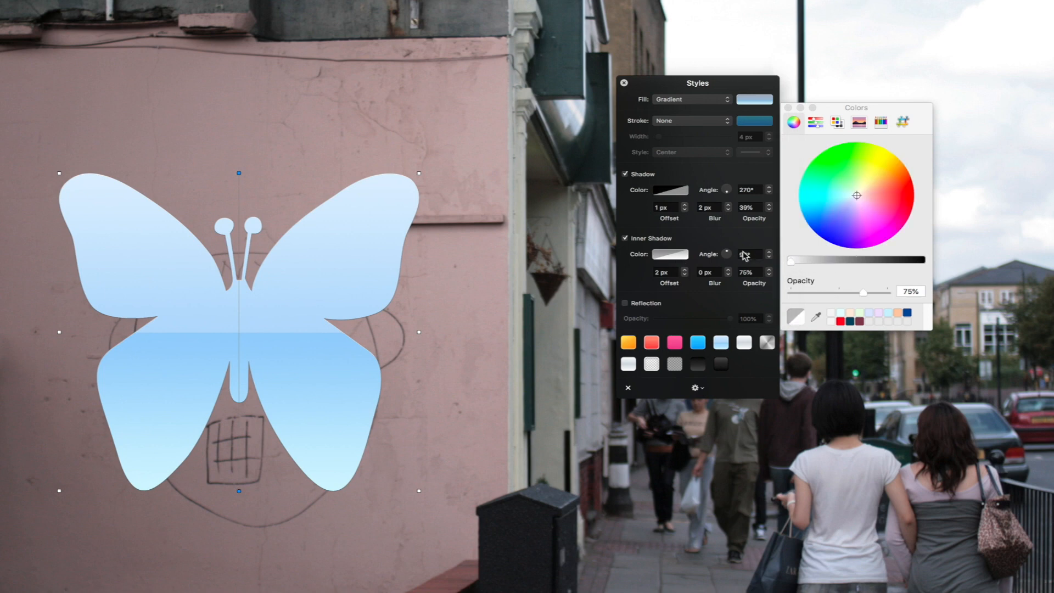
left_click(684, 270)
left_click(684, 270)
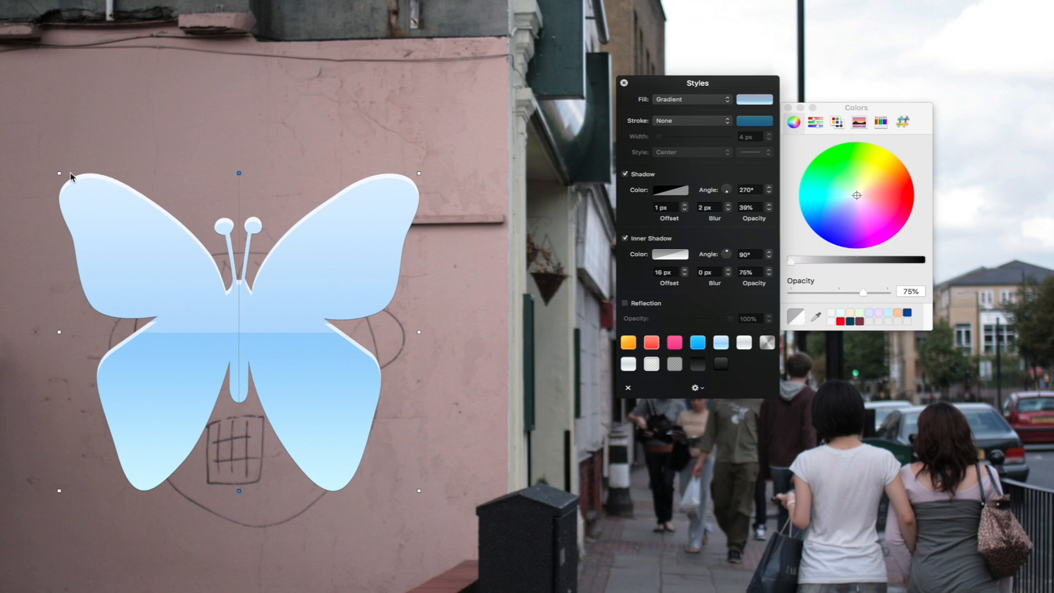
left_click(670, 191)
left_click(685, 206)
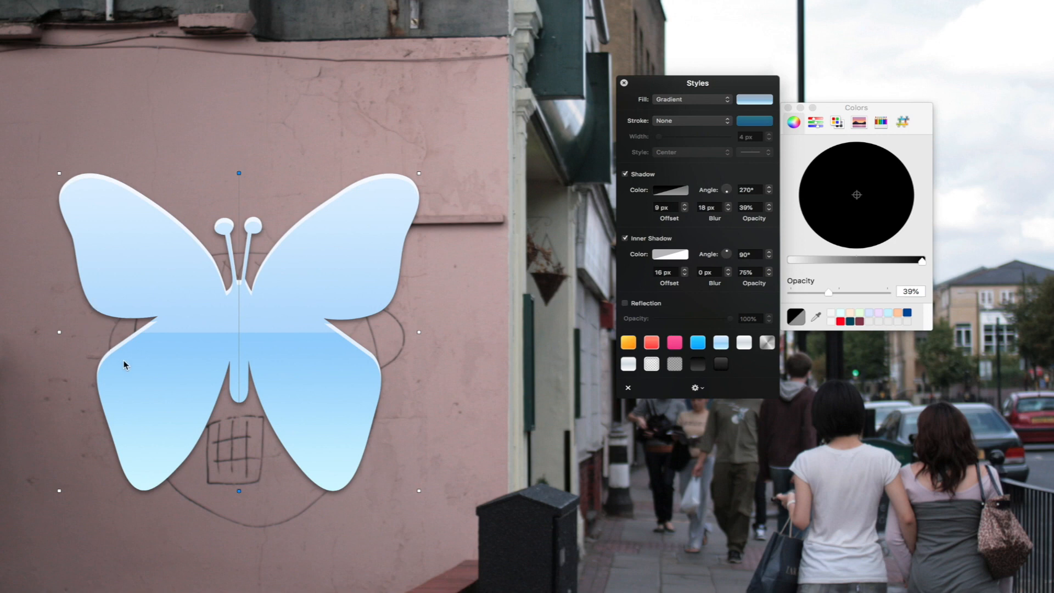
Reduce the butterfly's inner shadow offset to 5 px for a thinner white edge highlight
left_click(668, 240)
left_click(656, 241)
key("z")
left_click(158, 323)
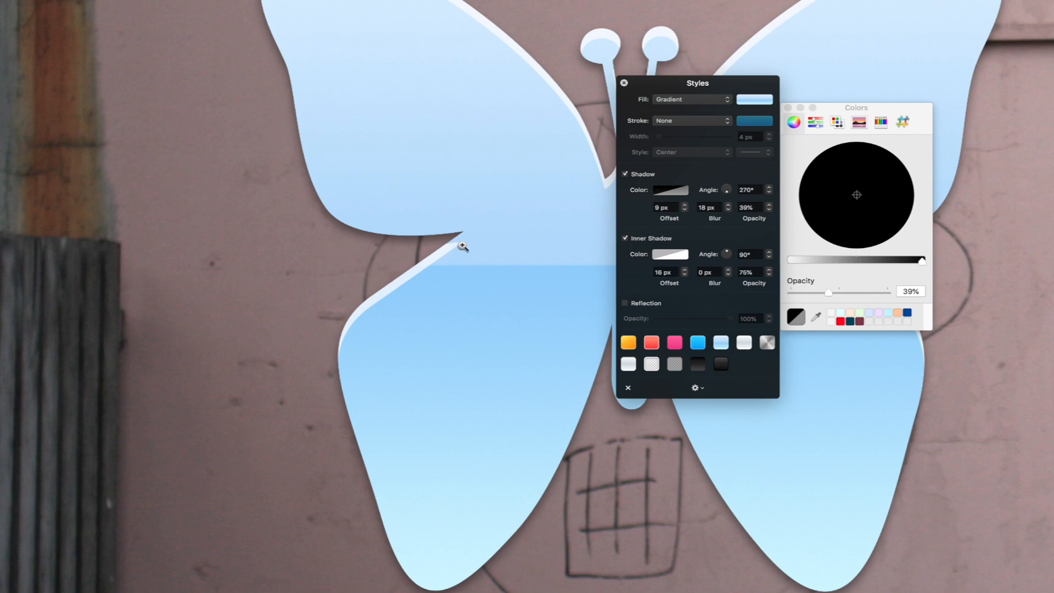
left_click(684, 275)
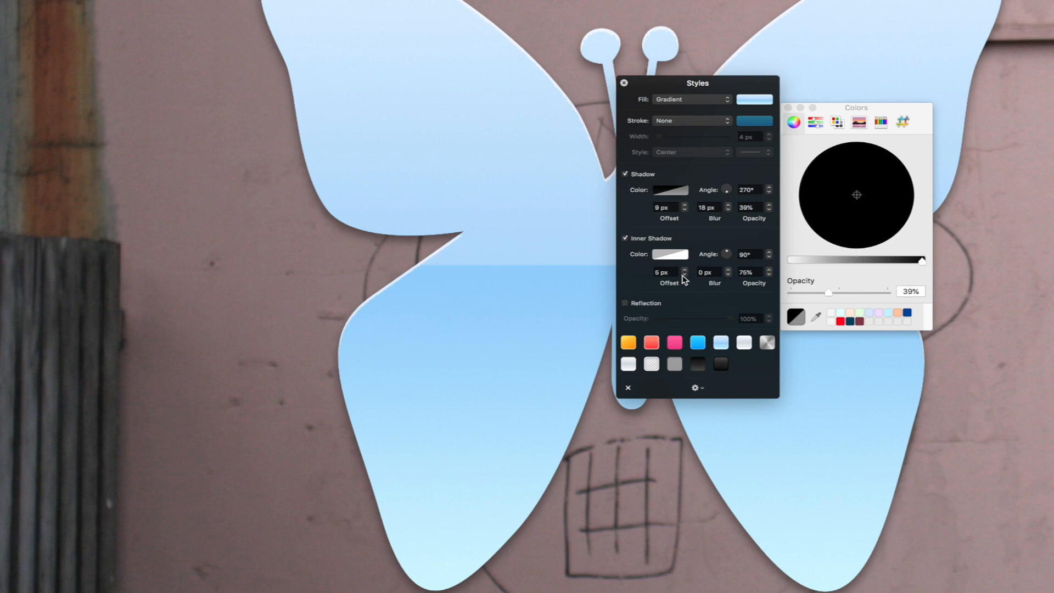
key("super+minus")
key("super+minus")
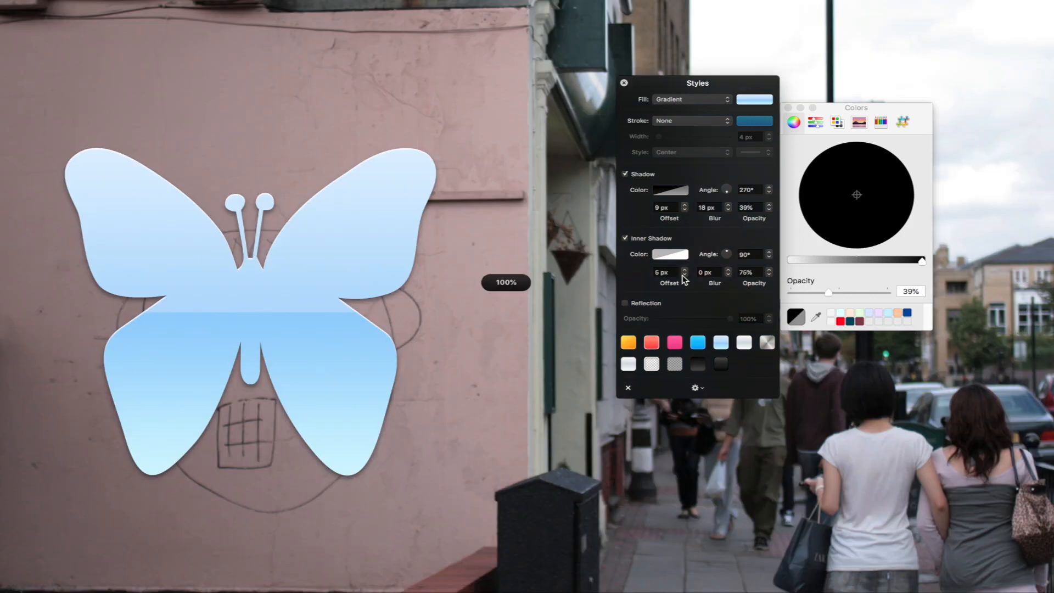
key("super+plus")
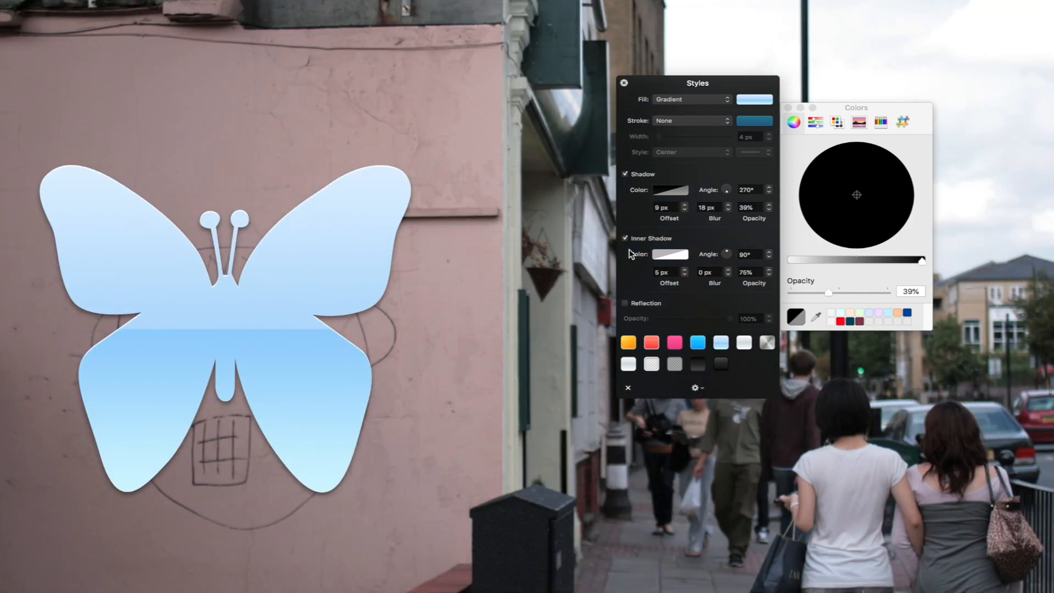
Add a reflection to the butterfly at 69% opacity and move the Styles palette slightly toward it
left_click(625, 303)
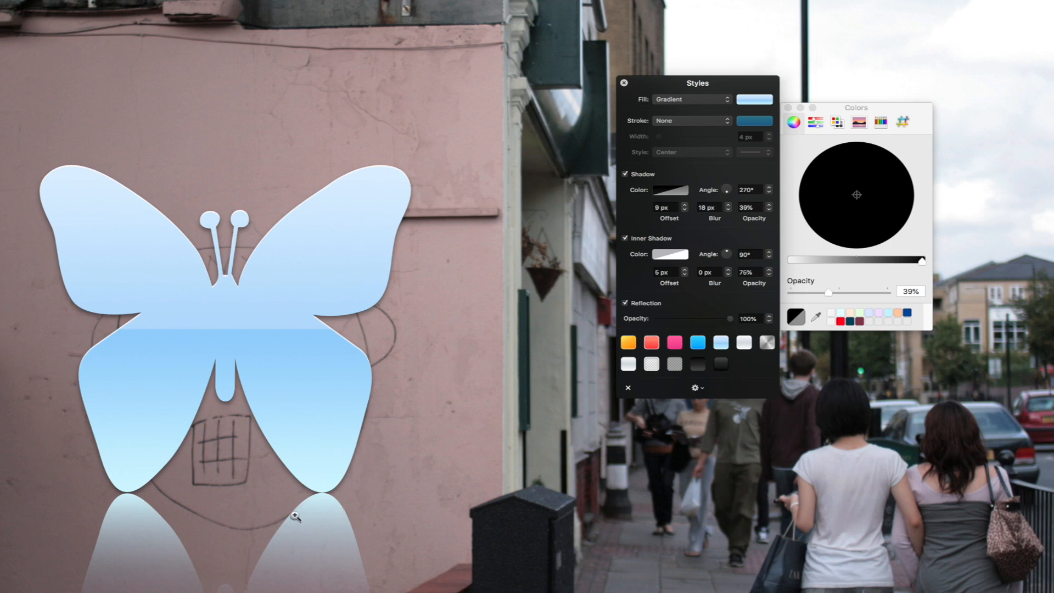
mouse_move(723, 321)
left_mouse_down()
mouse_move(673, 329)
mouse_move(706, 322)
left_mouse_up()
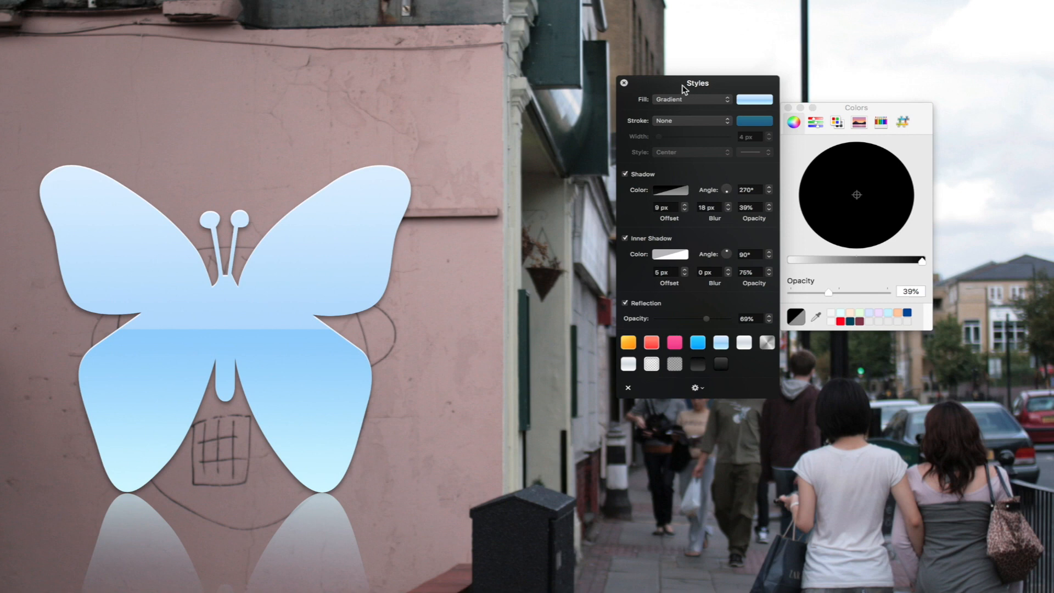
left_click_drag(684, 89, 654, 77)
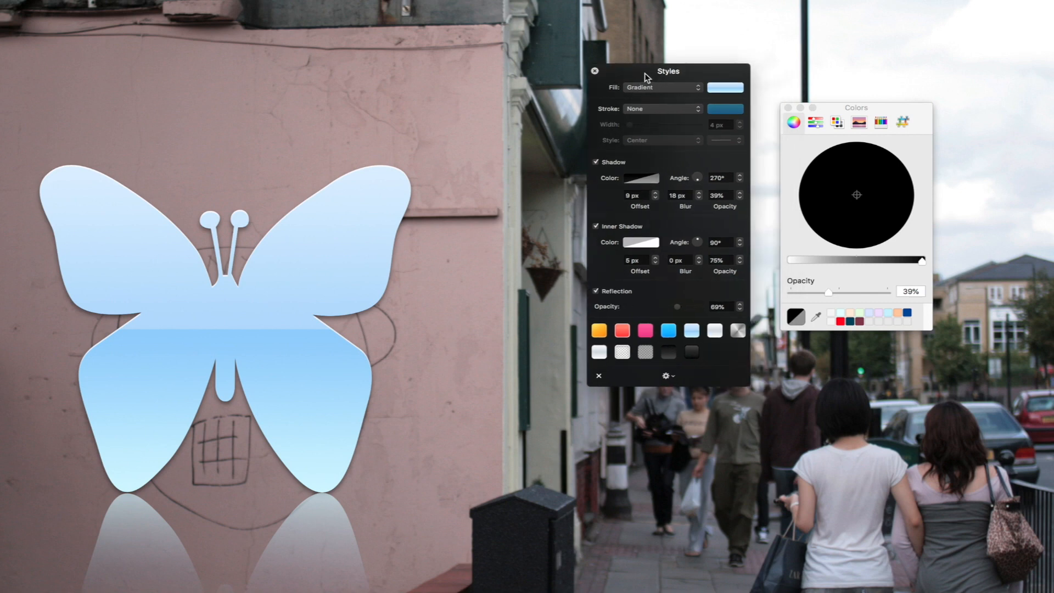
Try the first row of style presets on the butterfly one after another, from the orange gradient to the brushed metal
left_click(602, 333)
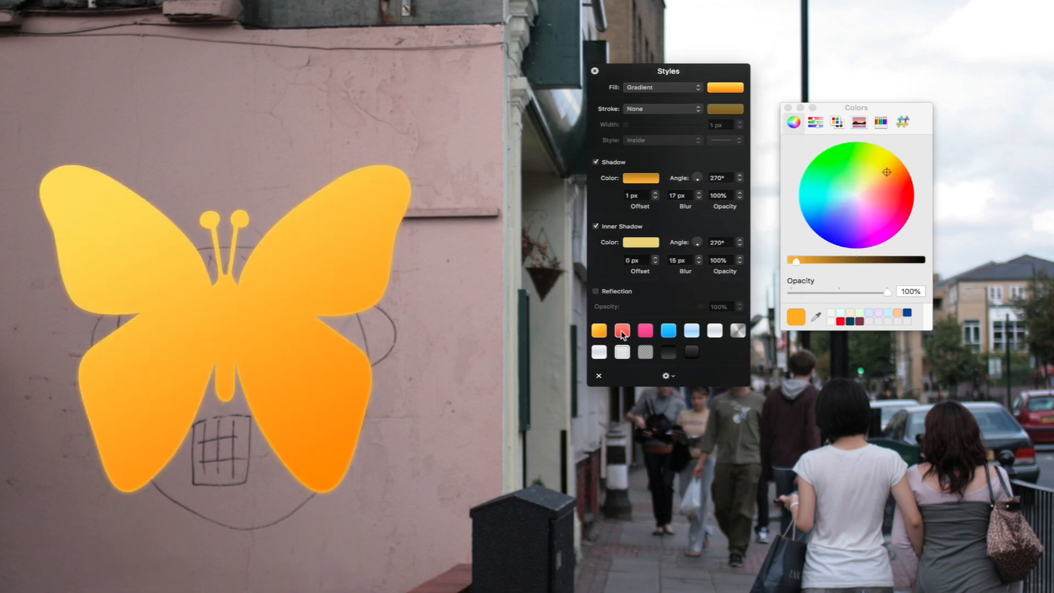
left_click(622, 333)
left_click(645, 331)
left_click(663, 332)
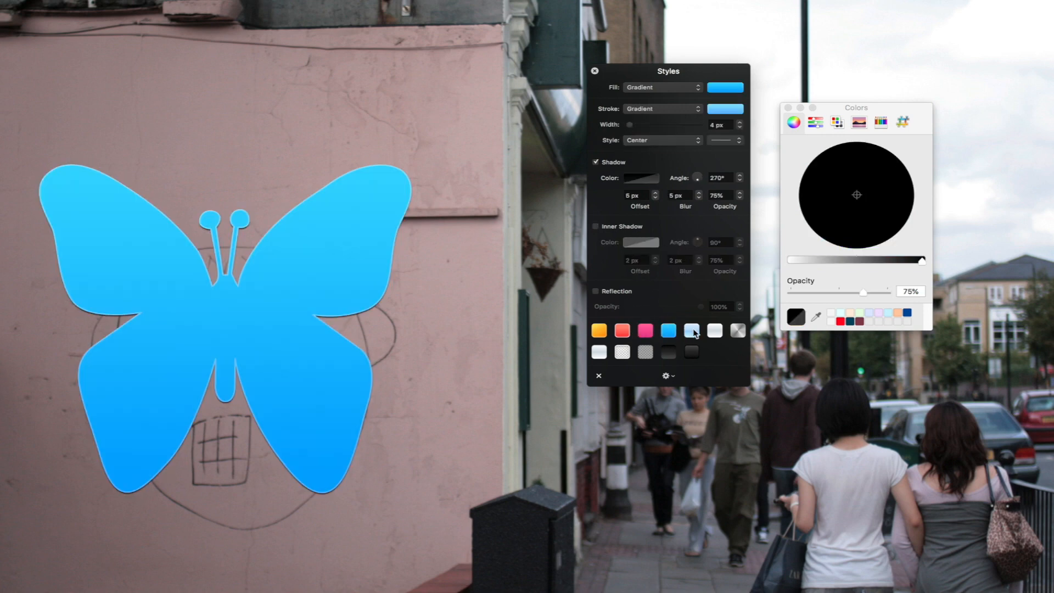
left_click(694, 332)
left_click(715, 331)
left_click(735, 334)
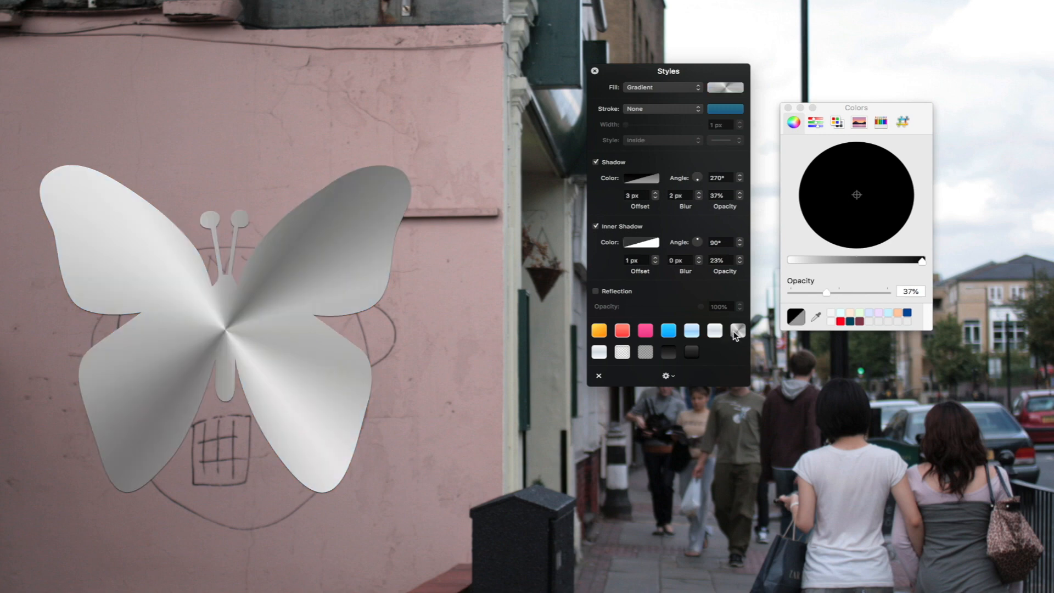
Try the second row of style presets on the butterfly and finish with the black gradient that has a white shadow
left_click(597, 352)
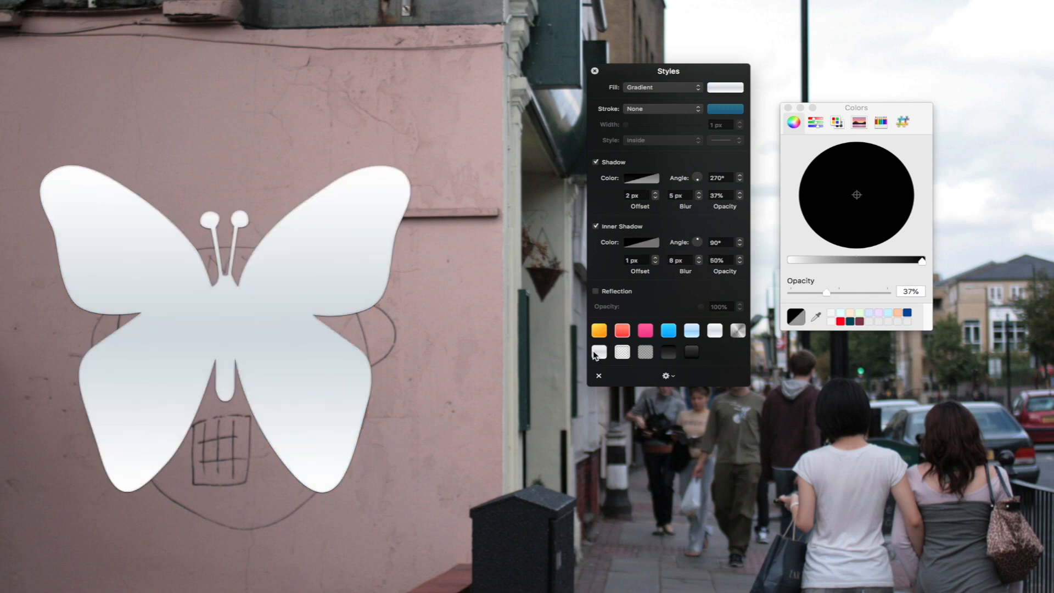
left_click(622, 351)
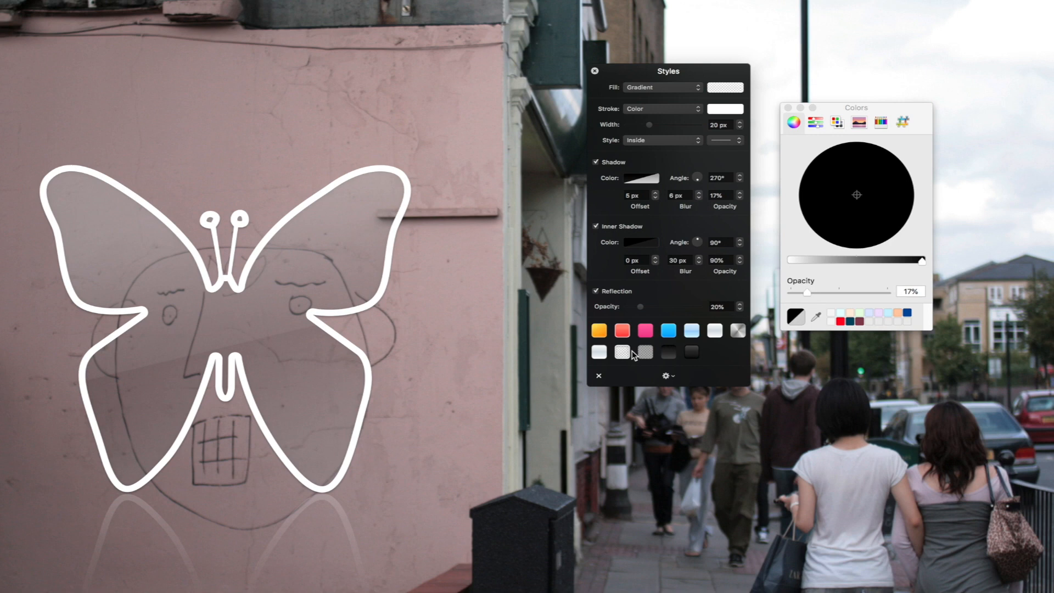
left_click(645, 351)
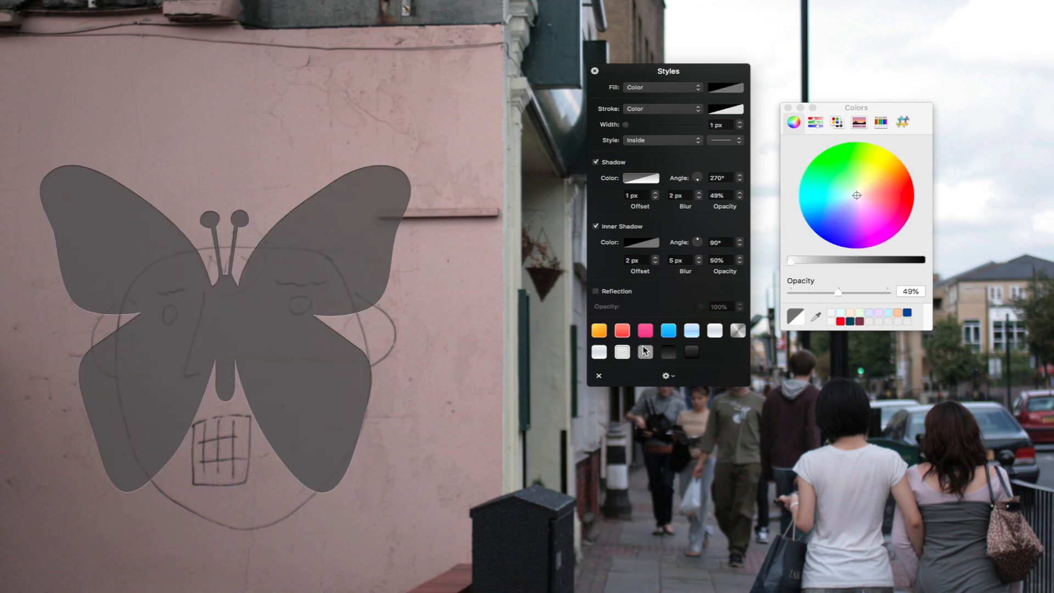
left_click(668, 354)
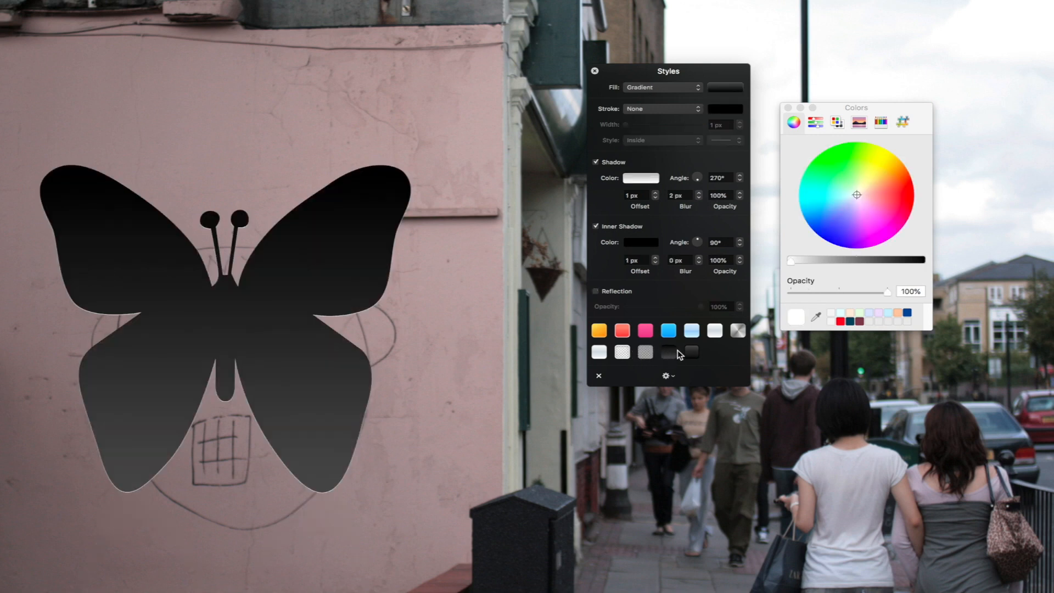
left_click(687, 354)
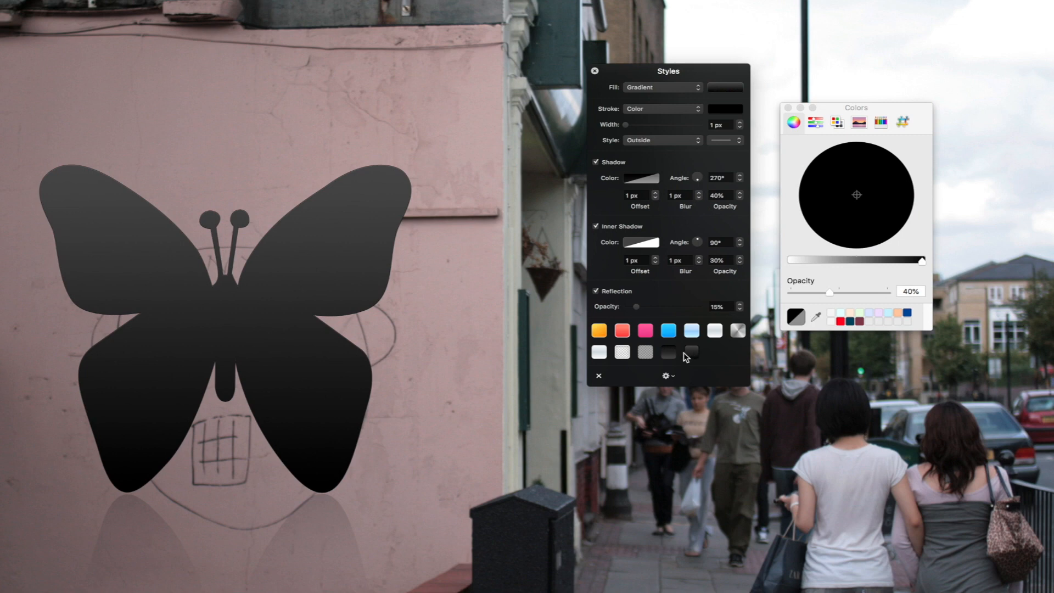
left_click(670, 354)
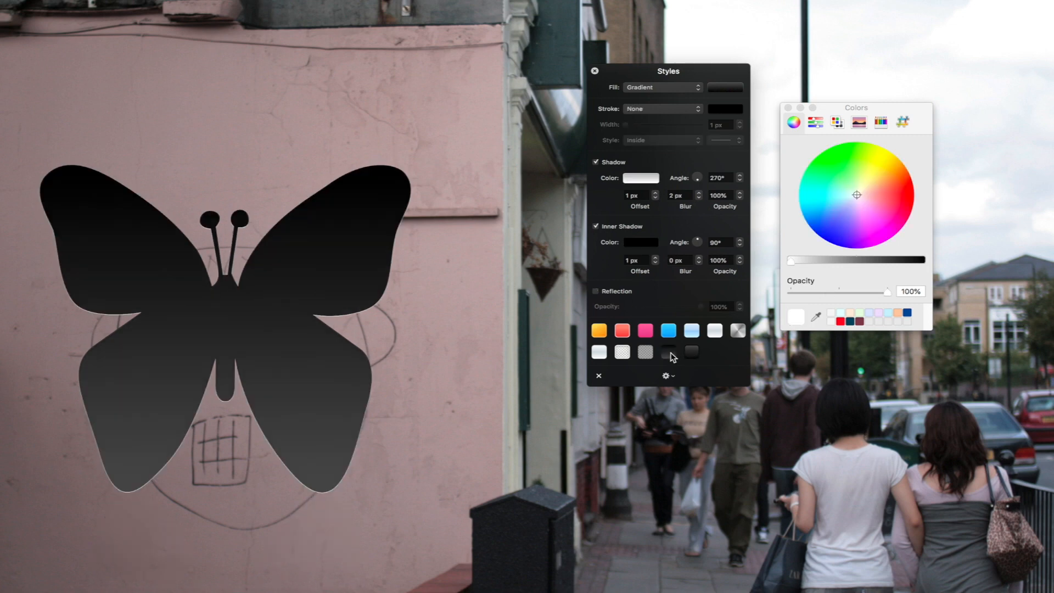
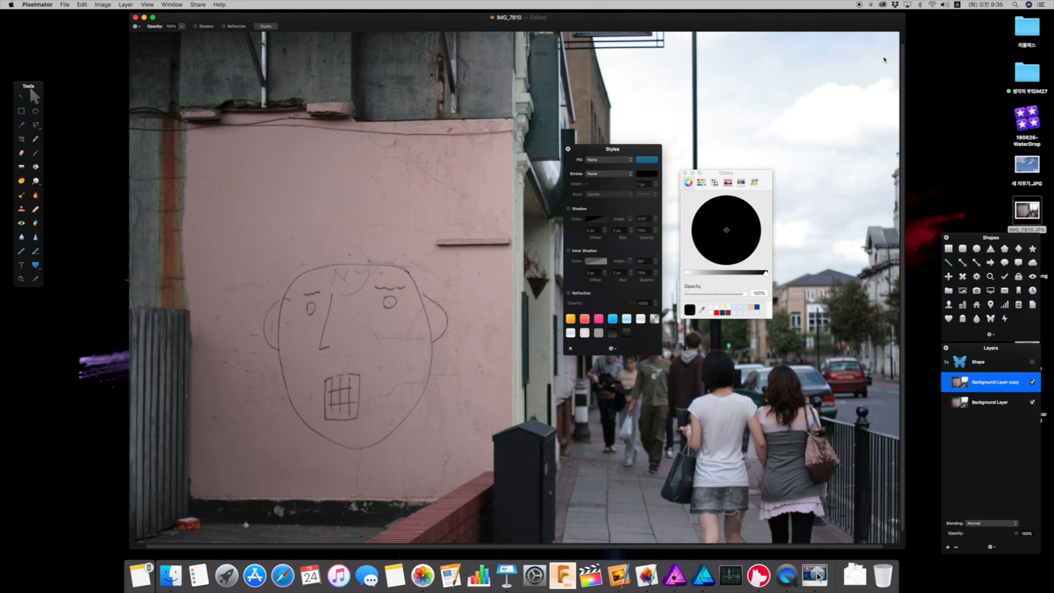
Shrink the Background Layer copy proportionally to a small thumbnail near the drawn face and apply the transform
key("super+t")
left_click_drag(898, 33, 508, 298)
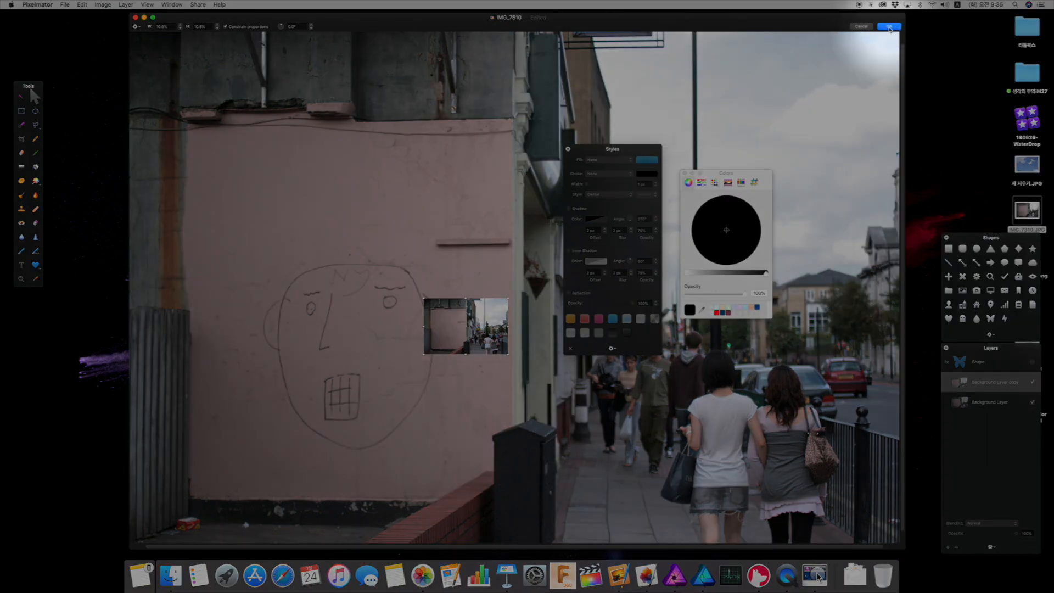
left_click(889, 26)
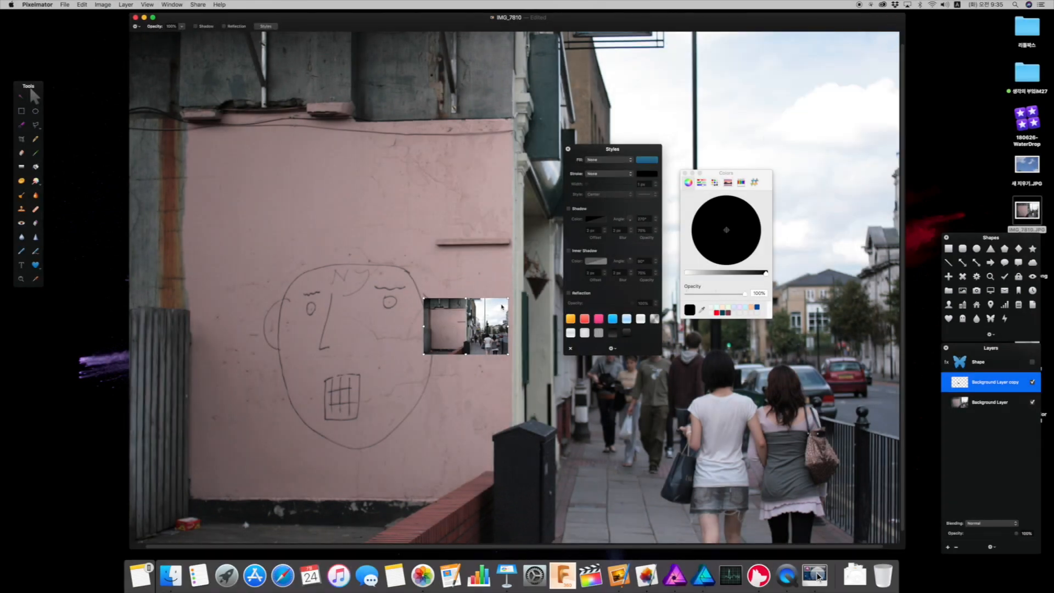
Enlarge the shrunken layer copy back to nearly the canvas size, apply the transform, and shift the layer to the right
left_click_drag(509, 298, 864, 60)
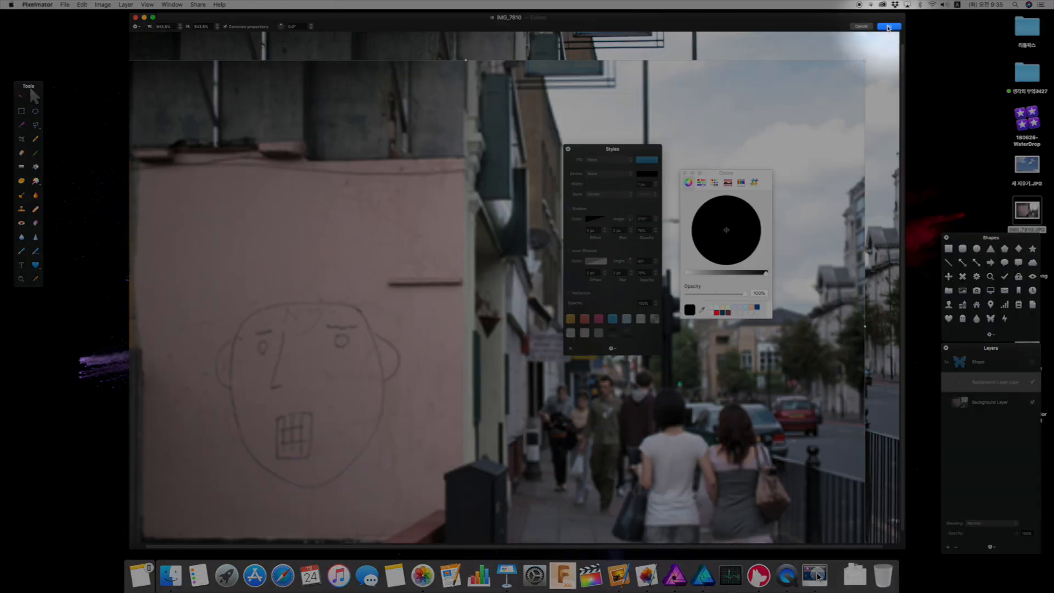
left_click(889, 27)
left_click_drag(431, 246, 510, 243)
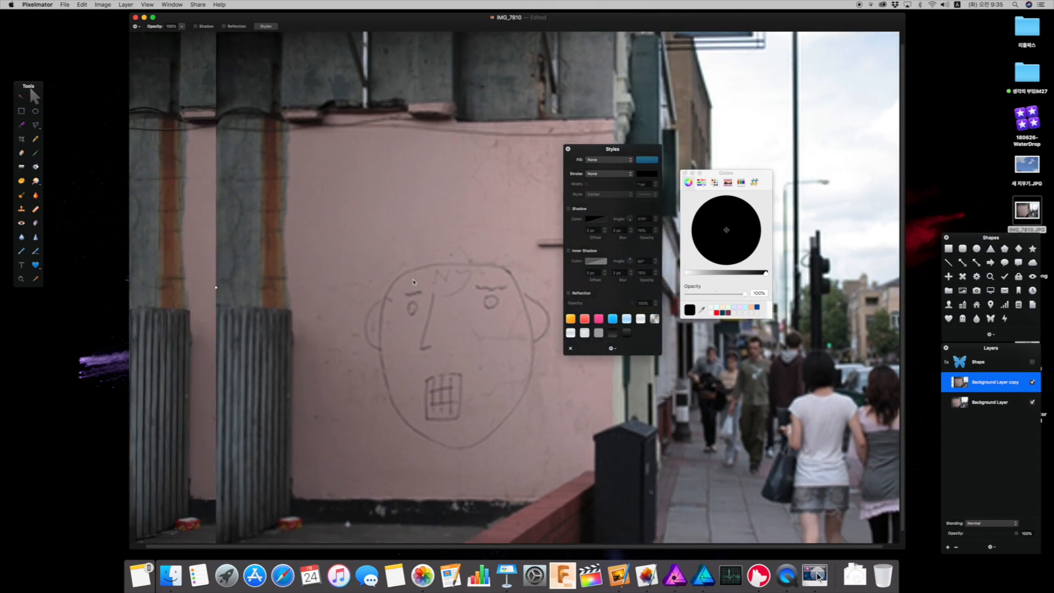
left_click_drag(394, 367, 344, 380)
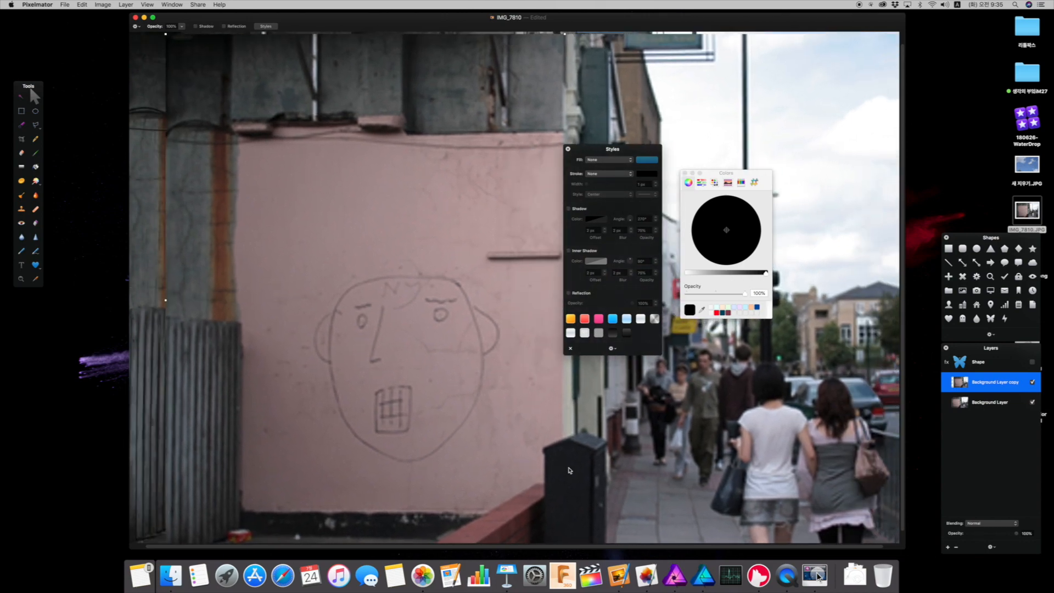
Switch to Pixelmator Pro and duplicate the background layer of the IMG_7810 photo
left_click(646, 574)
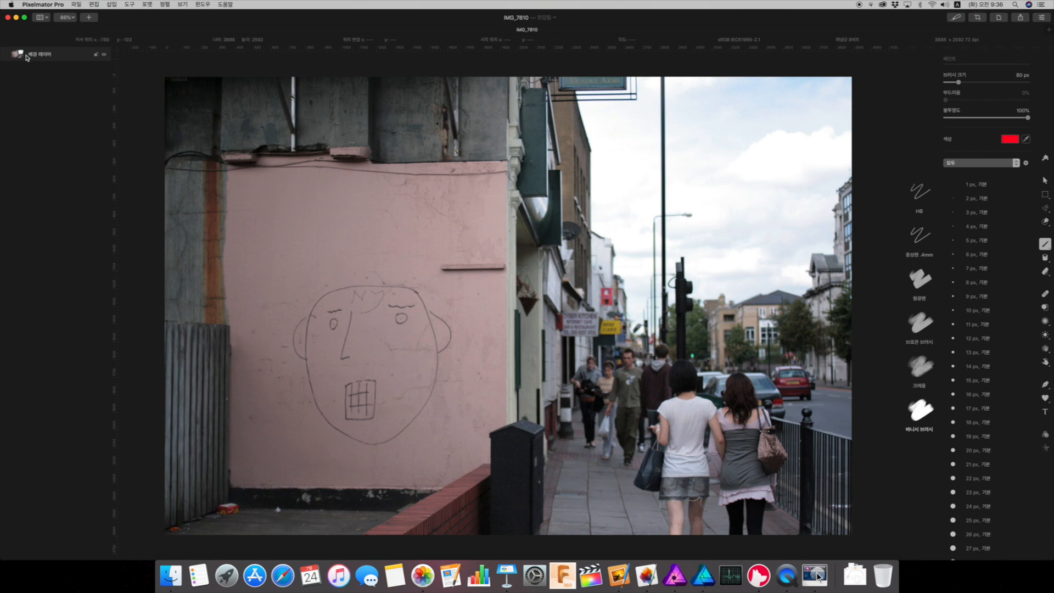
key("super")
key("super+j")
Shrink the duplicated layer to 609 × 406 px about its center, and enlarge it back to 3798 × 2532 px
left_click(1045, 180)
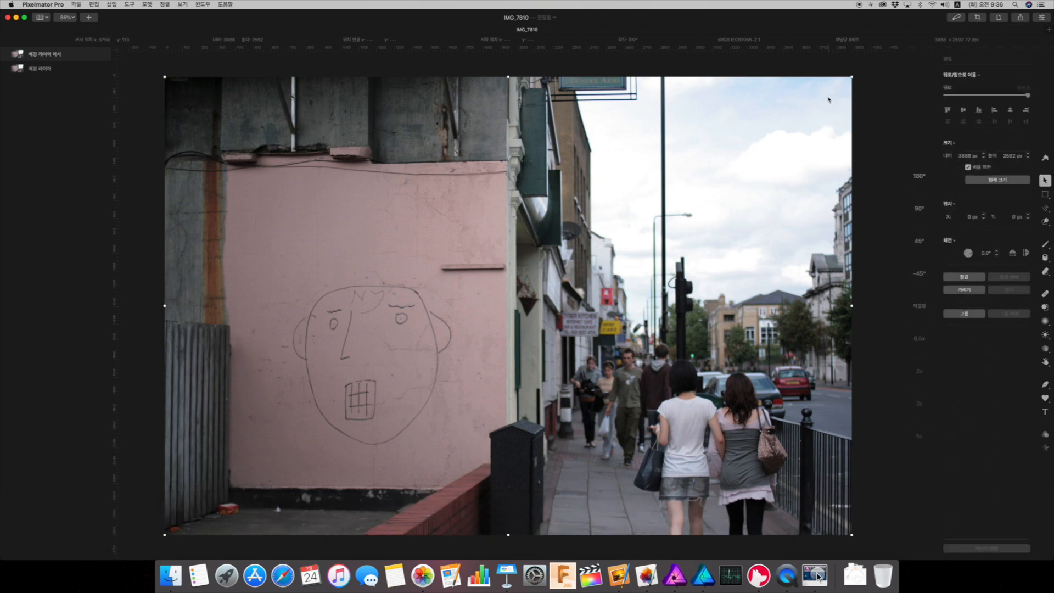
left_click_drag(851, 77, 567, 271)
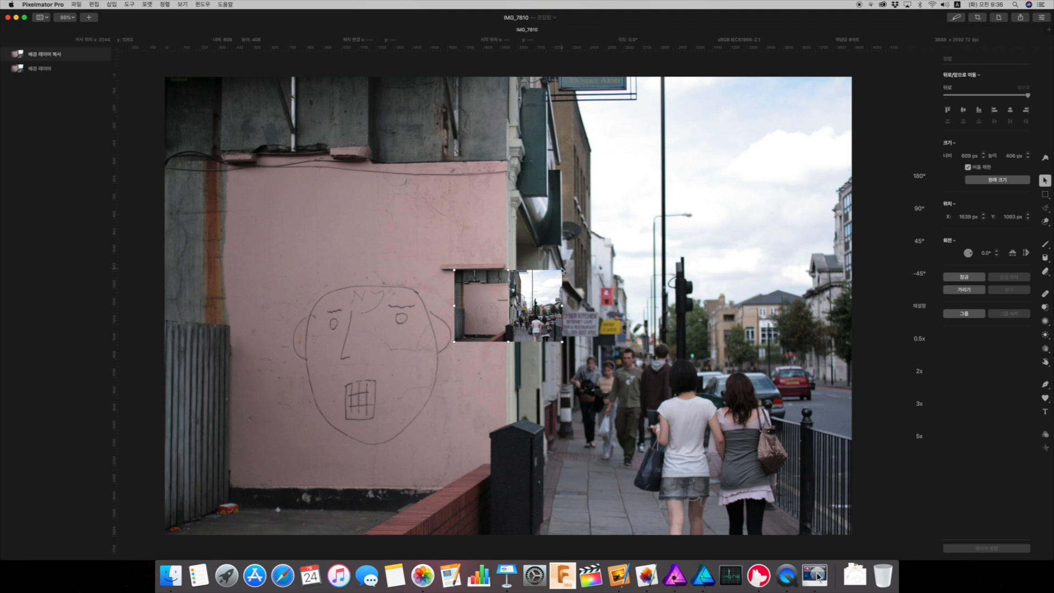
left_click_drag(562, 271, 842, 82)
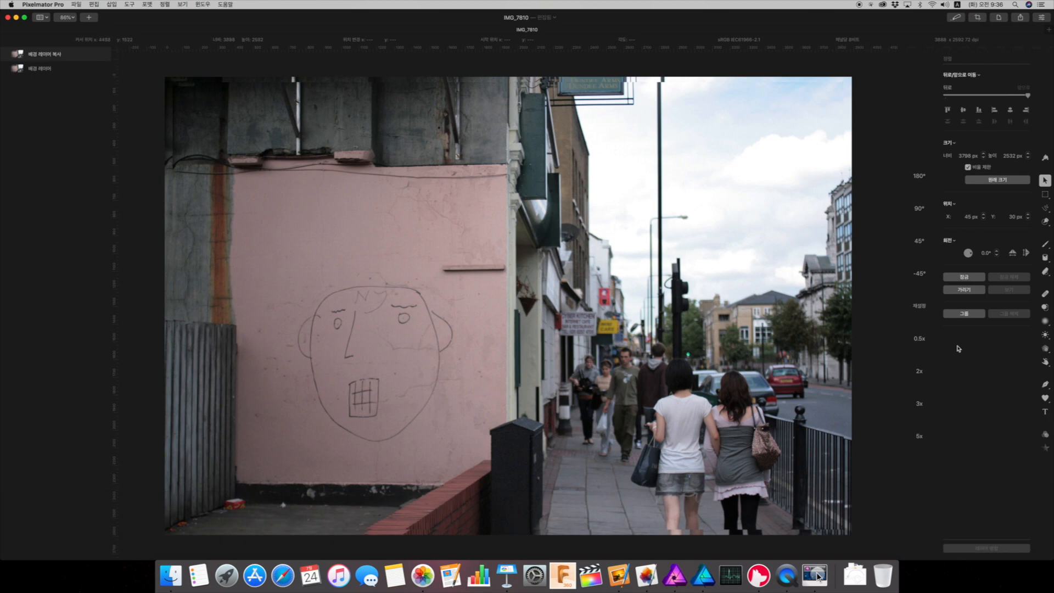
Look over the effects and color adjustment options for the duplicated layer, and switch to the Photos app
left_click(1045, 448)
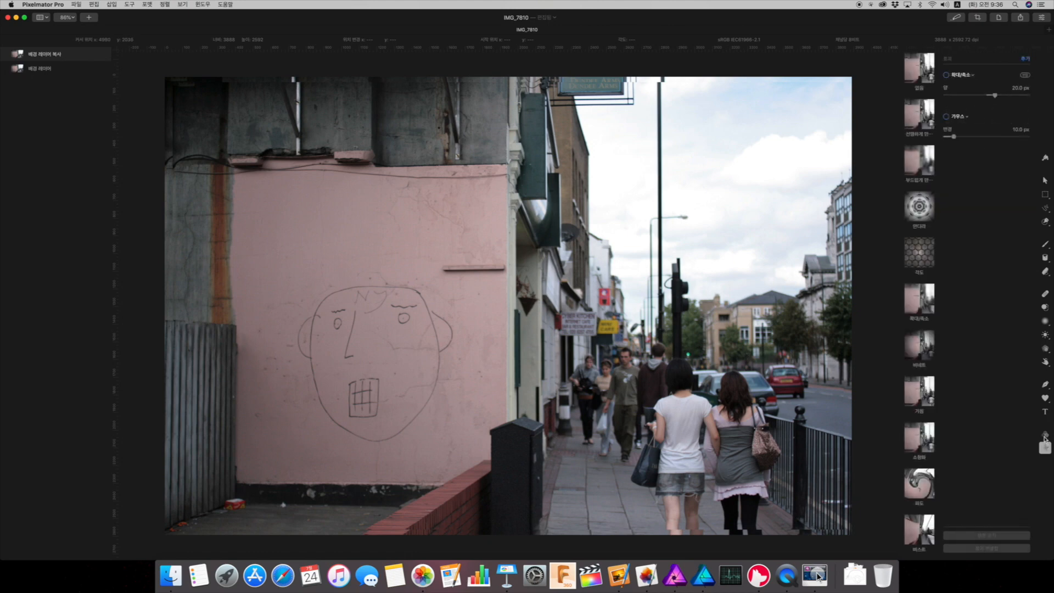
left_click(1045, 434)
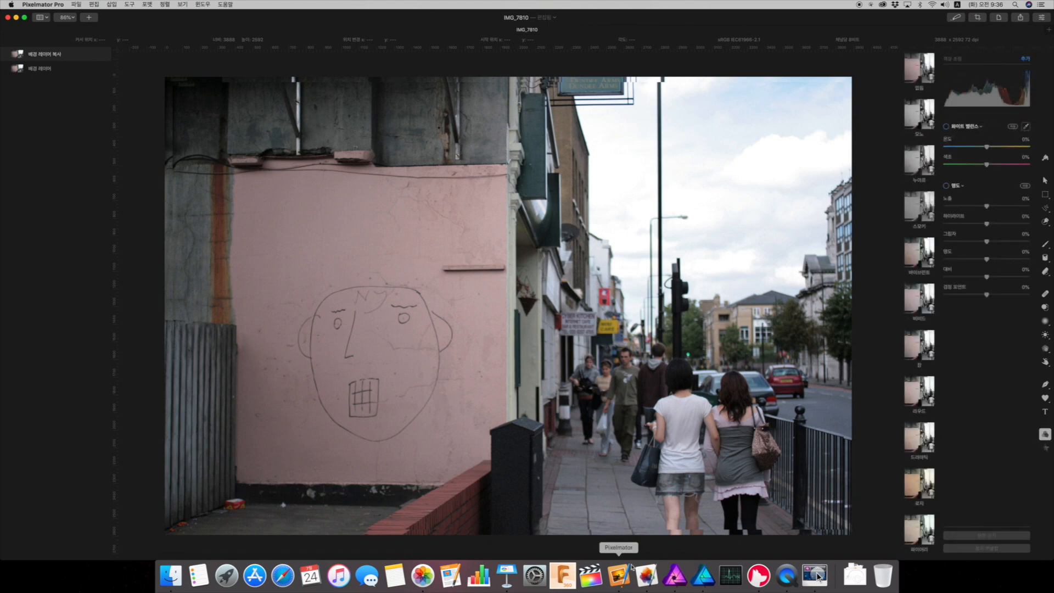
left_click(417, 578)
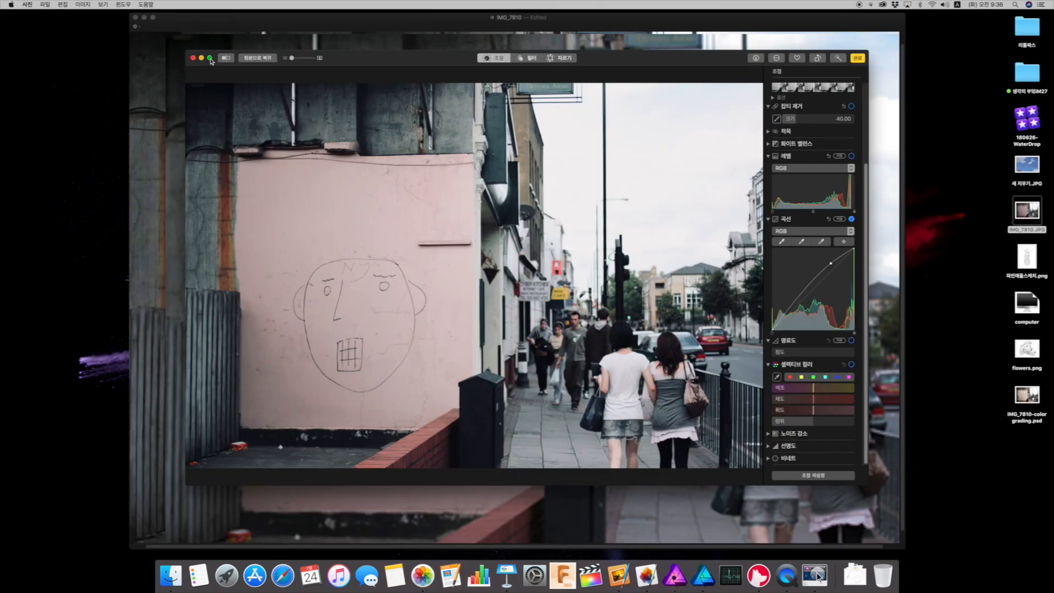
Expand the Photos editor to fill the screen and compare the Original, Vivid, Mono and Dramatic filters, ending on Dramatic
left_click(531, 58)
left_click(209, 58, "alt")
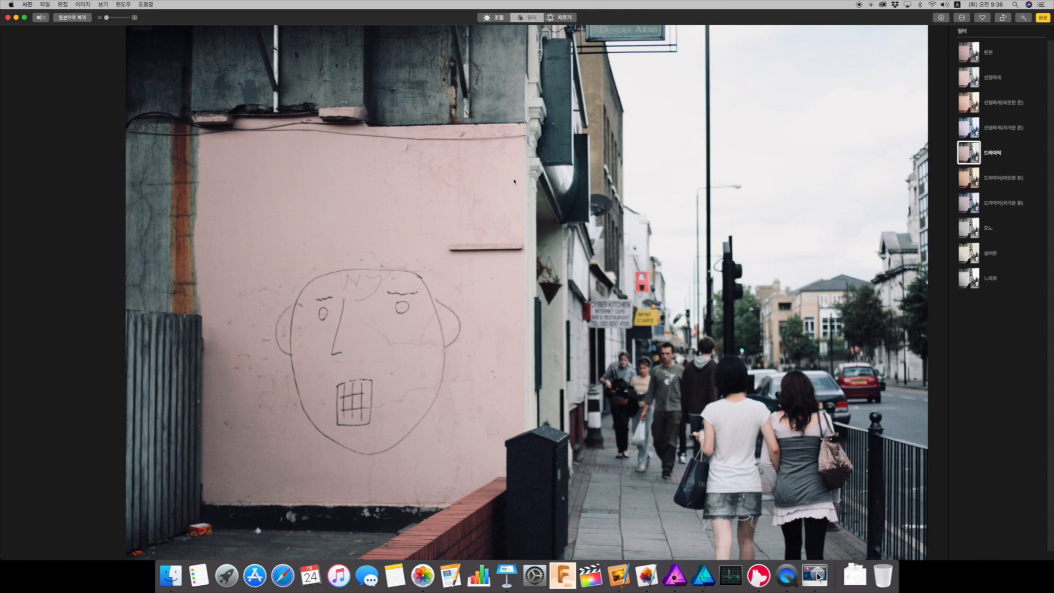
left_click(975, 50)
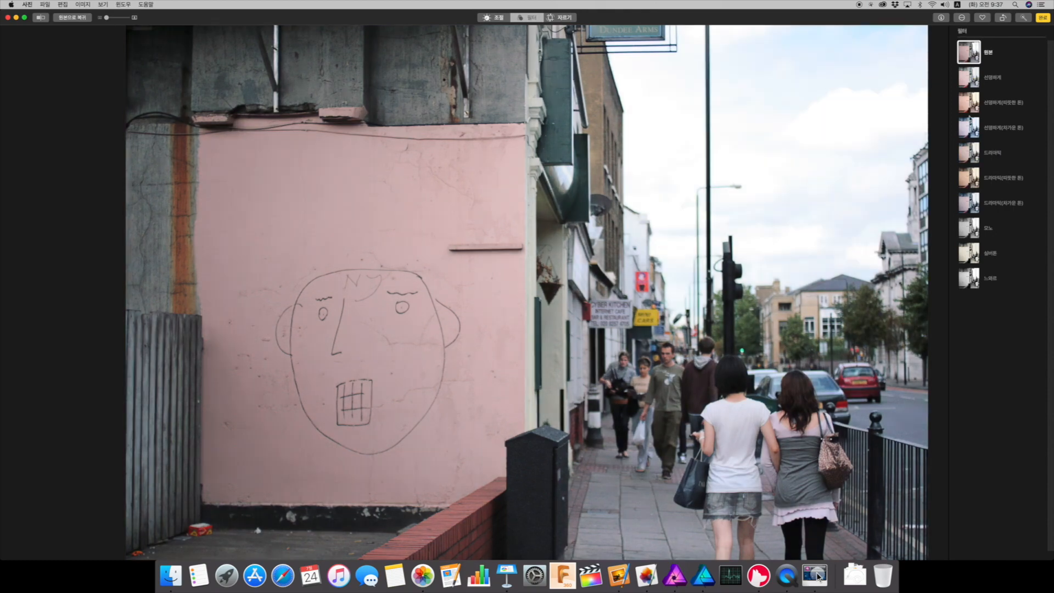
left_click(970, 82)
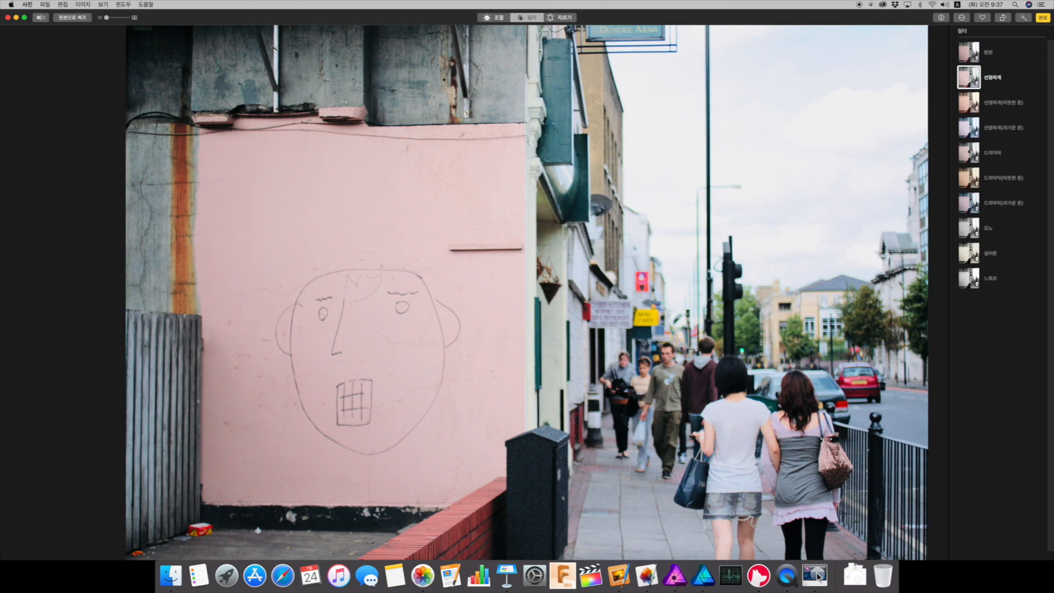
left_click(969, 151)
left_click(967, 234)
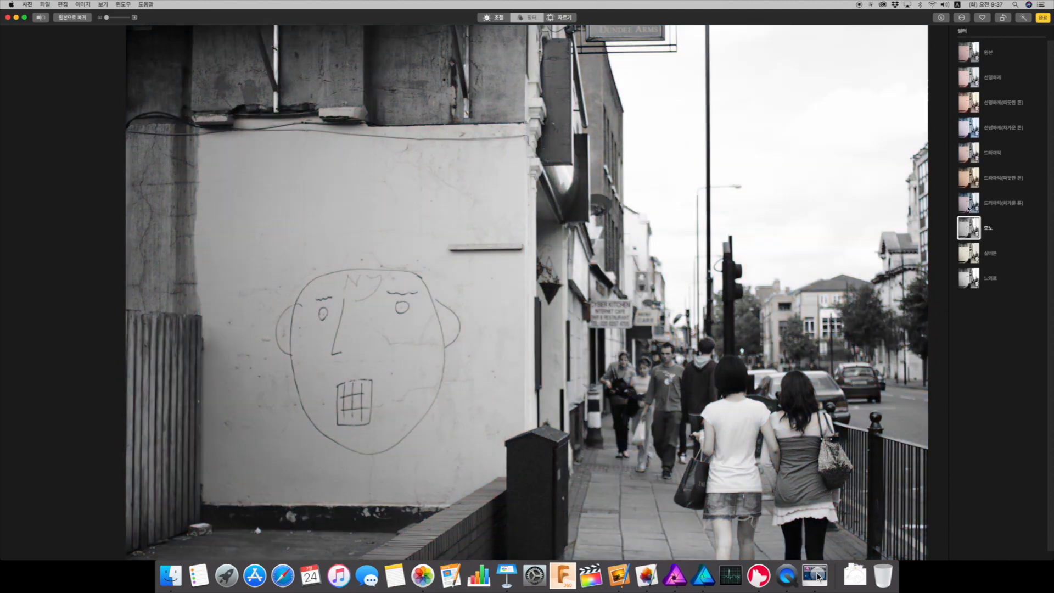
left_click(970, 178)
left_click(969, 153)
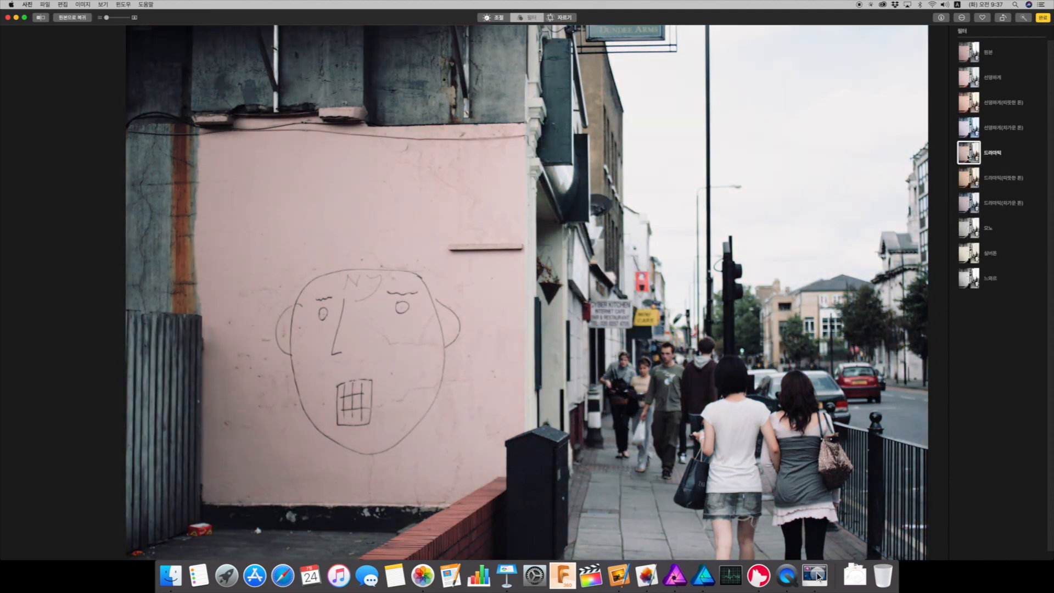
Switch to Pixelmator Pro, apply the 로지 (Rosy) color preset to the duplicated layer, and review its adjustment settings
left_click(648, 575)
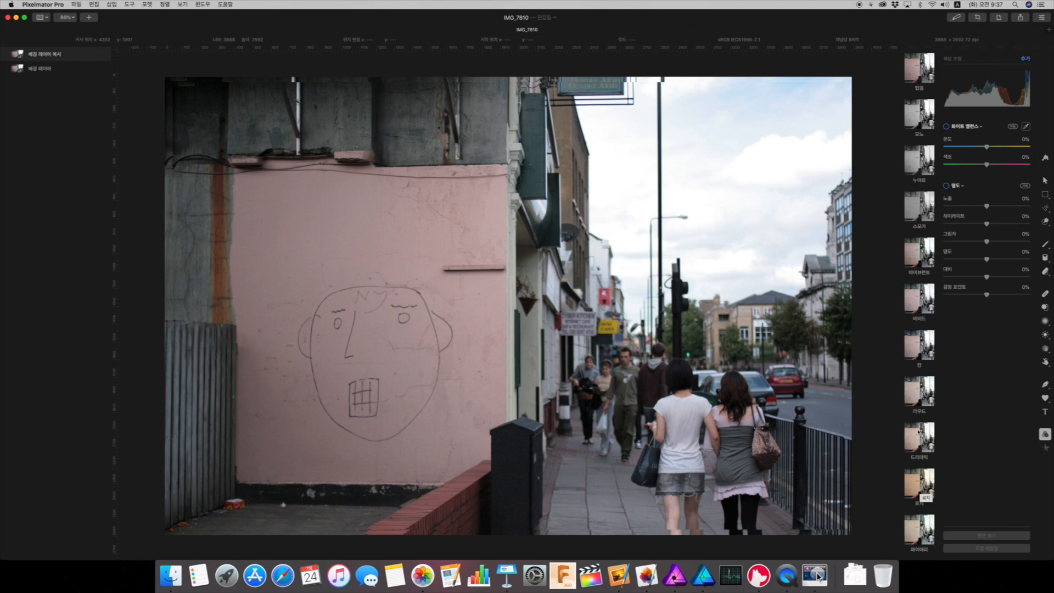
scroll(920, 368, "down", 4)
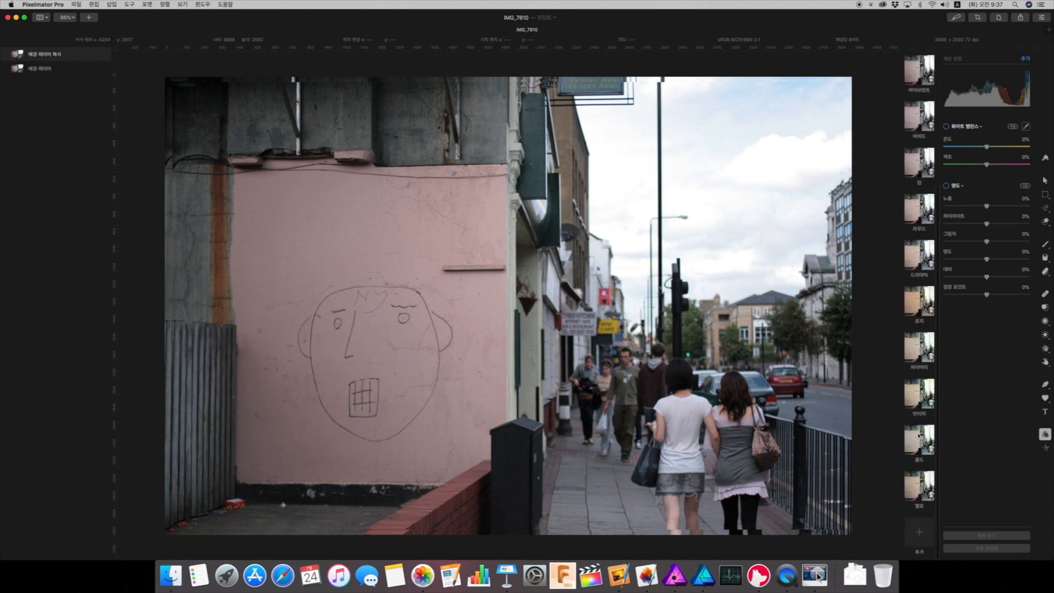
left_click(919, 314)
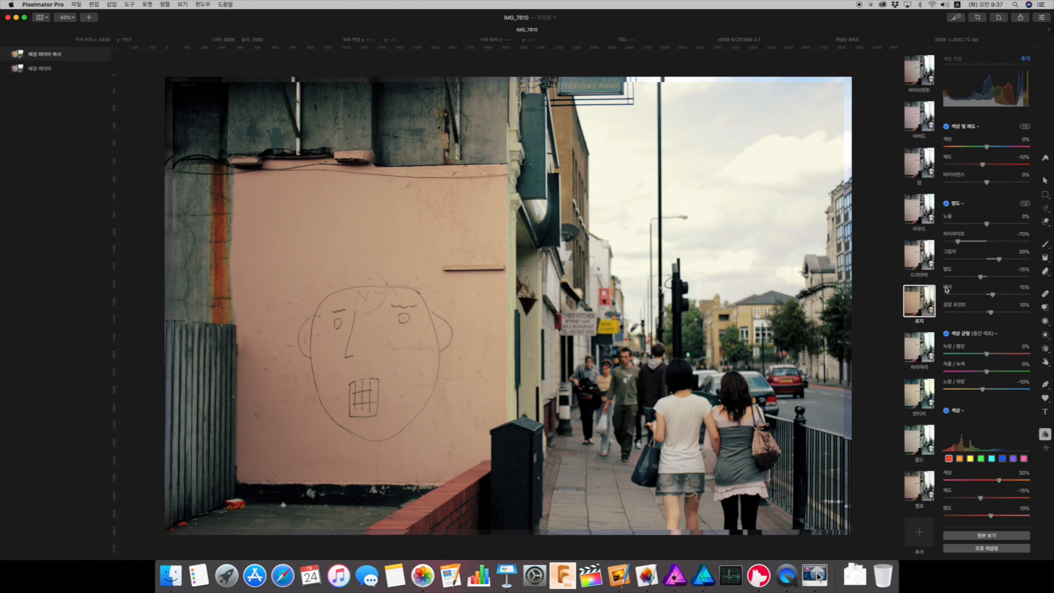
scroll(970, 410, "down", 4)
scroll(971, 411, "down", 6)
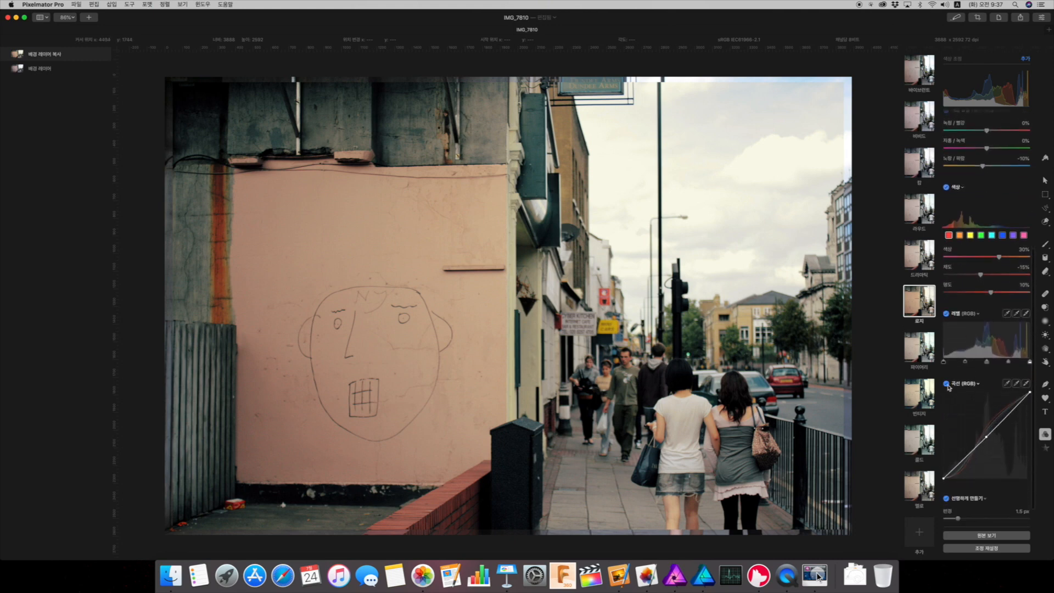
Compare the photo with the Curves adjustment off and on, and nudge the midpoint of the RGB curve slightly
left_click(947, 383)
left_click(946, 384)
left_click(946, 384)
left_click(946, 384)
left_click_drag(989, 435, 988, 434)
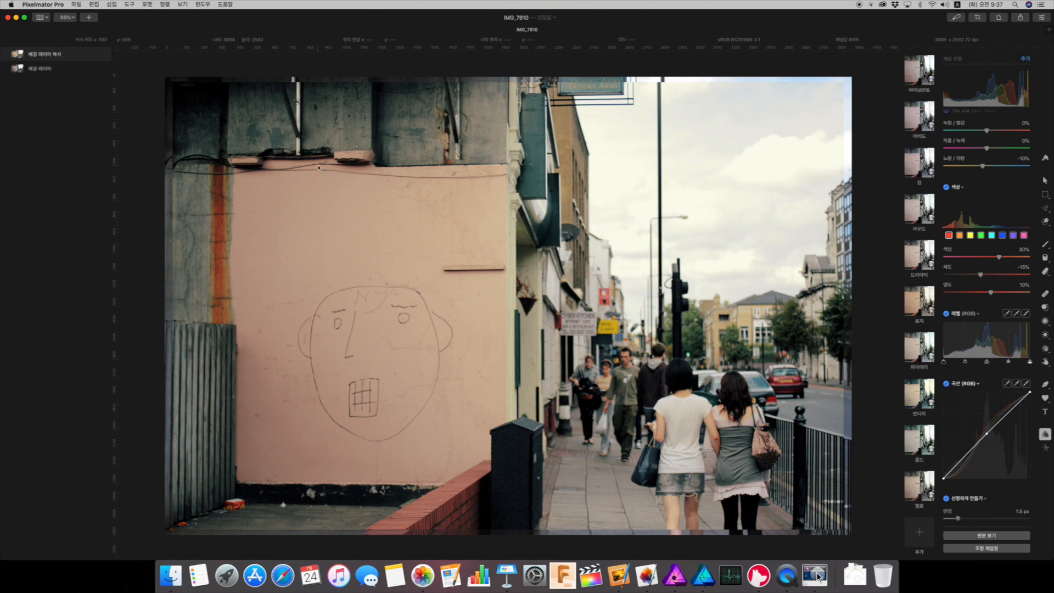
Turn the preset's selective color, Levels and Curves adjustments off to compare the photo, and turn them back on
left_click(946, 187)
left_click(946, 313)
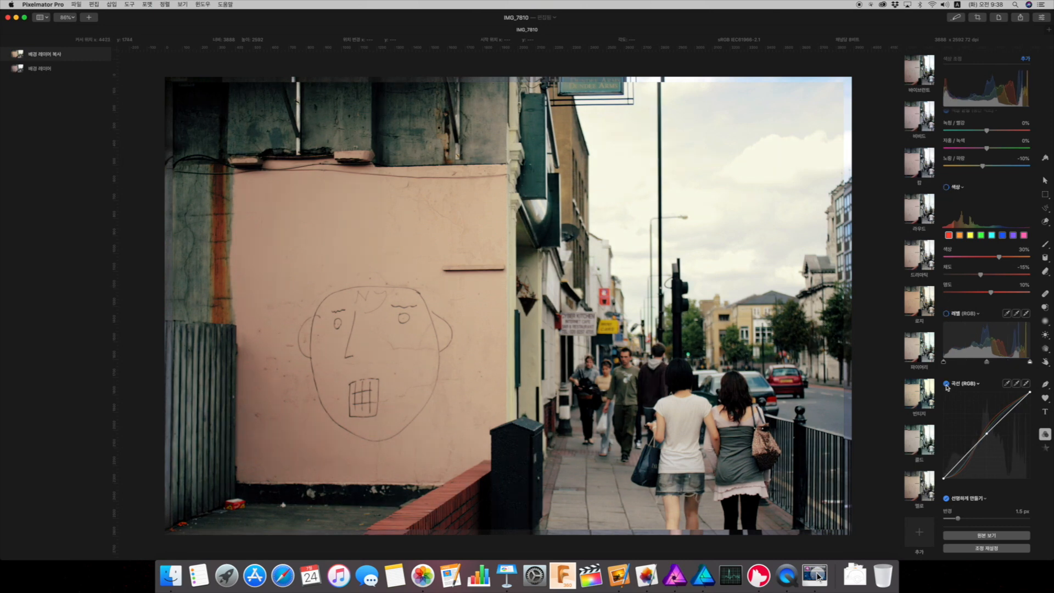
left_click(946, 383)
left_click(946, 498)
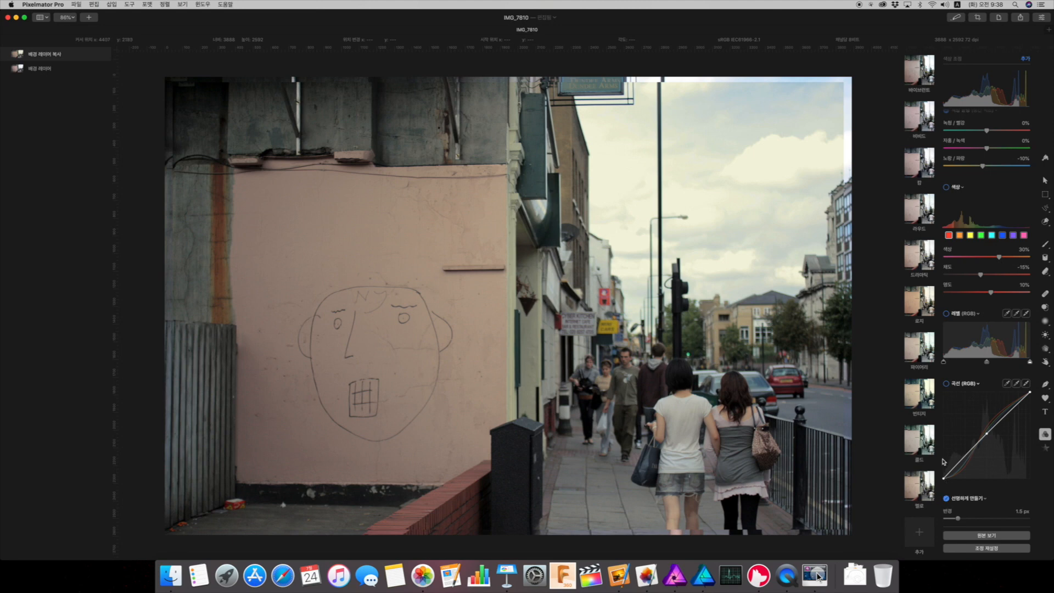
left_click(946, 383)
left_click(945, 313)
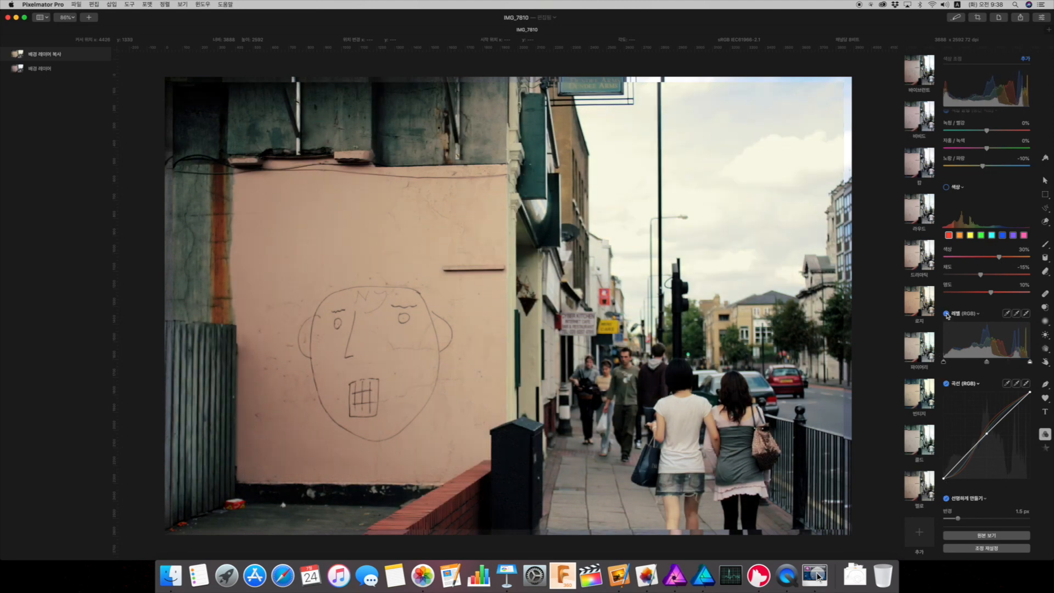
scroll(947, 307, "up", 4)
scroll(947, 278, "up", 3)
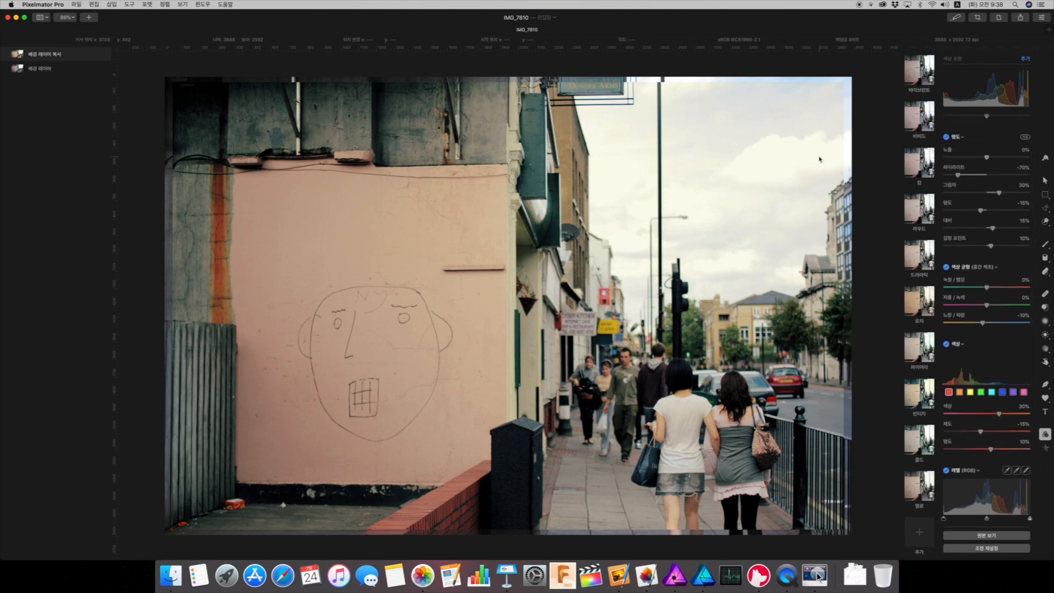
Align the duplicated layer with the canvas's upper right corner and enlarge it to cover the whole canvas
left_click(1045, 181)
left_click_drag(751, 184, 759, 179)
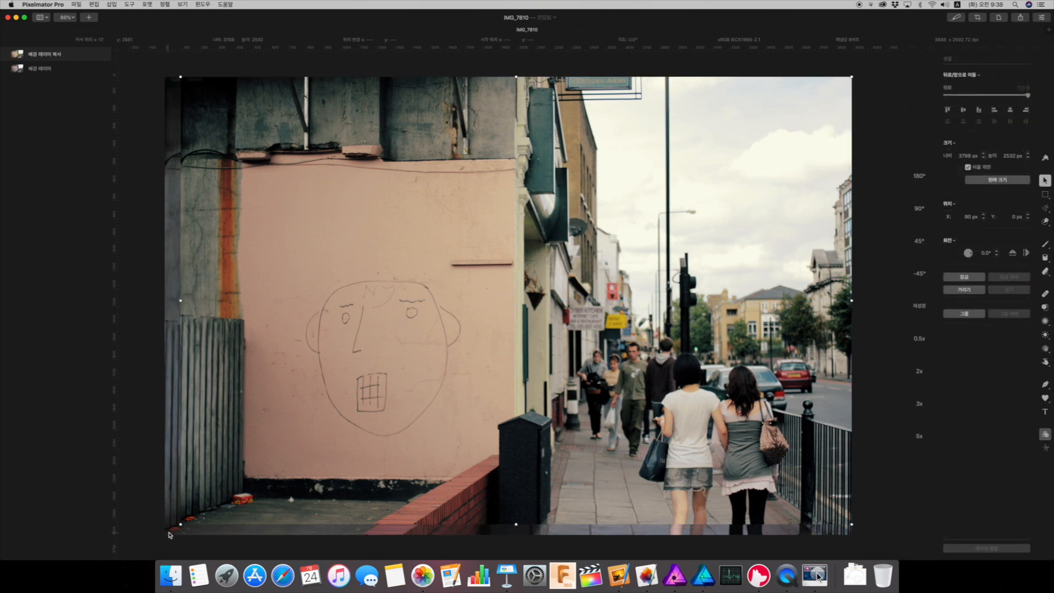
left_click_drag(180, 525, 166, 533)
Select the background layer and hide and show the duplicated layer repeatedly to compare the original with the color-adjusted copy
left_click(57, 70)
mouse_move(105, 59)
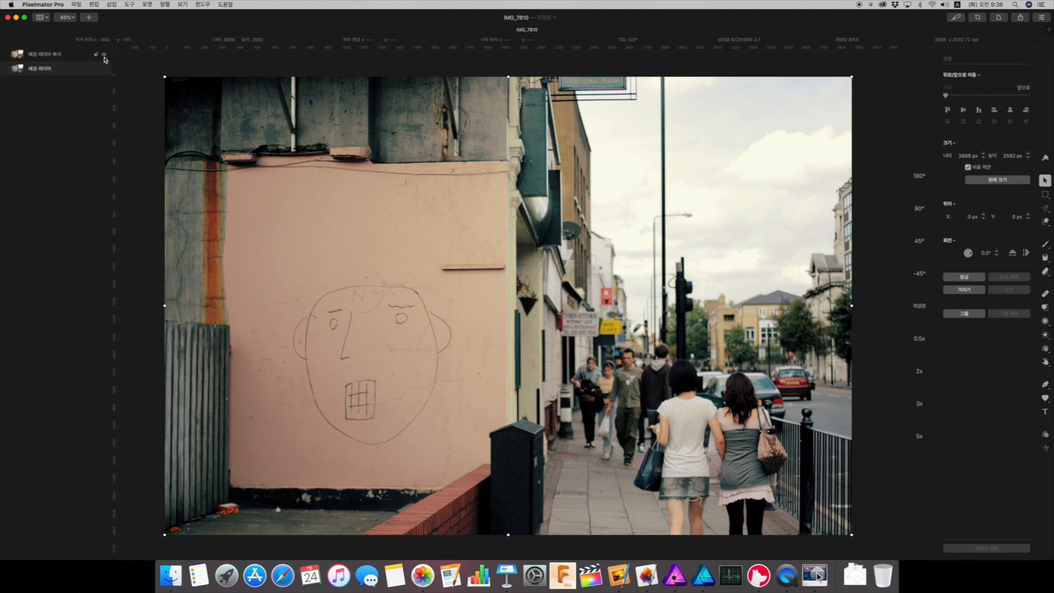
left_click(104, 56)
left_click(104, 56)
left_click(104, 56)
left_click(104, 56)
mouse_move(105, 66)
Reopen the color adjustments for the duplicated layer and set its hue to 12%
left_click(1046, 435)
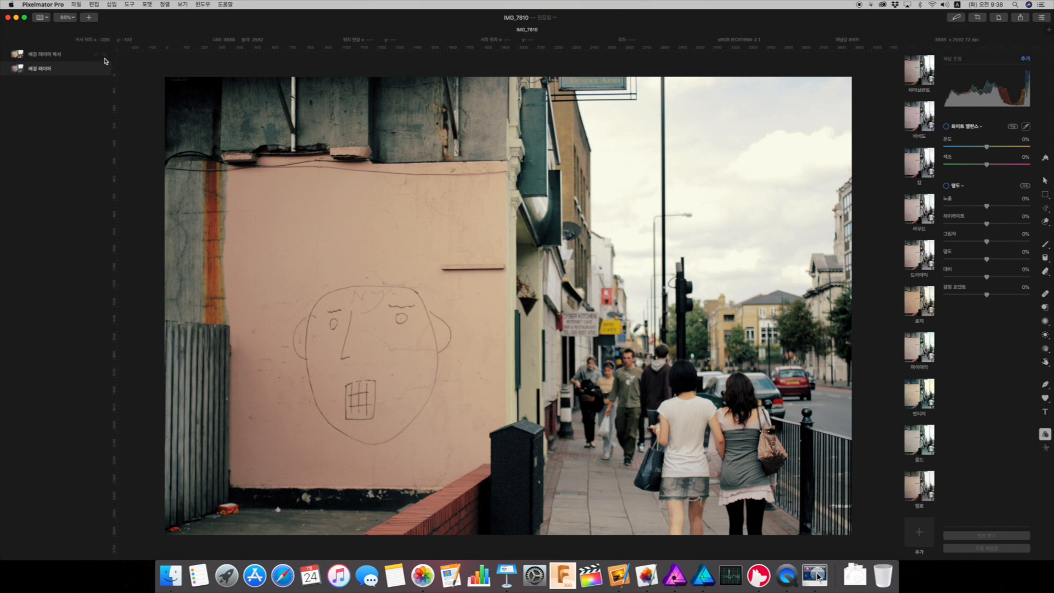
left_click(65, 55)
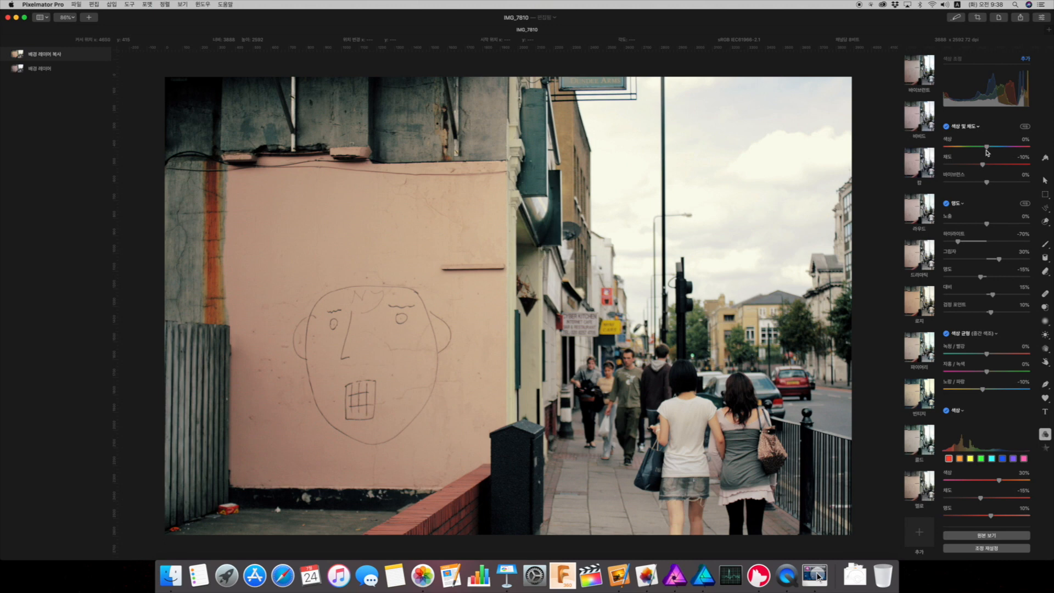
left_click_drag(988, 149, 993, 150)
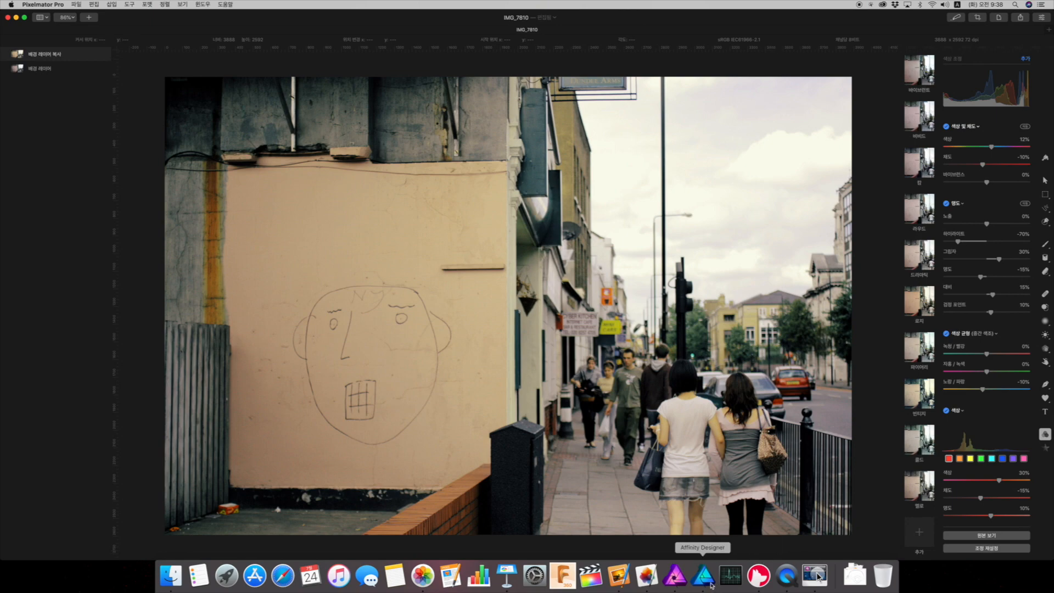
Look briefly at the photo in Affinity Photo, switch to Photos, and preview the Vivid, Dramatic and Mono filter variants
left_click(679, 578)
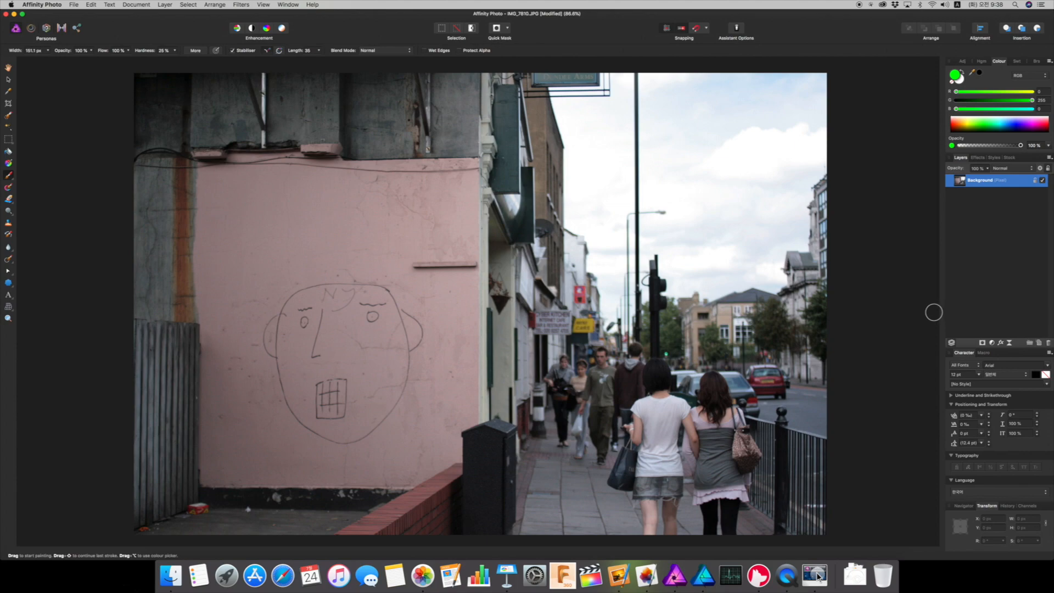
left_click(423, 576)
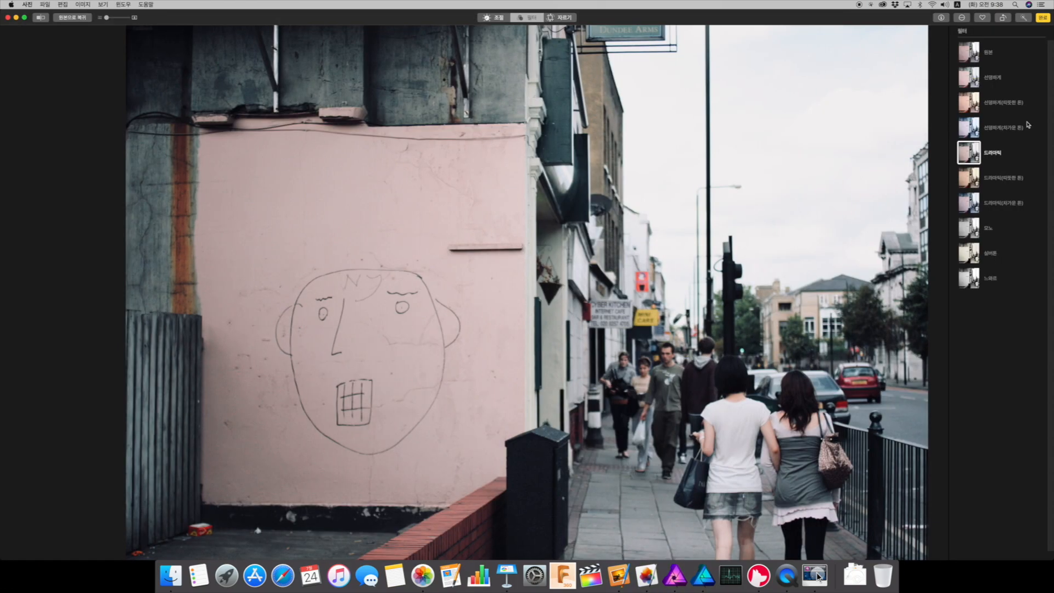
left_click(969, 77)
left_click(970, 102)
left_click(971, 128)
left_click(971, 153)
left_click(970, 172)
left_click(971, 222)
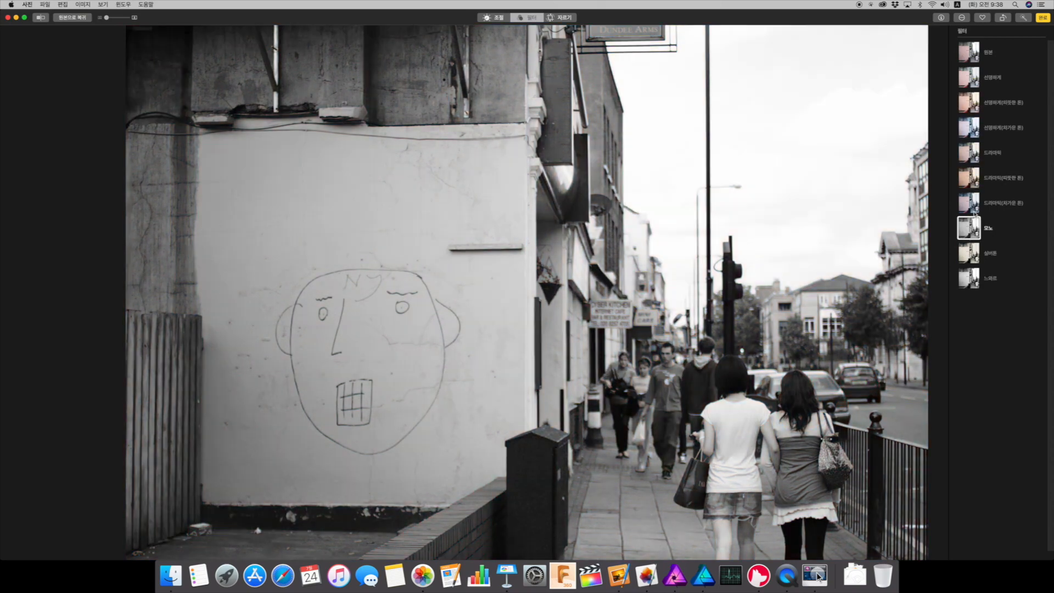
left_click(972, 212)
Switch to Affinity Photo and add a Levels adjustment with a black level of 9% and a gamma of 0.632
left_click(675, 575)
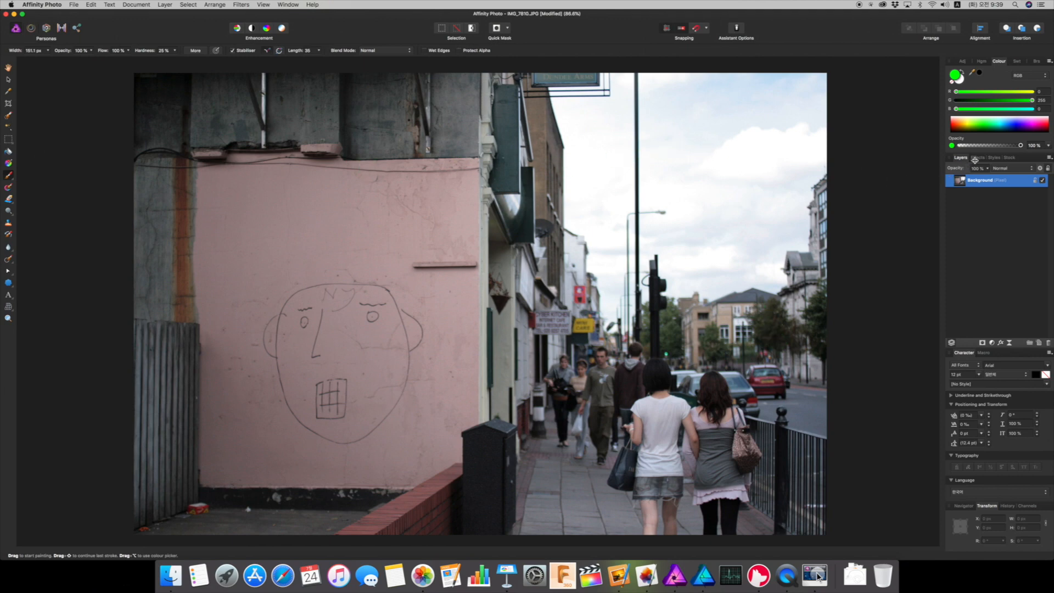
left_click(961, 61)
left_click(984, 75)
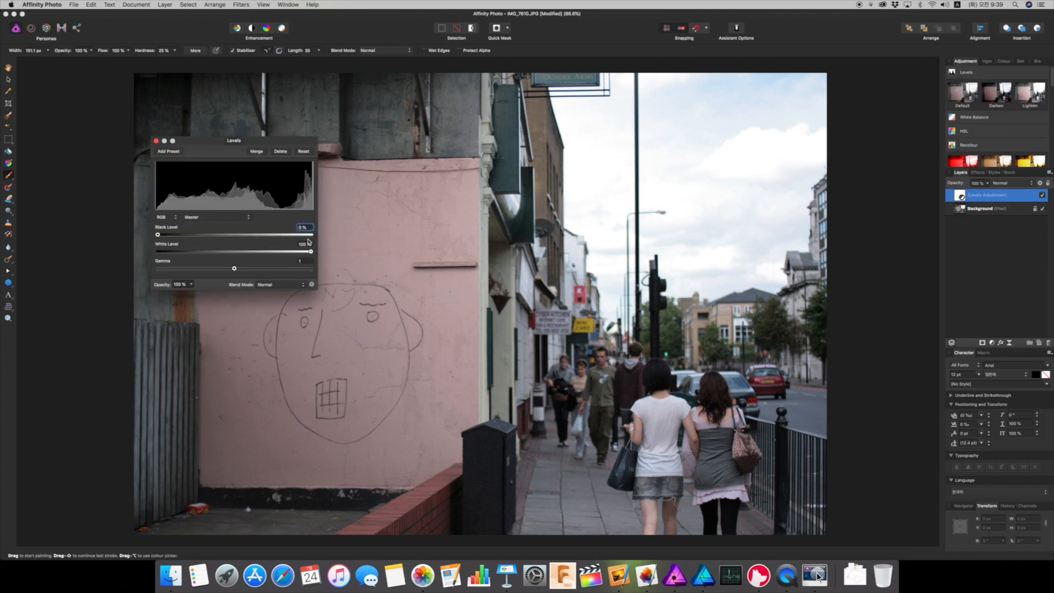
left_click_drag(158, 234, 172, 234)
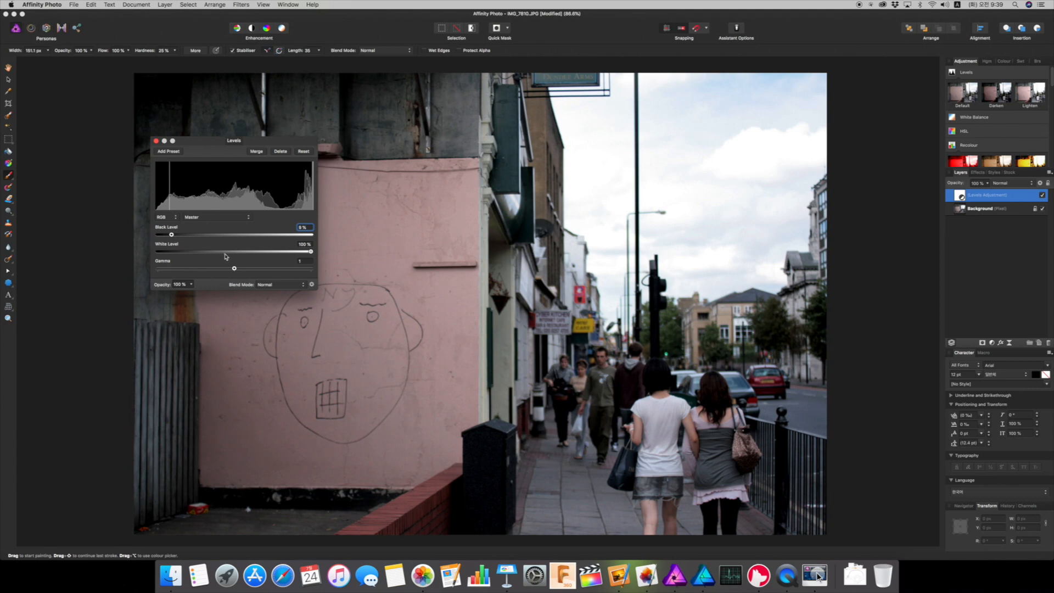
left_click_drag(235, 269, 199, 270)
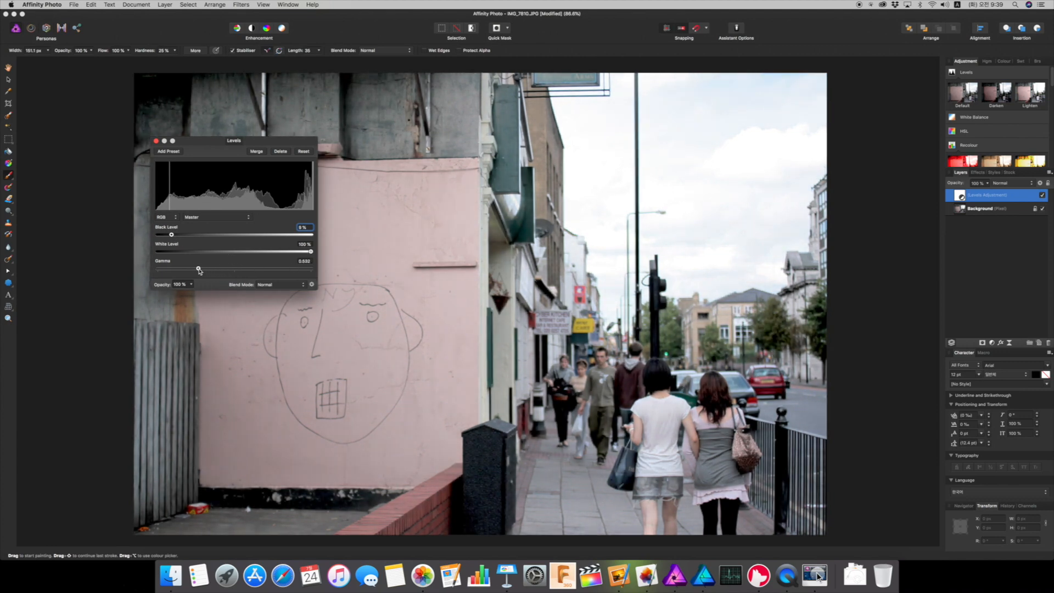
left_click(156, 141)
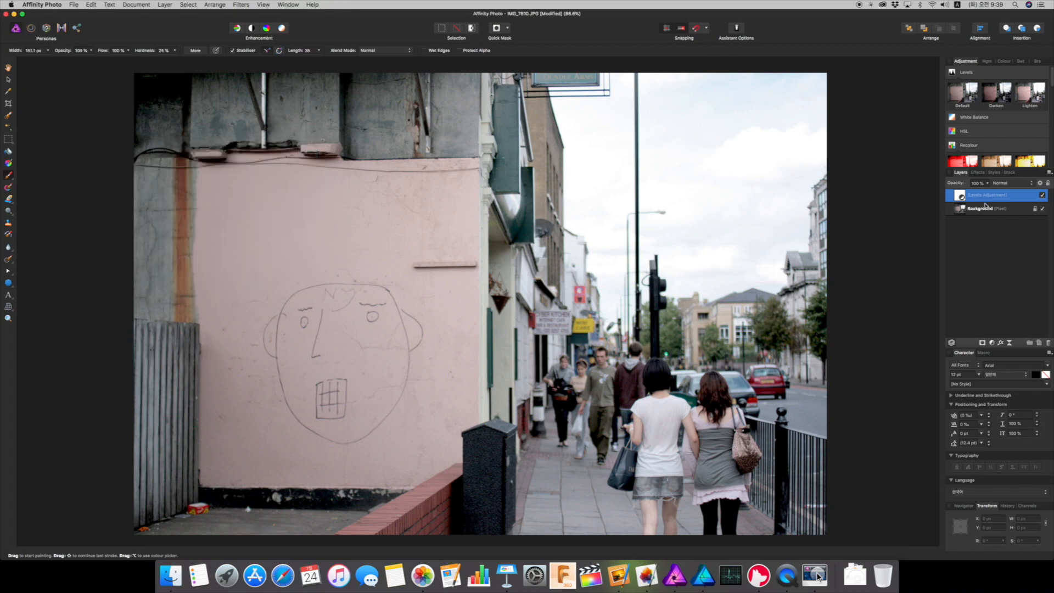
Toggle the visibility of the Levels adjustment layer to compare the photo with and without it
left_click(1042, 197)
left_click(1042, 196)
left_click(1042, 196)
left_click(1042, 197)
Reopen the Levels adjustment and move its gamma back close to the neutral value to darken the photo
double_click(959, 196)
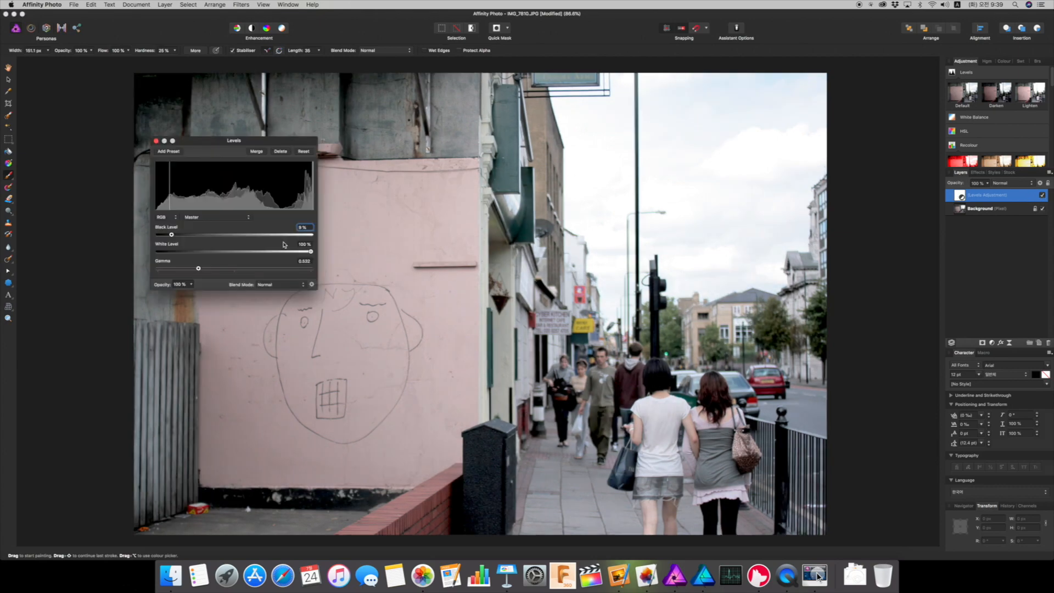
left_click_drag(196, 270, 227, 269)
left_click(156, 141)
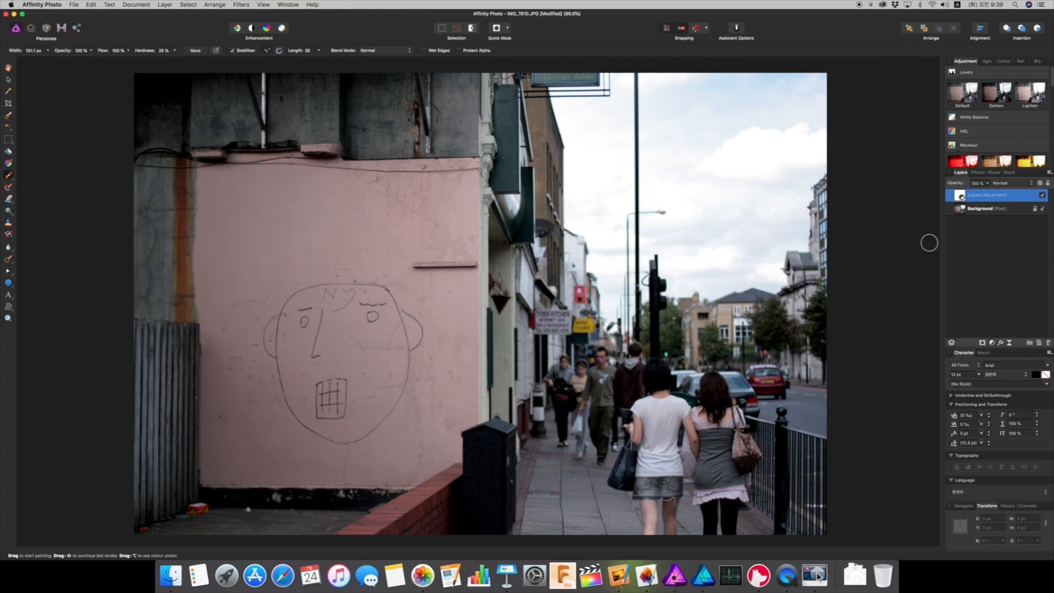
Duplicate the Background layer, shrink the copy to 3157 × 2104.7 px, and enlarge it back to about 3497 × 2331.3 px
left_click(980, 210)
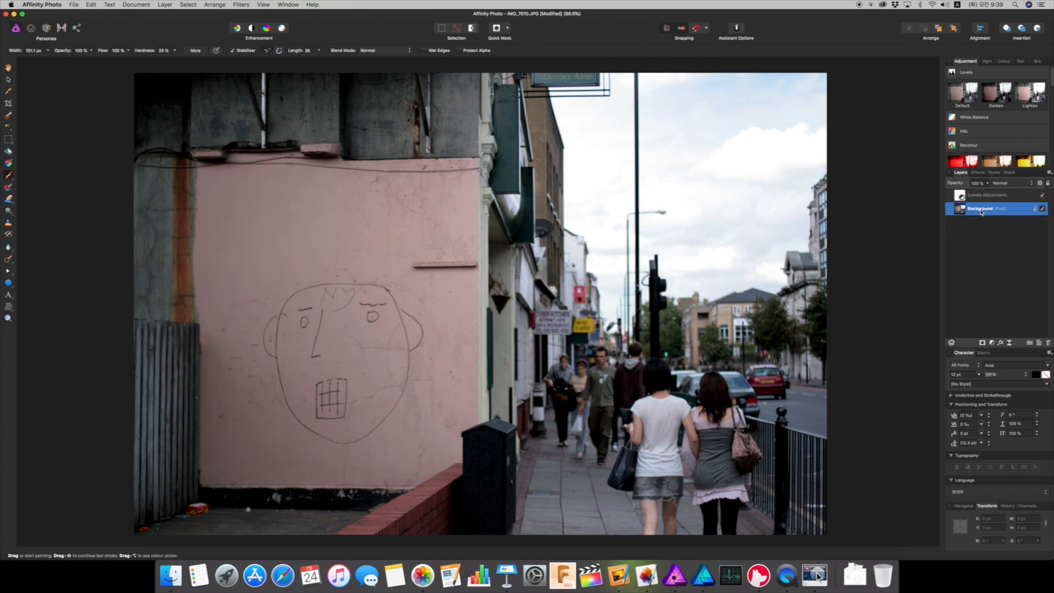
key("super+j")
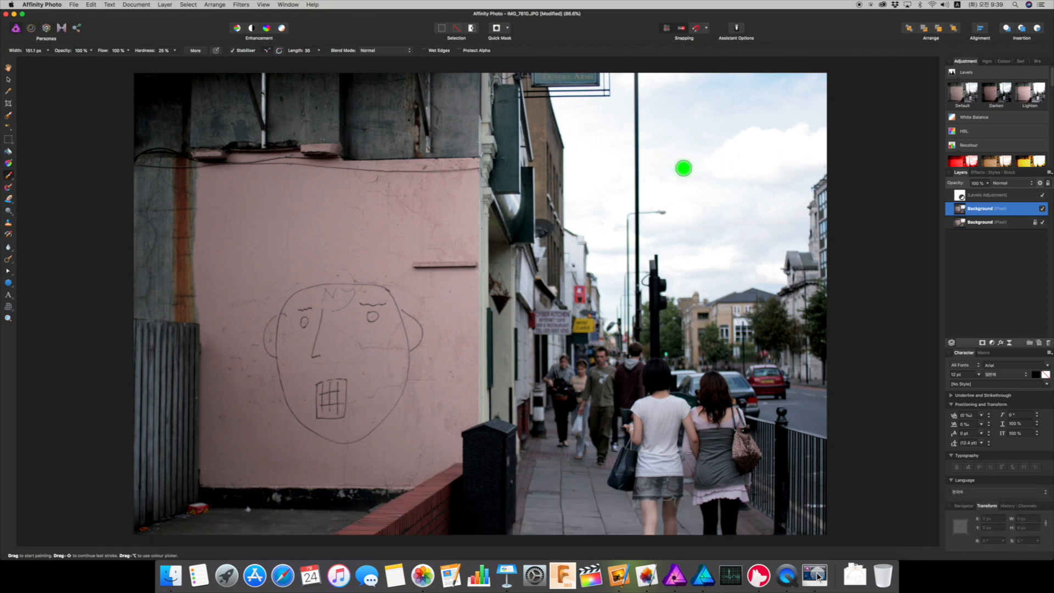
key("v")
left_click_drag(824, 75, 790, 129)
left_click_drag(610, 212, 624, 212)
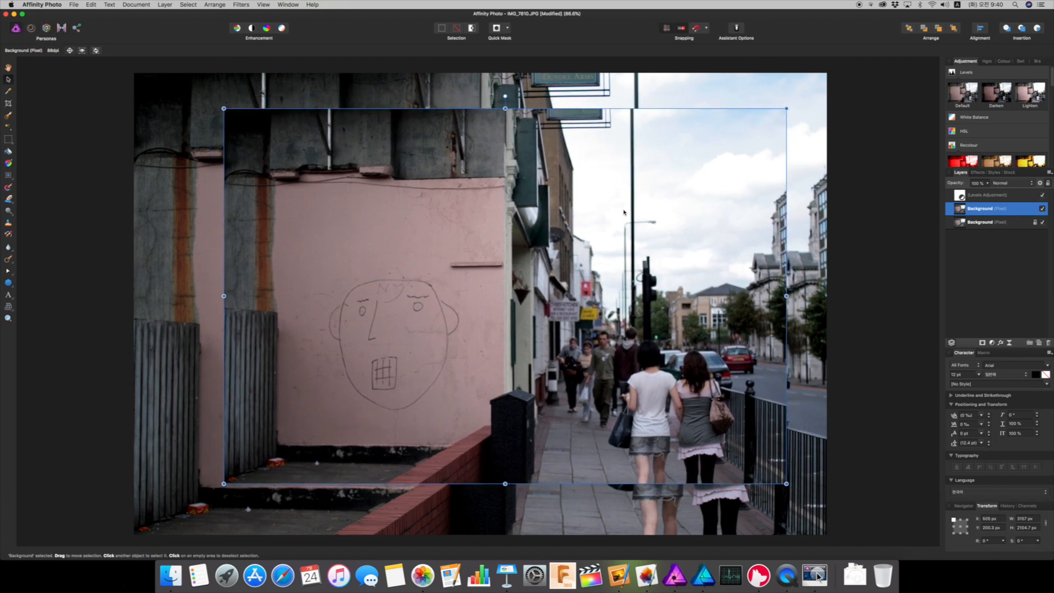
mouse_move(786, 108)
left_mouse_down()
mouse_move(823, 77)
mouse_move(797, 112)
left_mouse_up()
key("Return")
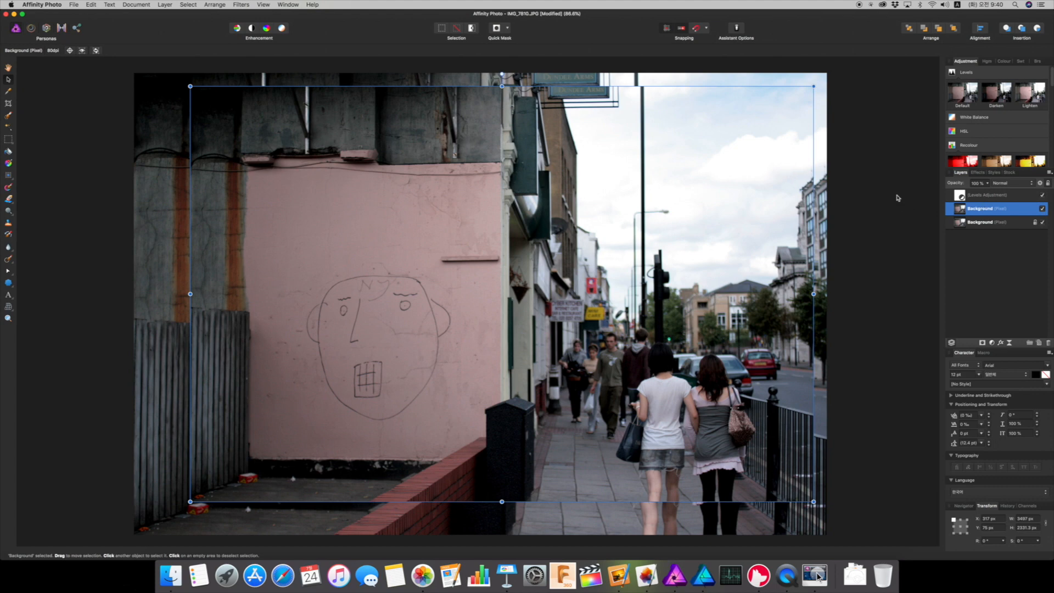
Enlarge the layer copy slightly and shift it to the left, deselect it, and switch back to Pixelmator Pro
left_click(897, 198)
left_click(809, 164)
left_click_drag(813, 86, 809, 81)
left_click(872, 160)
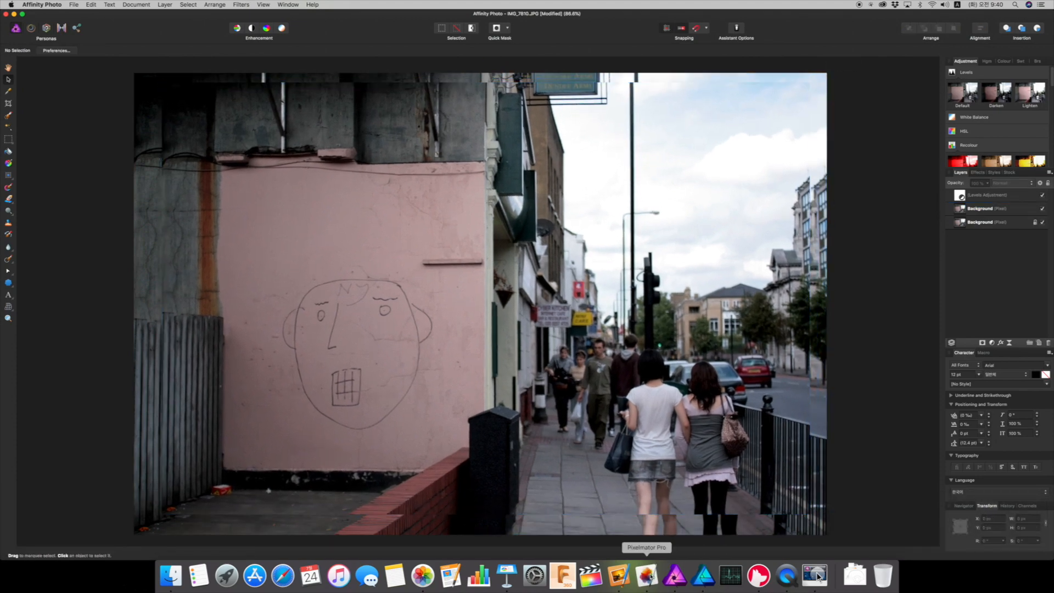
left_click(646, 575)
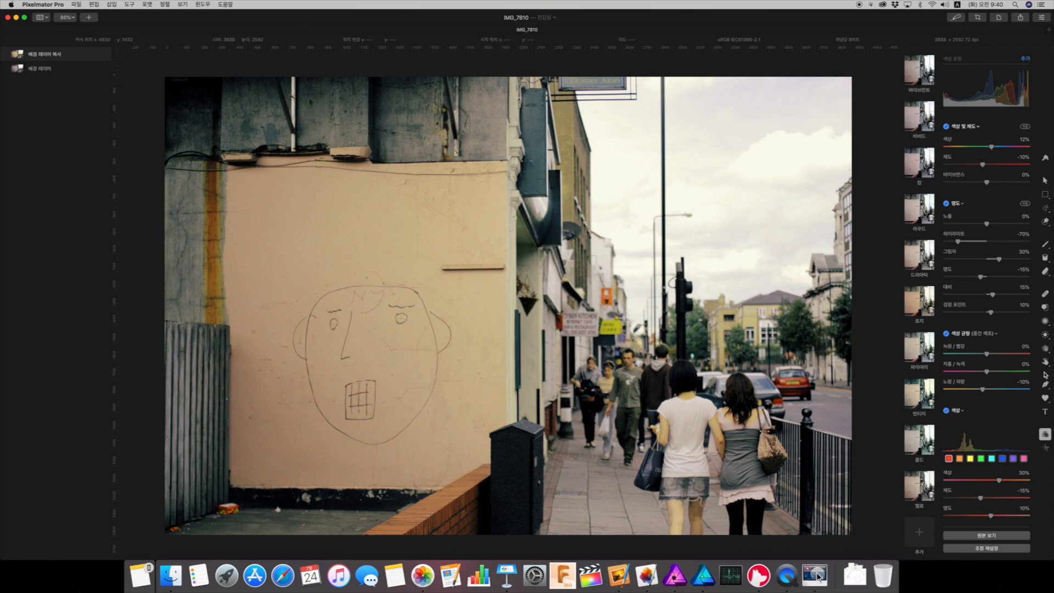
Draw two overlapping butterfly shapes, about 1487 × 1322 px and 1535 × 1407 px, over the middle of the photo
key("u")
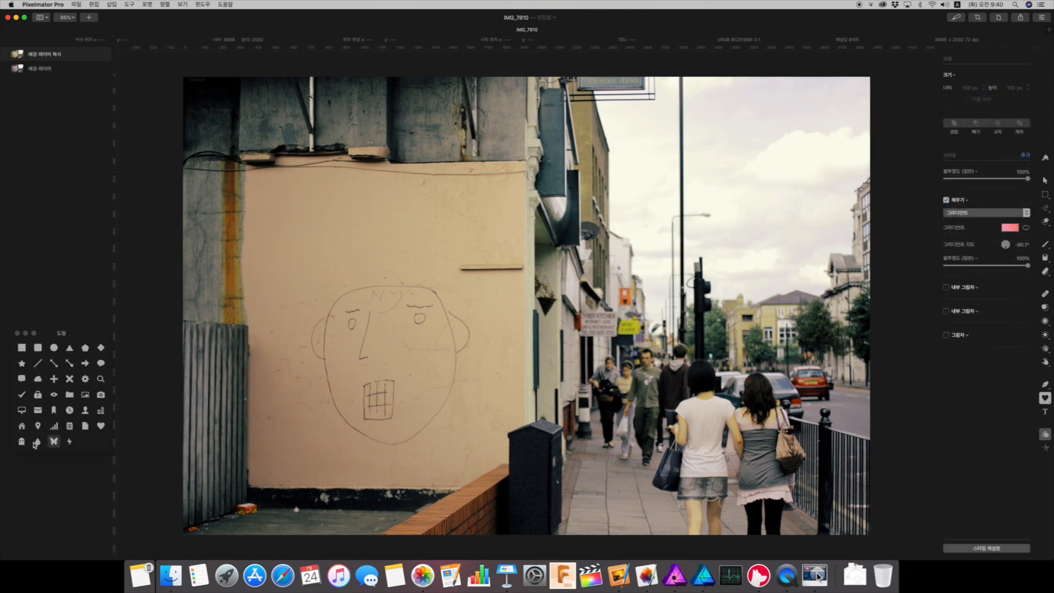
left_click_drag(480, 159, 742, 392)
left_click_drag(681, 296, 568, 287)
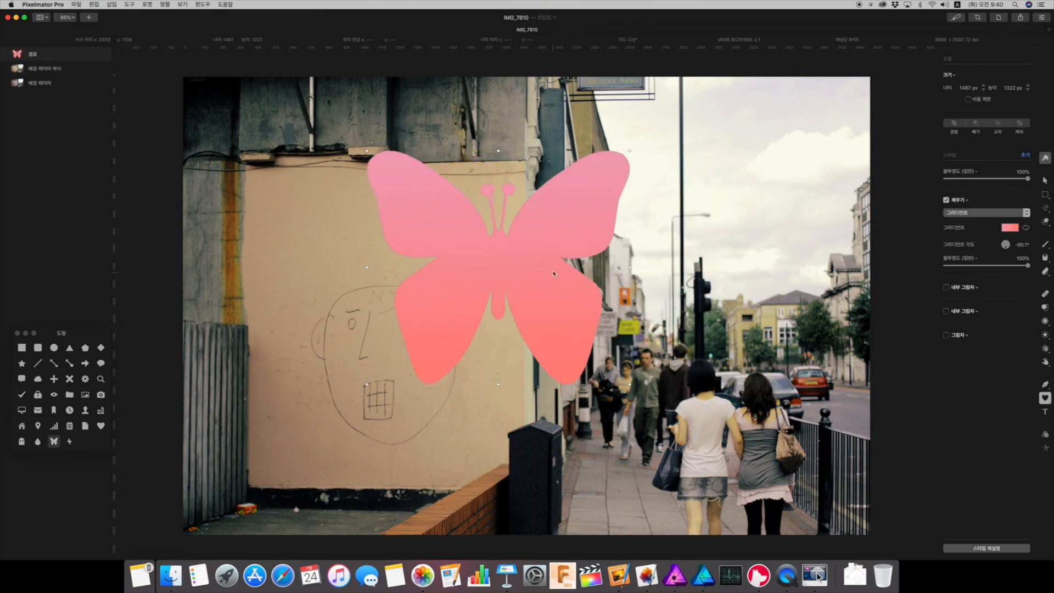
left_click_drag(294, 228, 565, 477)
left_click_drag(460, 381, 571, 344)
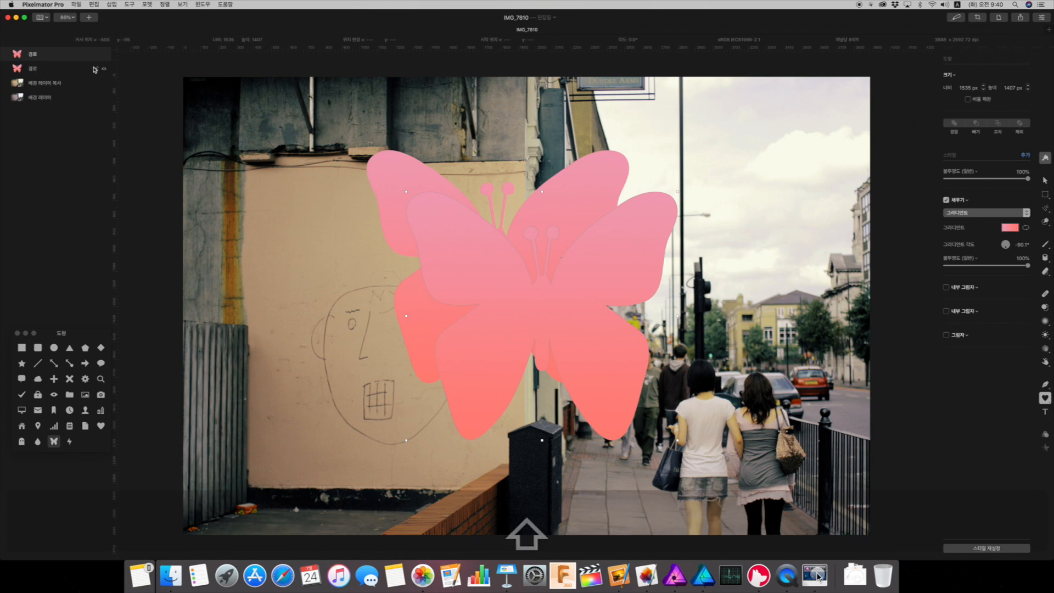
Combine both butterfly shape layers with the Exclude operation and shift the result slightly to the left
left_click(75, 71, "shift")
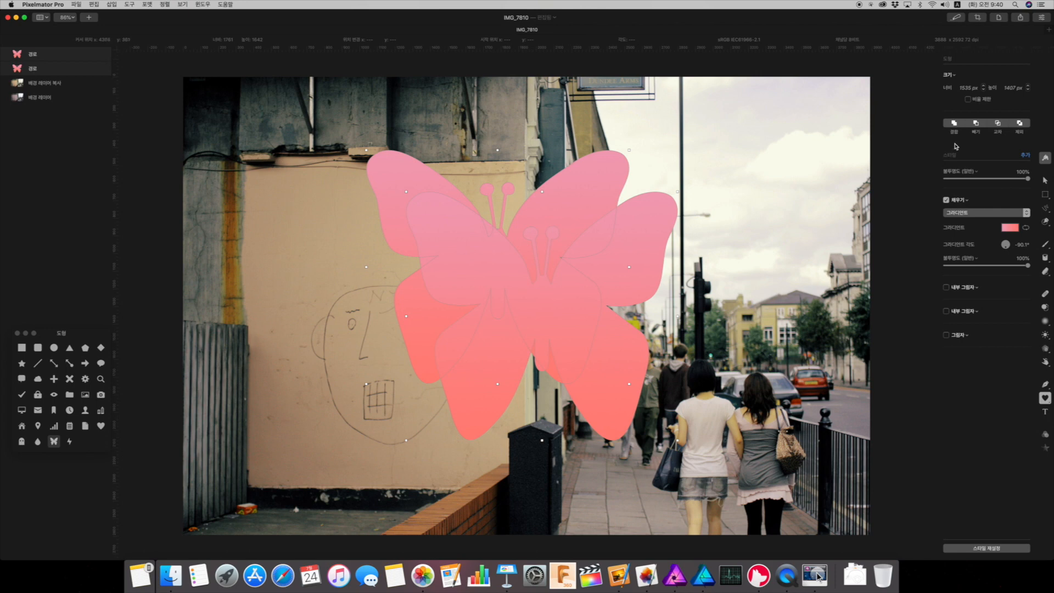
left_click(1020, 123)
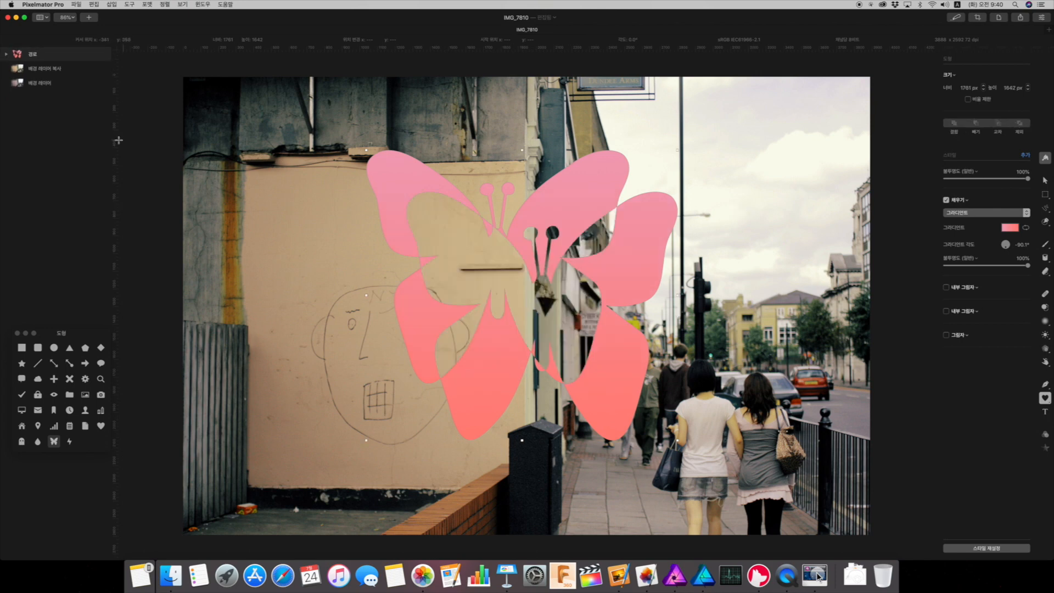
left_click_drag(380, 171, 324, 168)
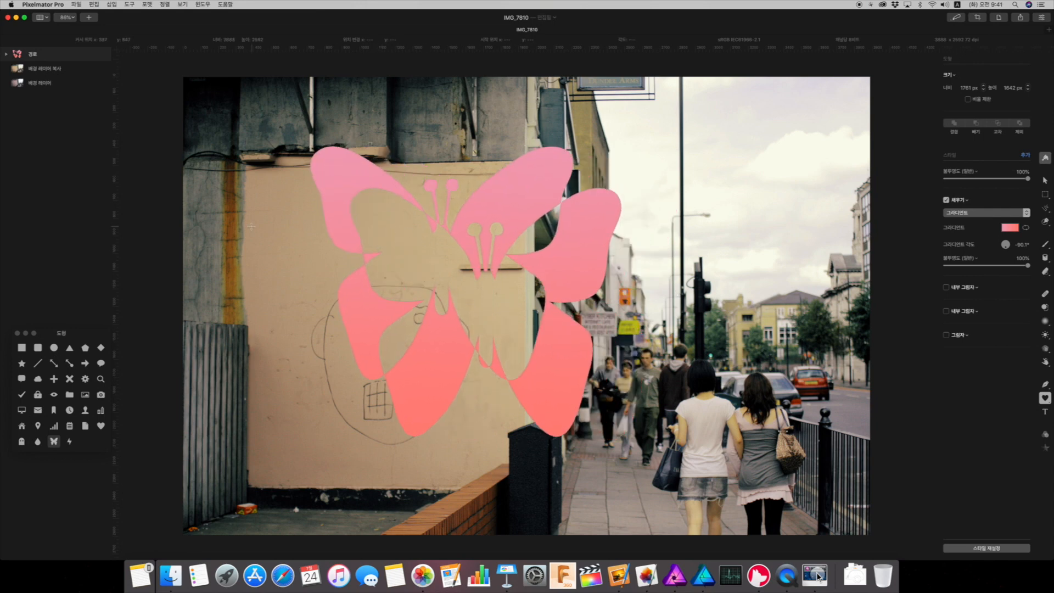
Switch to Pixelmator, hide the Background Layer copy, and show the butterfly Shape layer with the Shape tool active
left_click(618, 575)
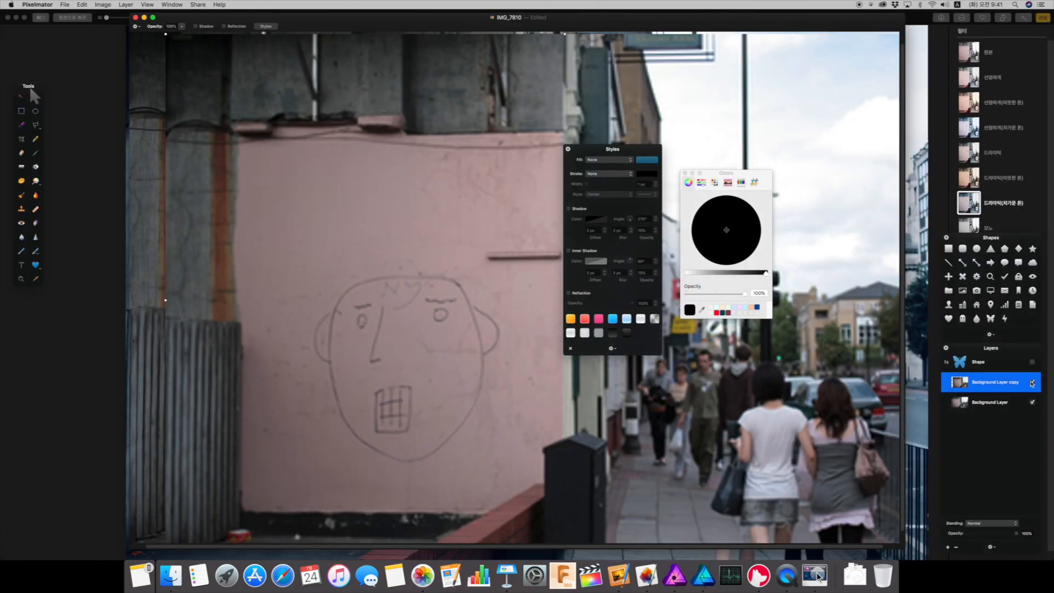
left_click(1034, 383)
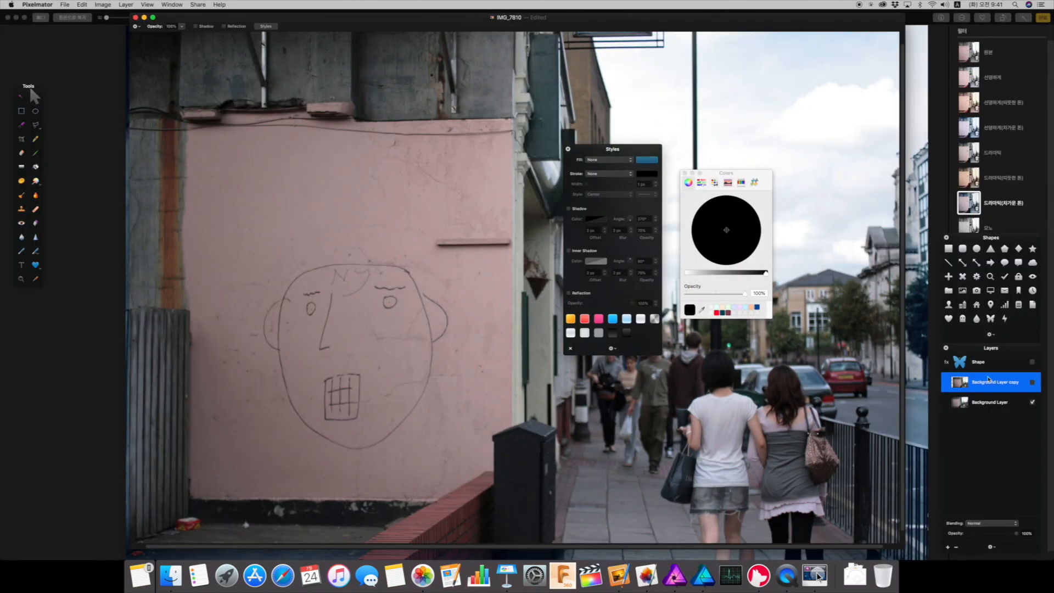
left_click(36, 266)
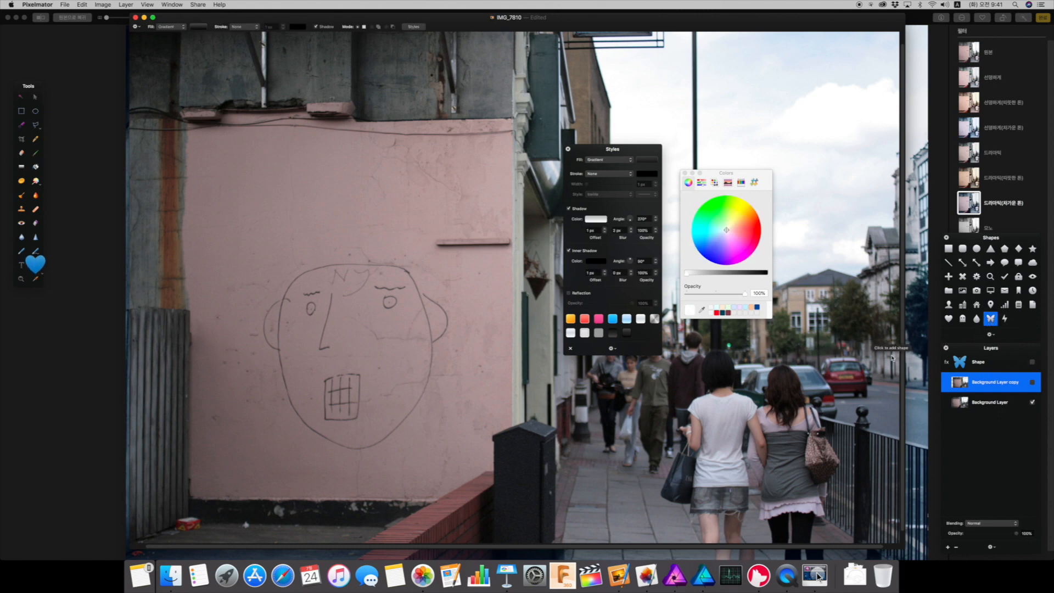
left_click(1032, 362)
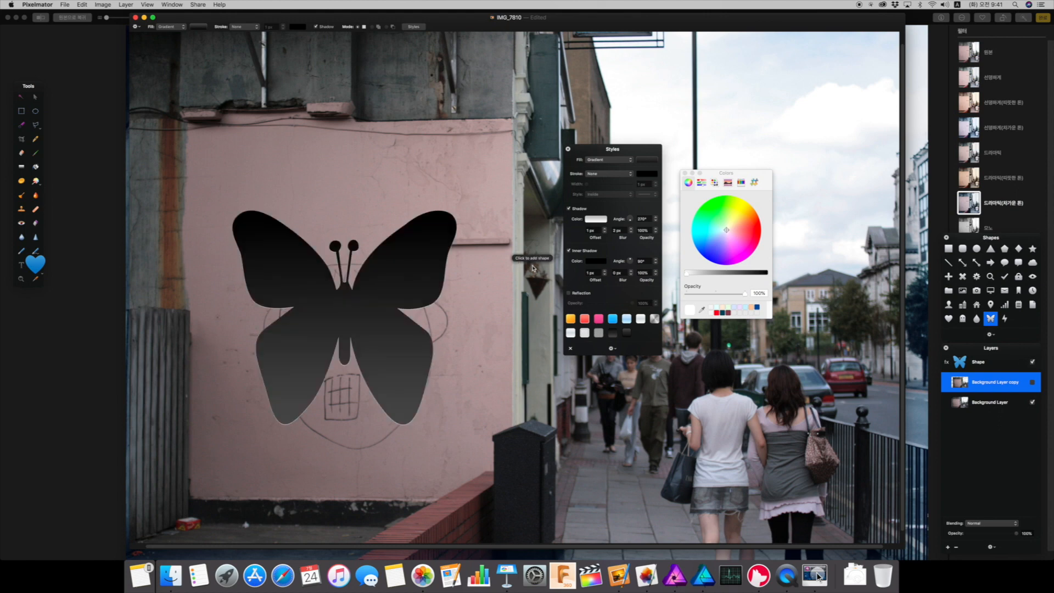
left_click_drag(37, 271, 62, 380)
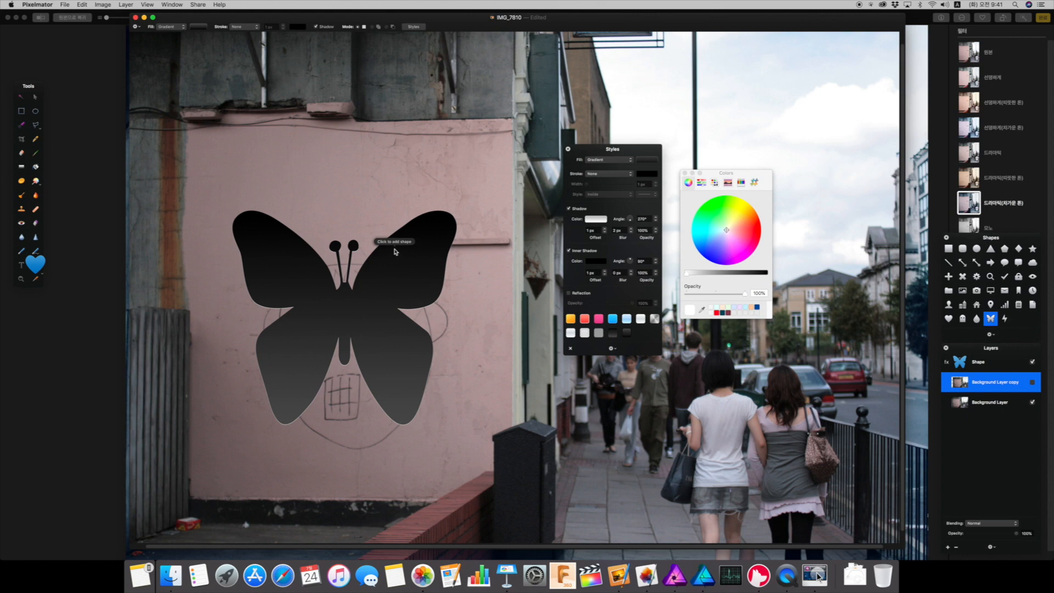
left_click(949, 319)
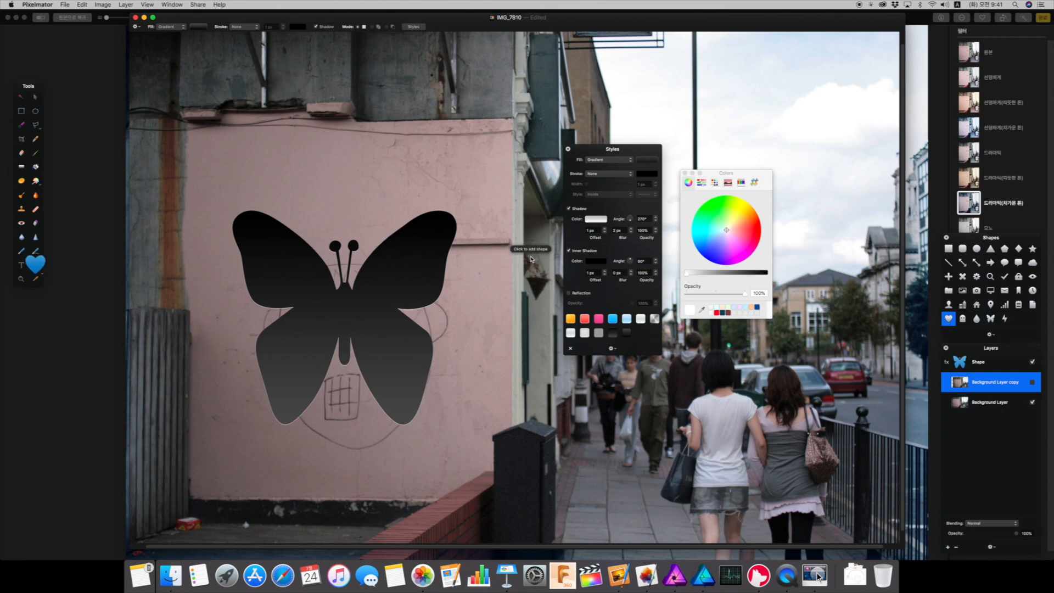
mouse_move(390, 251)
left_mouse_down()
mouse_move(543, 373)
mouse_move(580, 419)
left_mouse_up()
left_click_drag(477, 283, 438, 237)
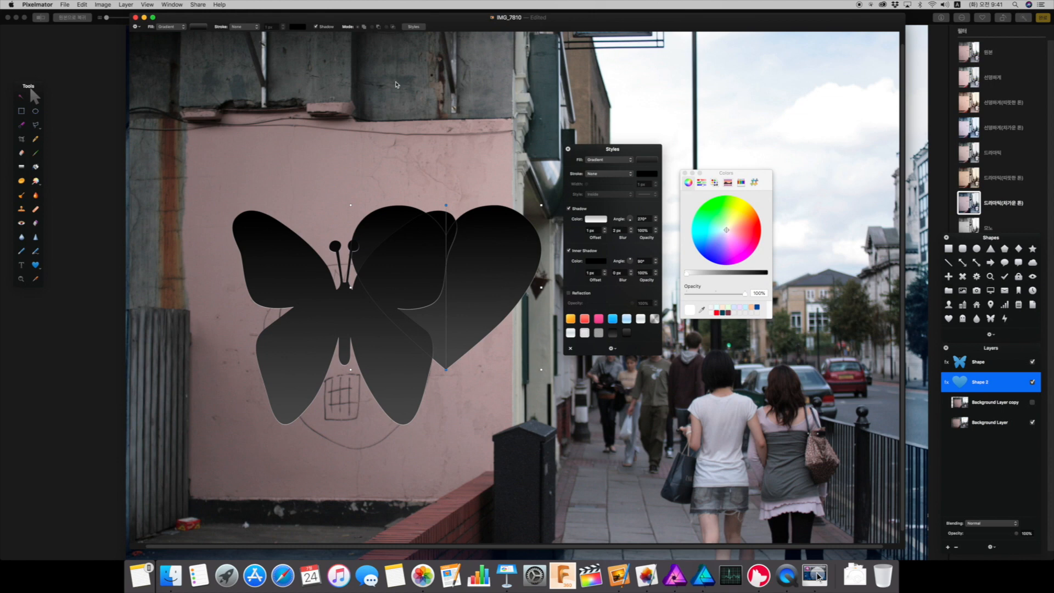
left_click_drag(459, 277, 452, 312)
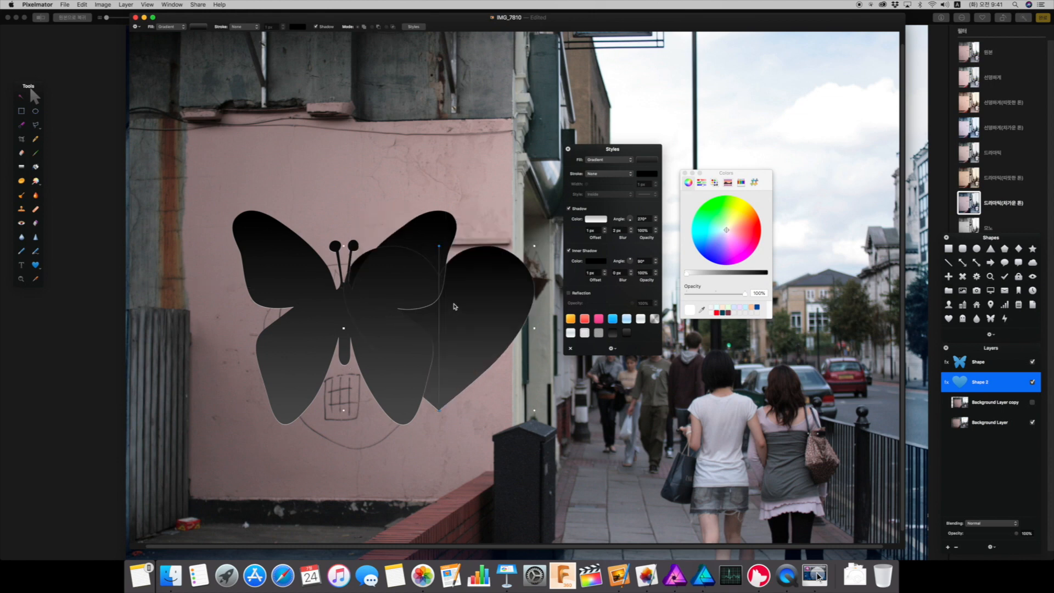
key("super+z")
key("super+z")
key("super+z")
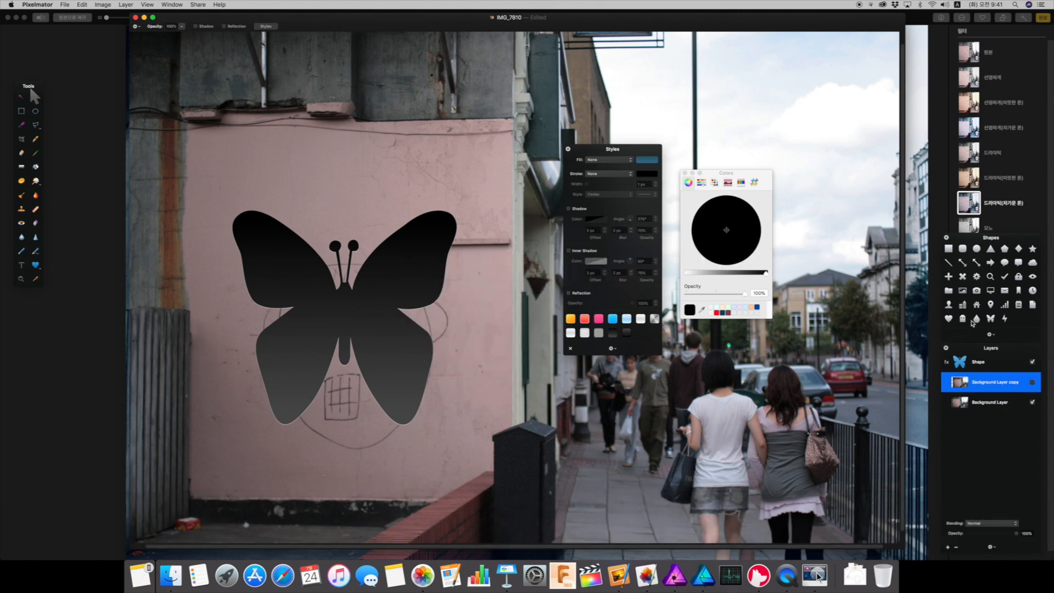
Subtract a small heart from the butterfly's right wing and reselect the Shape layer with the Shape tool
left_click(949, 318)
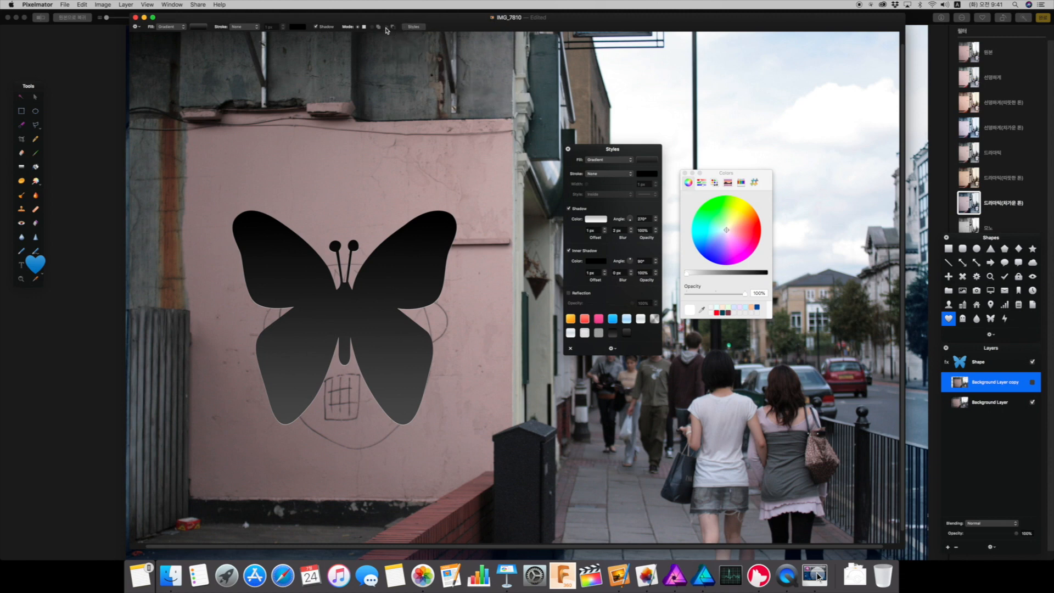
left_click(981, 363)
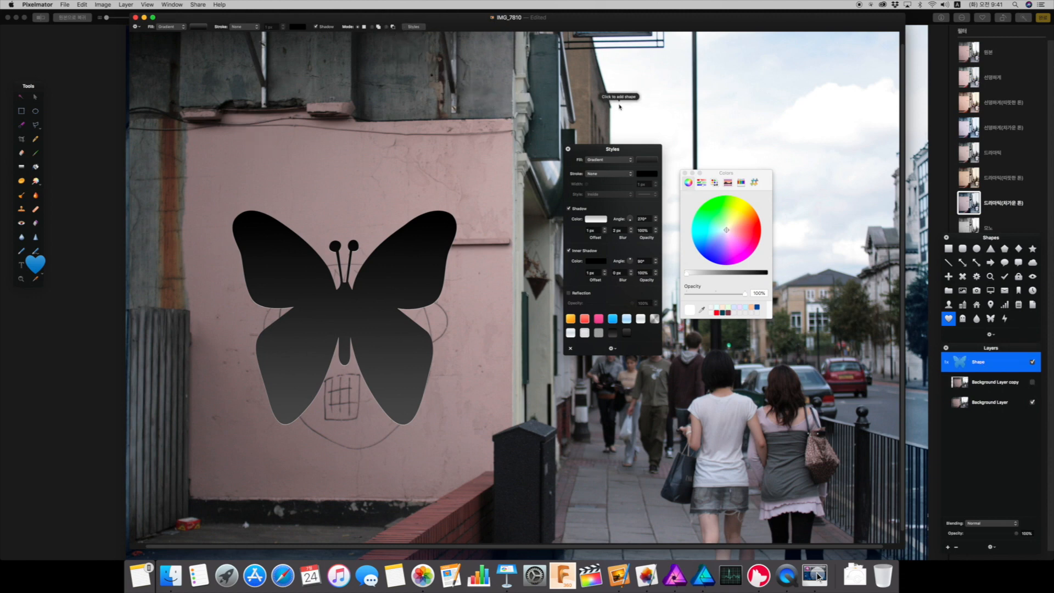
left_click(387, 28)
left_click_drag(401, 244, 495, 313)
key("v")
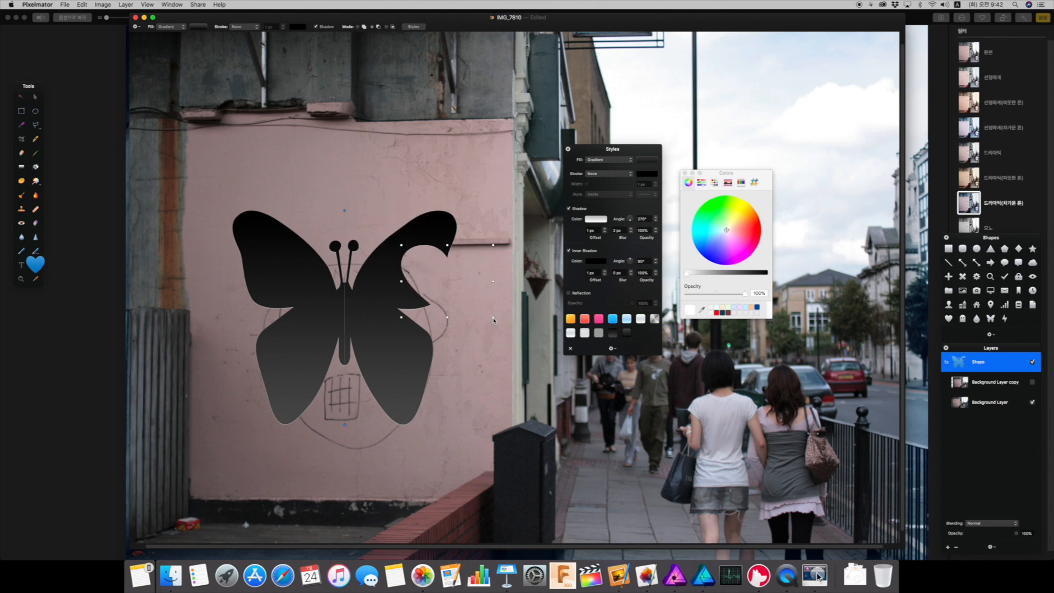
left_click(435, 258)
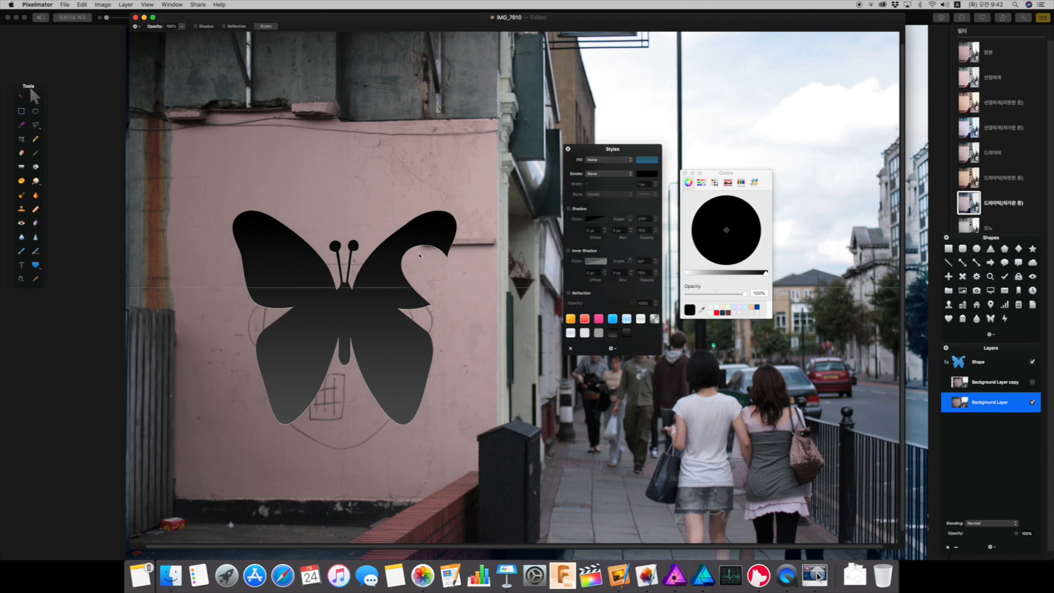
key("super+z")
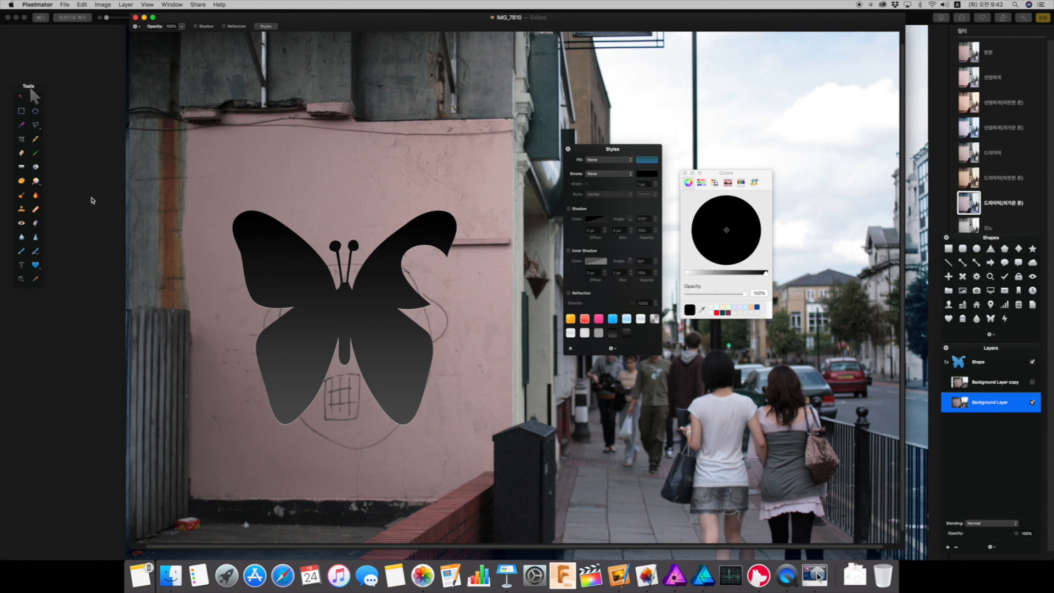
left_click(35, 265)
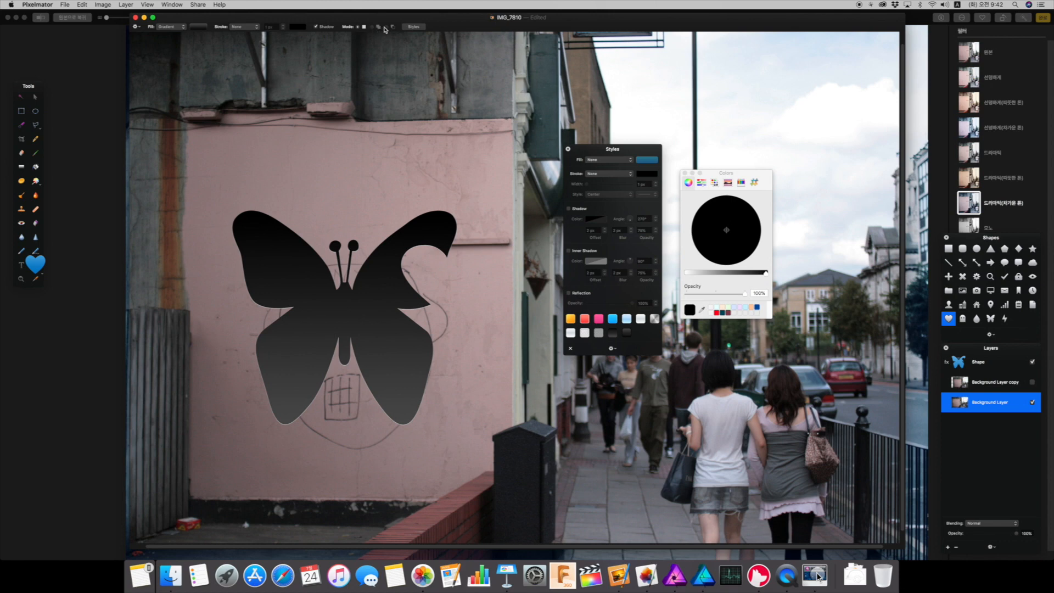
left_click(961, 365)
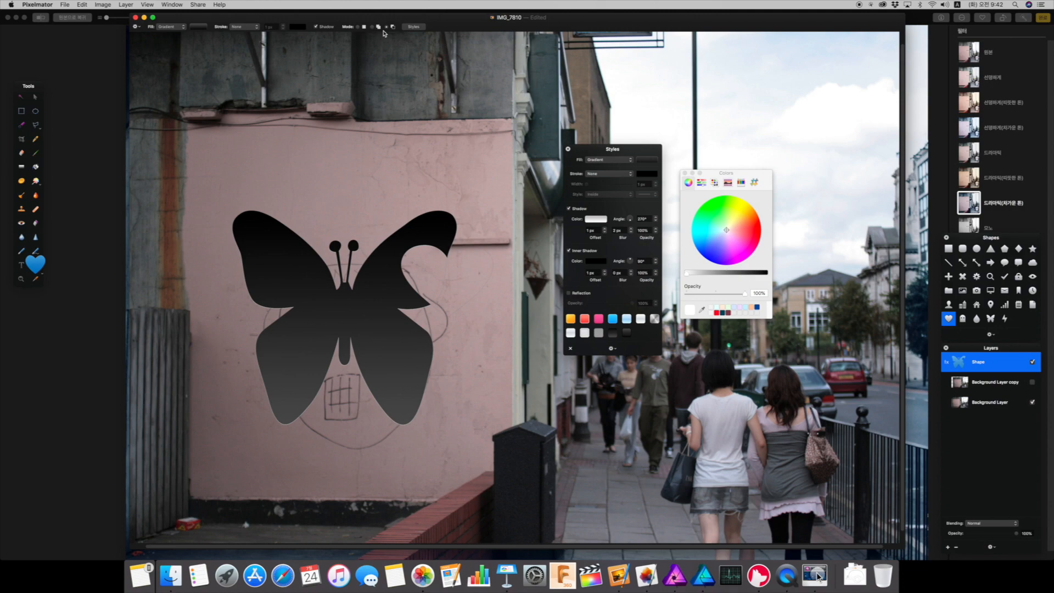
Switch to Affinity Designer and shift the Korean lettering logo group slightly upward
left_click(646, 577)
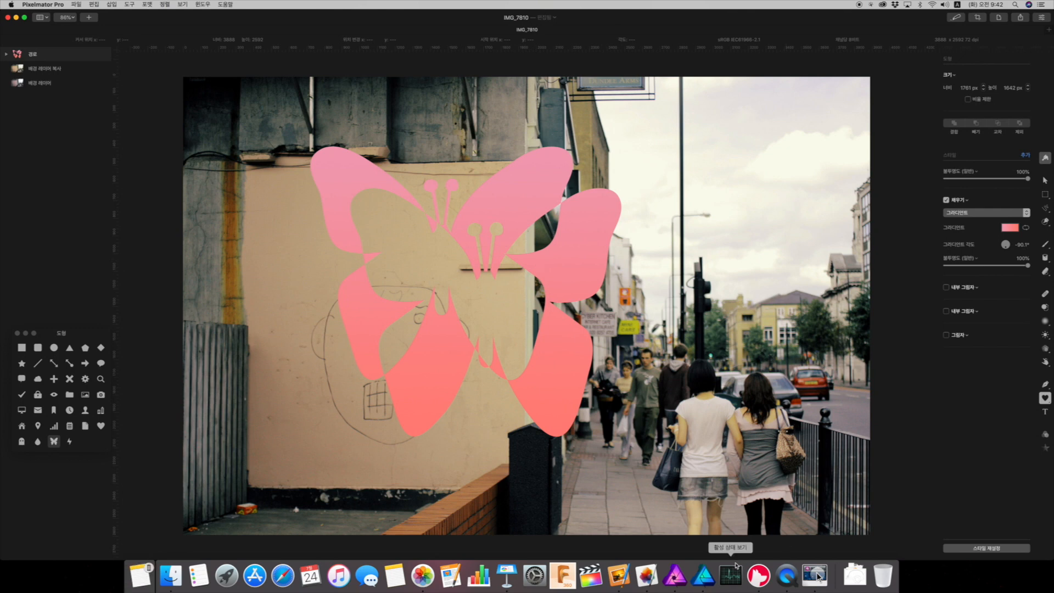
left_click(703, 575)
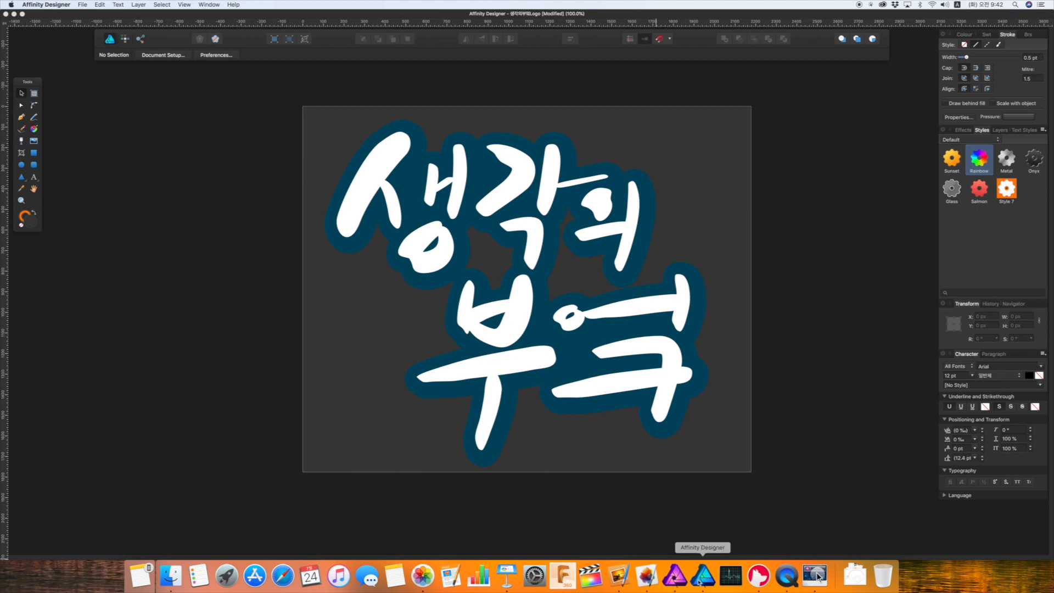
left_click(613, 247)
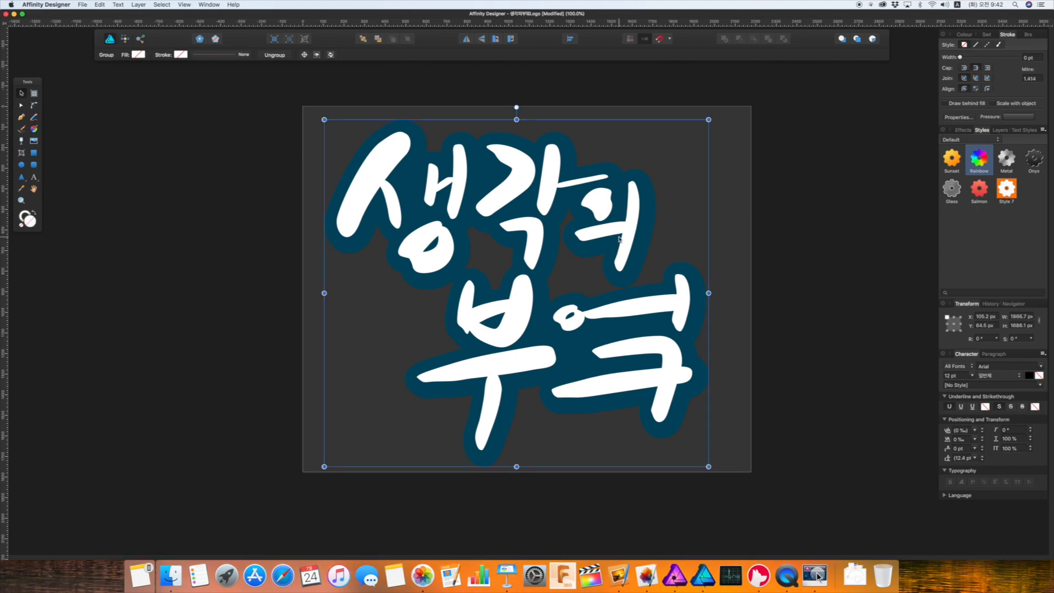
left_click_drag(622, 236, 615, 242)
Isolate the original brush lettering on the Background layer and show the logo group over it
left_click(1000, 130)
left_click(1035, 206, "alt")
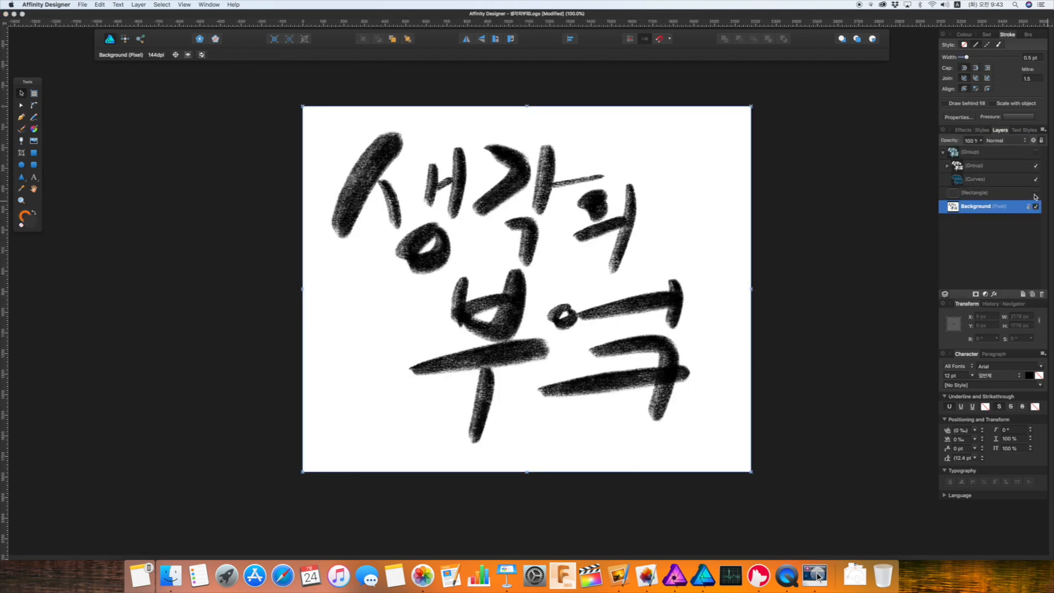
left_click(1035, 152)
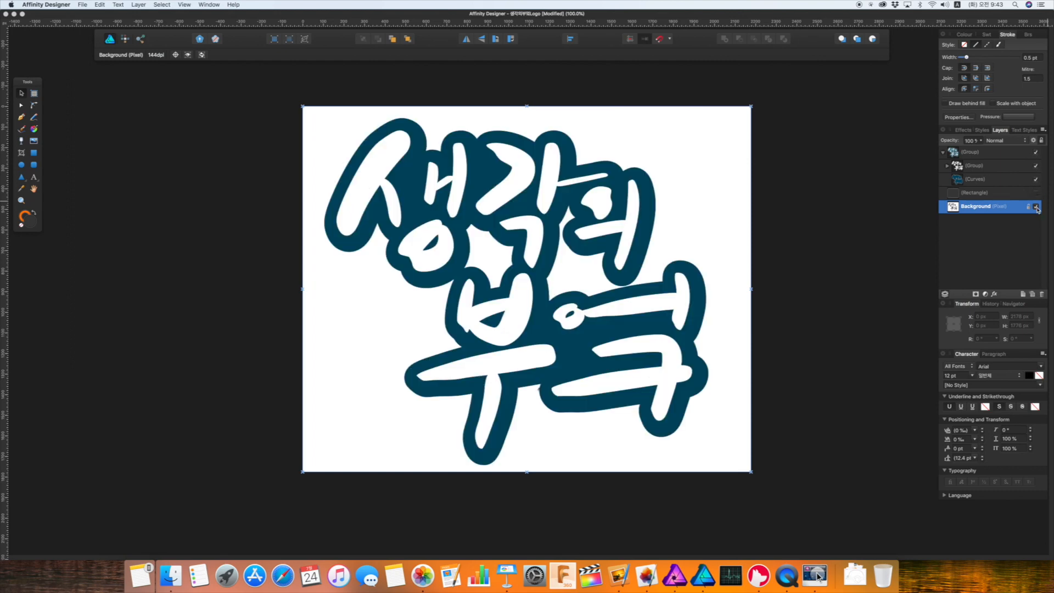
Copy the whole logo group and paste it into the street photo in Pixelmator Pro
left_click(631, 193)
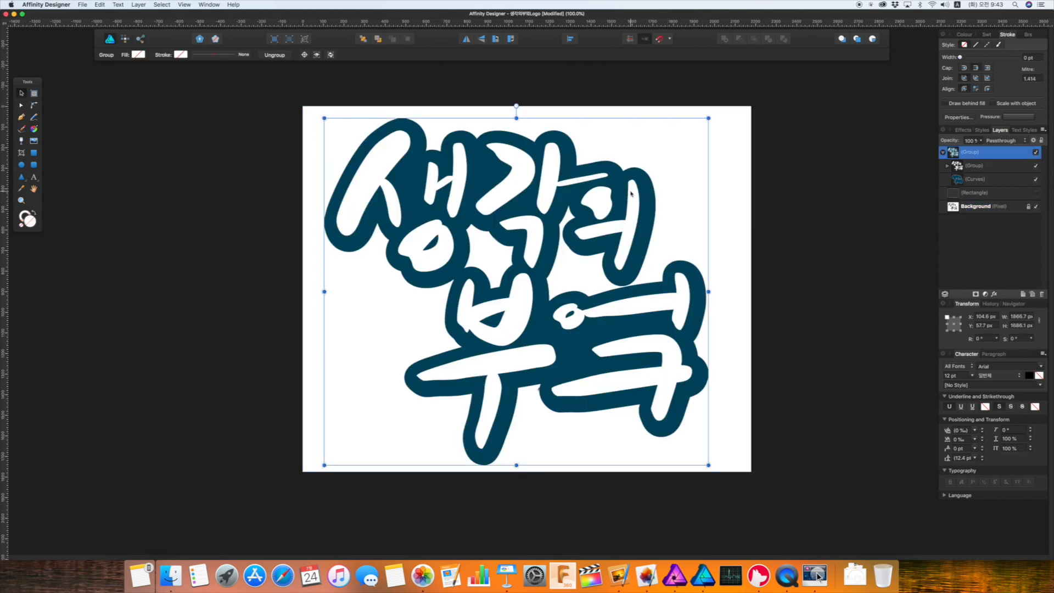
key("super+c")
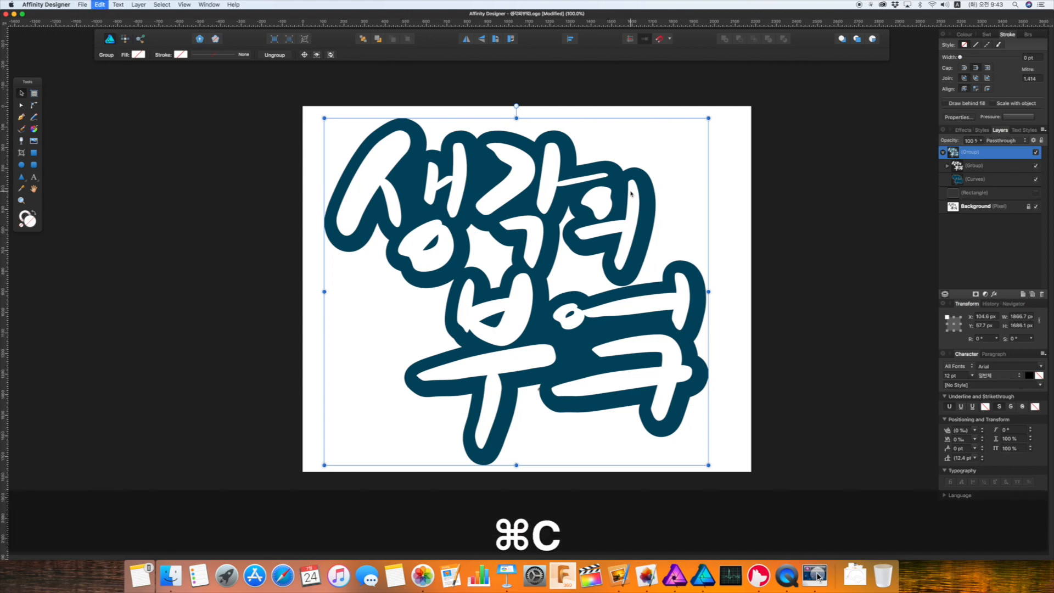
left_click(648, 580)
key("super+v")
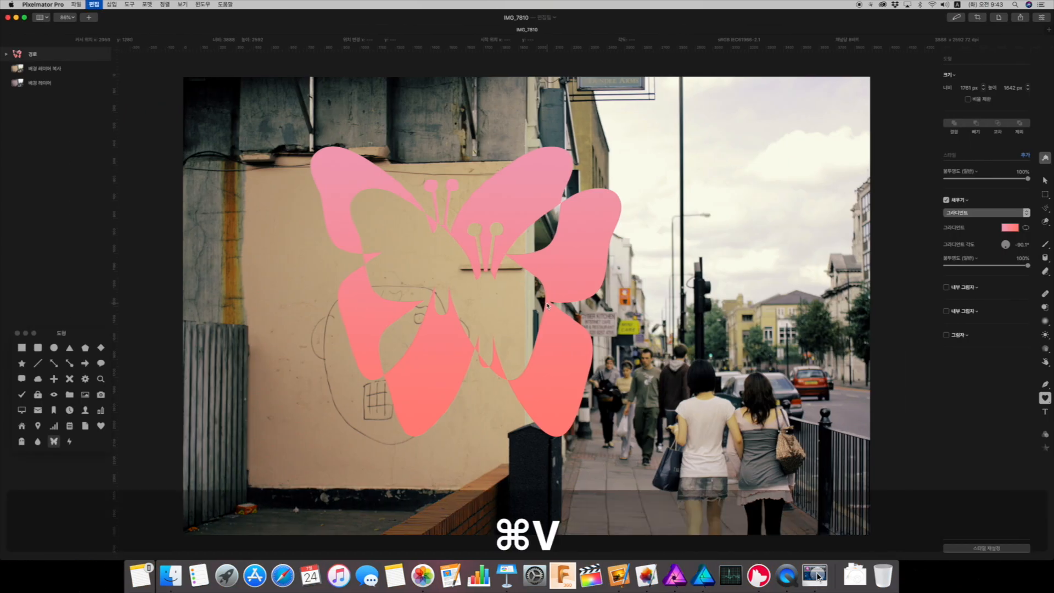
left_click(531, 235)
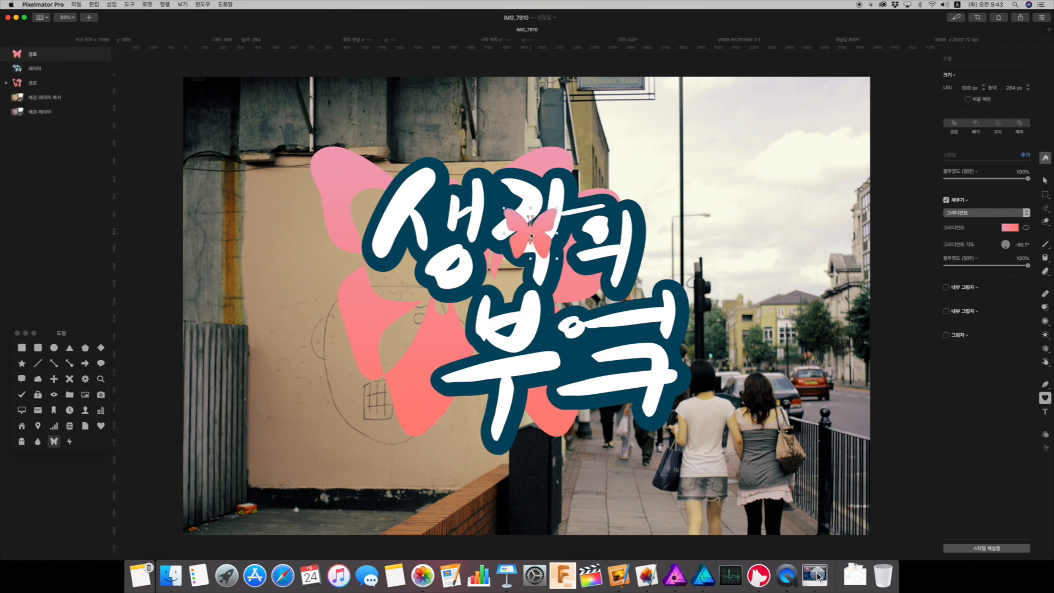
key("super+z")
Move the pasted logo slightly down and left and enlarge it proportionally to about 2368 × 2139 px
key("v")
mouse_move(531, 235)
left_mouse_down()
mouse_move(615, 228)
mouse_move(507, 236)
mouse_move(519, 251)
left_mouse_up()
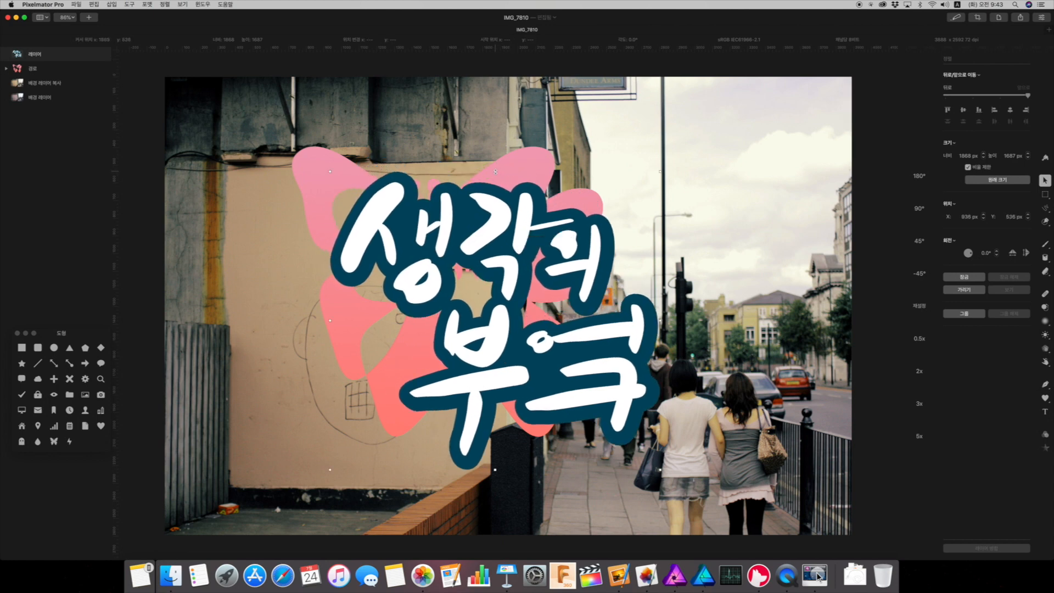
mouse_move(495, 171)
left_mouse_down()
mouse_move(494, 264)
mouse_move(464, 85)
mouse_move(490, 216)
mouse_move(486, 132)
mouse_move(494, 159)
left_mouse_up()
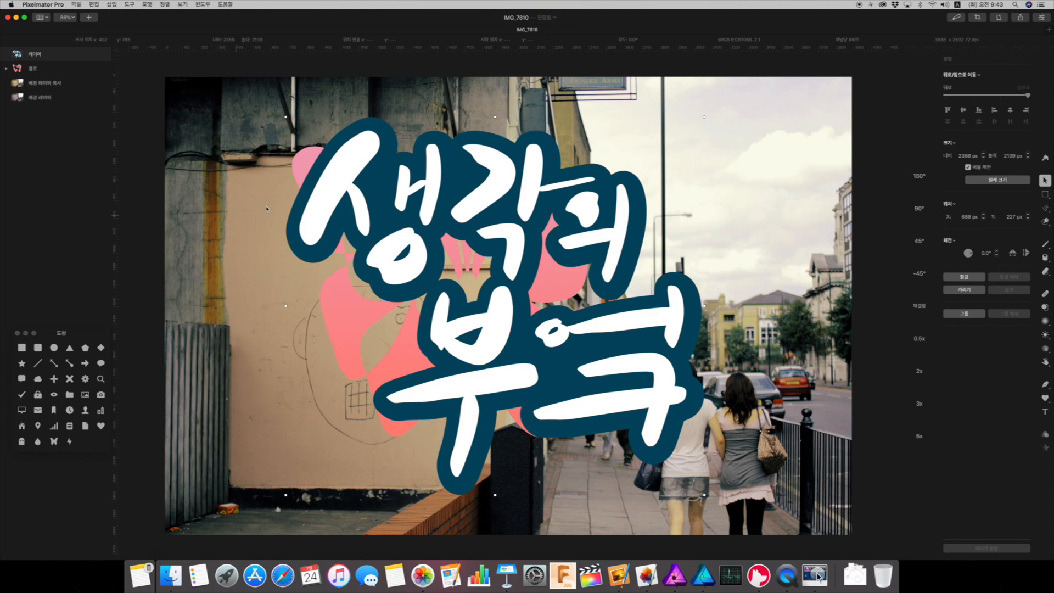
Select the logo lettering with the Quick Selection tool and switch to Affinity Photo
left_click(1044, 221)
mouse_move(514, 196)
left_mouse_down()
mouse_move(519, 209)
mouse_move(483, 217)
mouse_move(497, 195)
left_mouse_up()
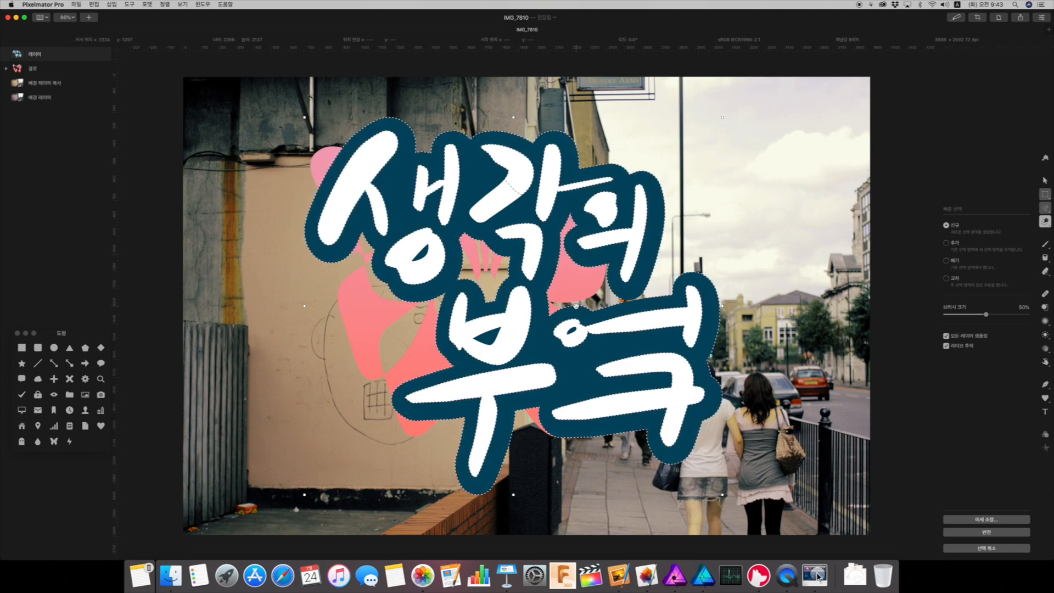
left_click(680, 580)
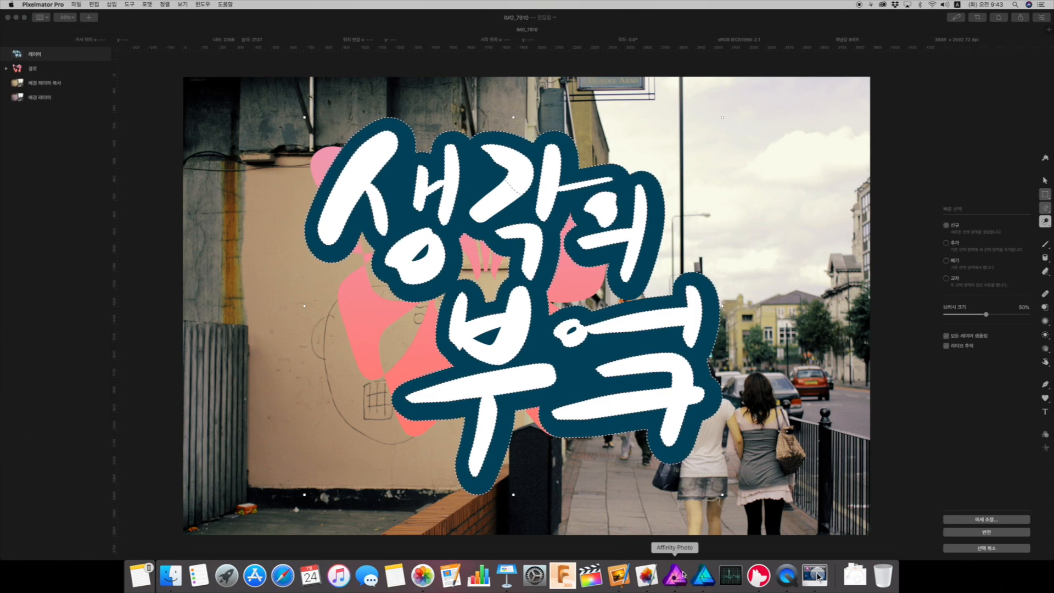
Paste the copied logo group into the street photo and move it to the middle of the picture
key("super+v")
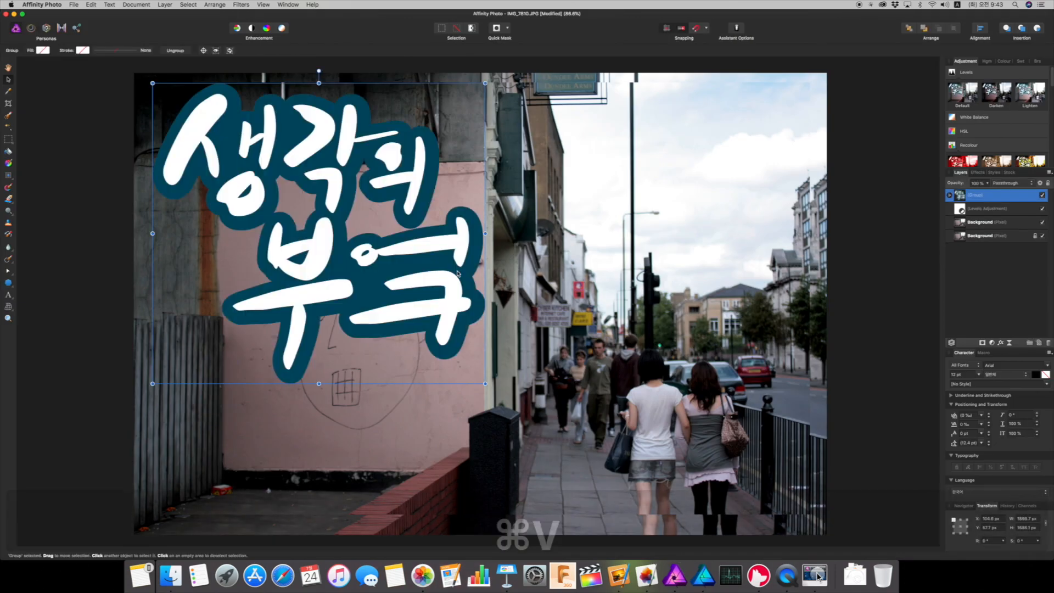
left_click_drag(348, 163, 462, 203)
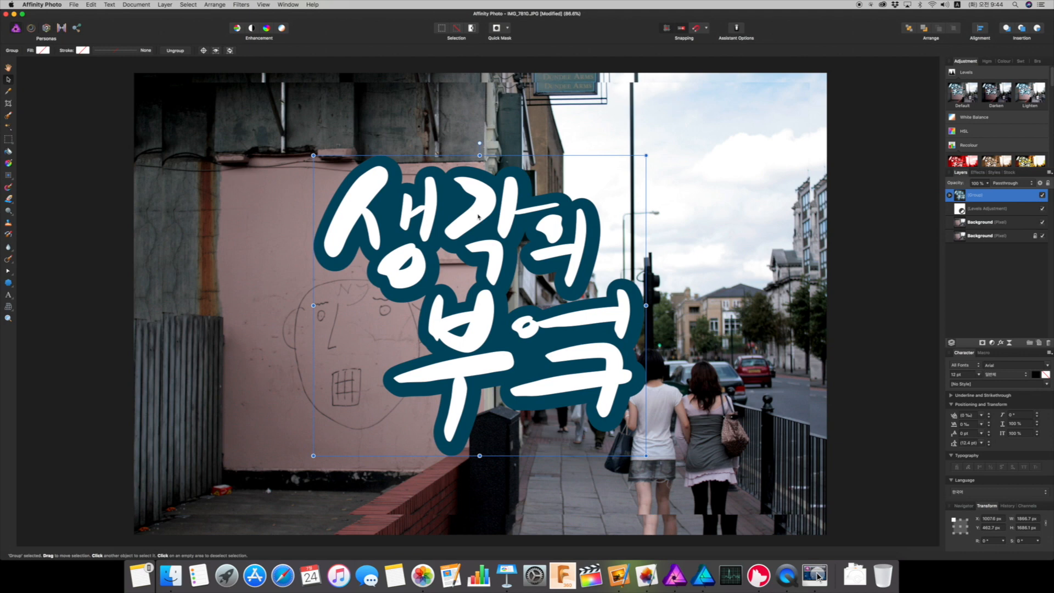
Select the logo's dark blue outline curves inside the group and recolour their fill to pinkish red
double_click(462, 202)
double_click(462, 203)
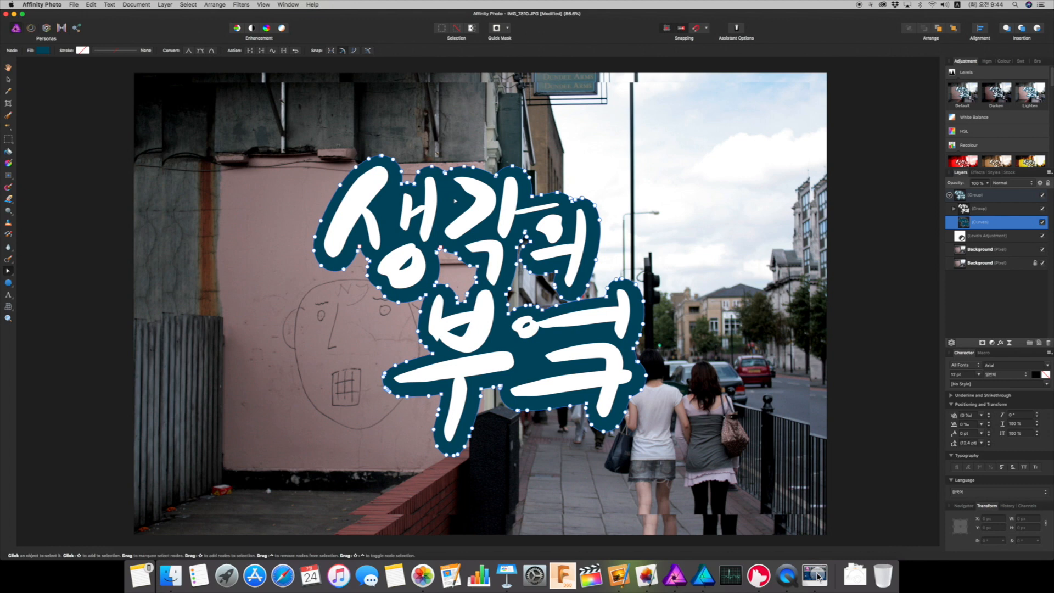
left_click(448, 163)
left_click(450, 189)
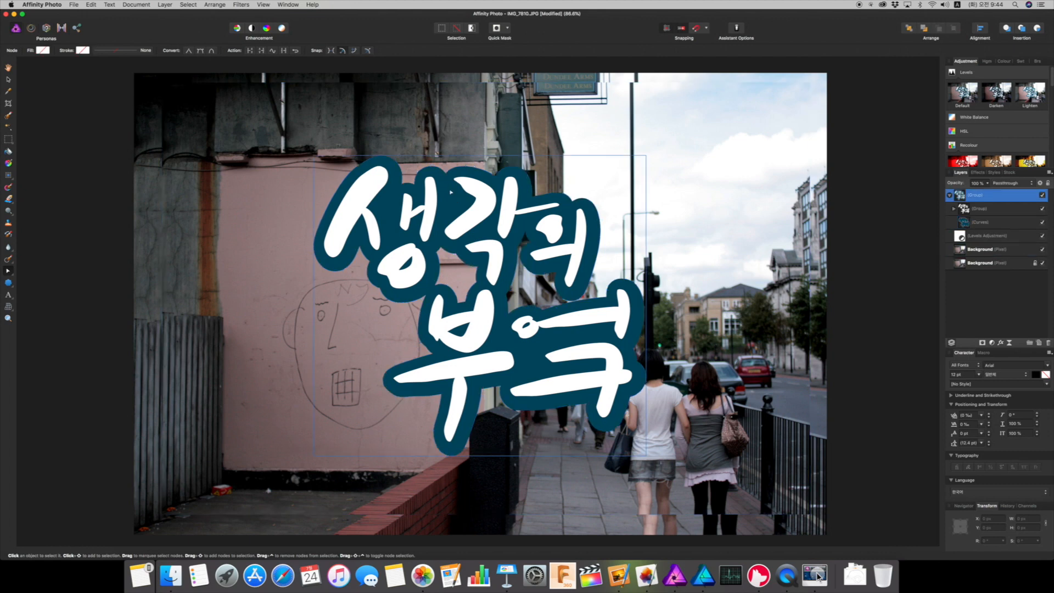
left_click(451, 192)
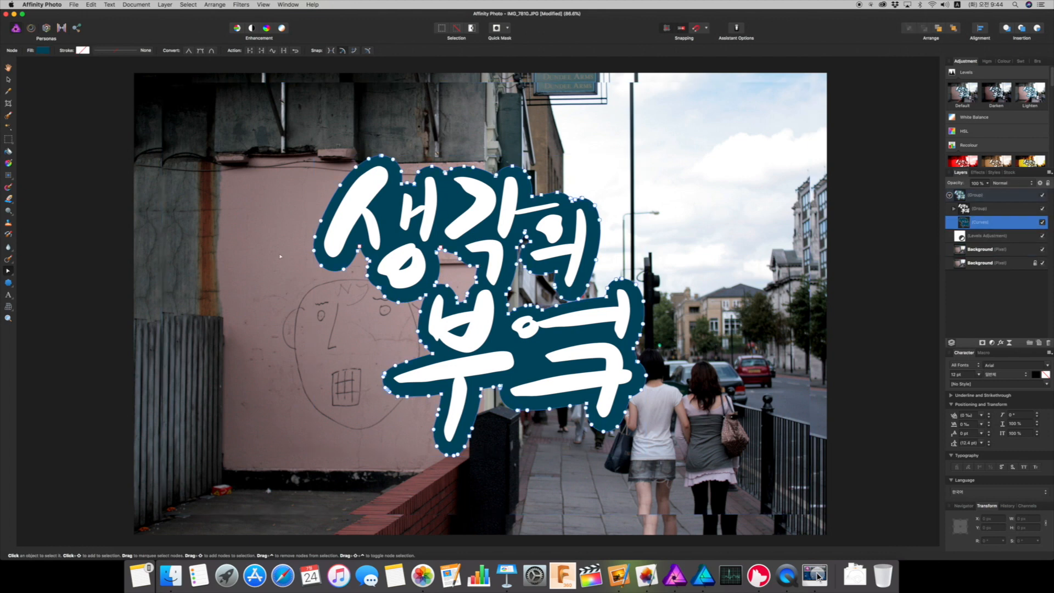
left_click(1003, 62)
left_click_drag(955, 92, 1027, 92)
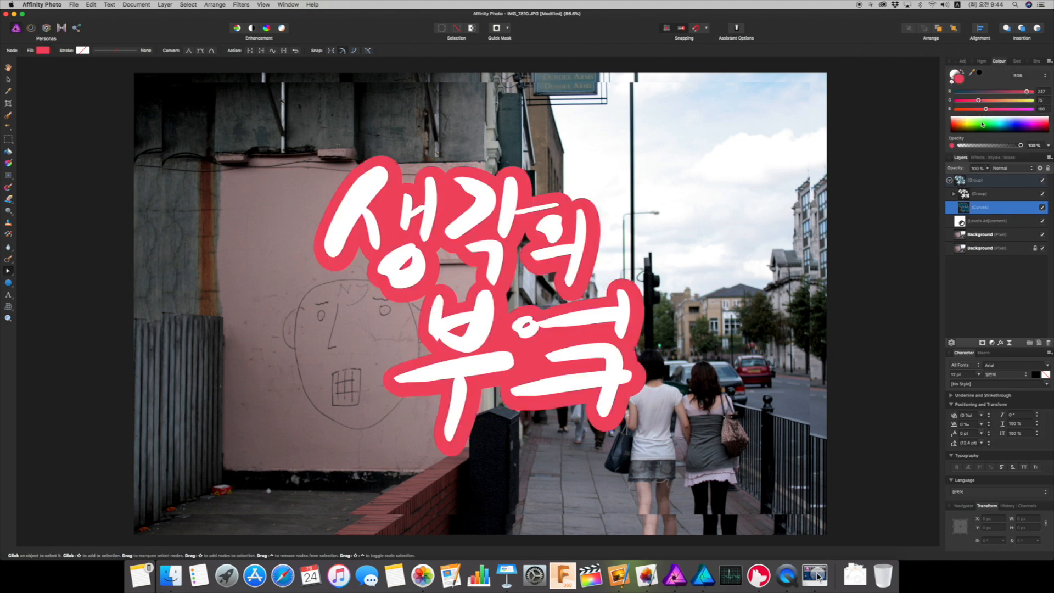
left_click(661, 230)
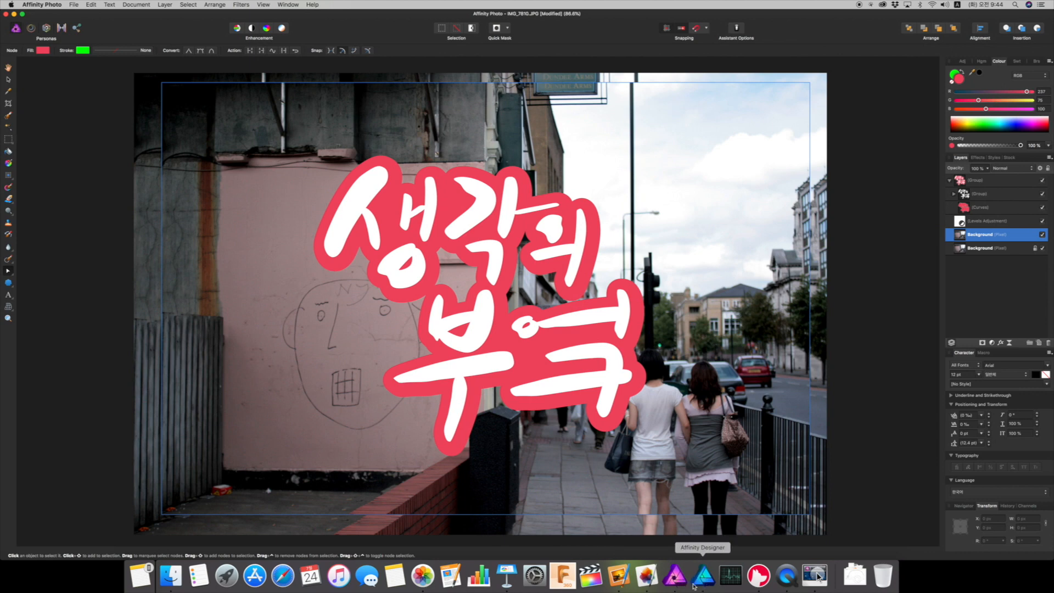
Switch to Pixelmator Pro and draw a closed five-point Pen shape, about 455 × 496 px, in the sky
left_click(646, 575)
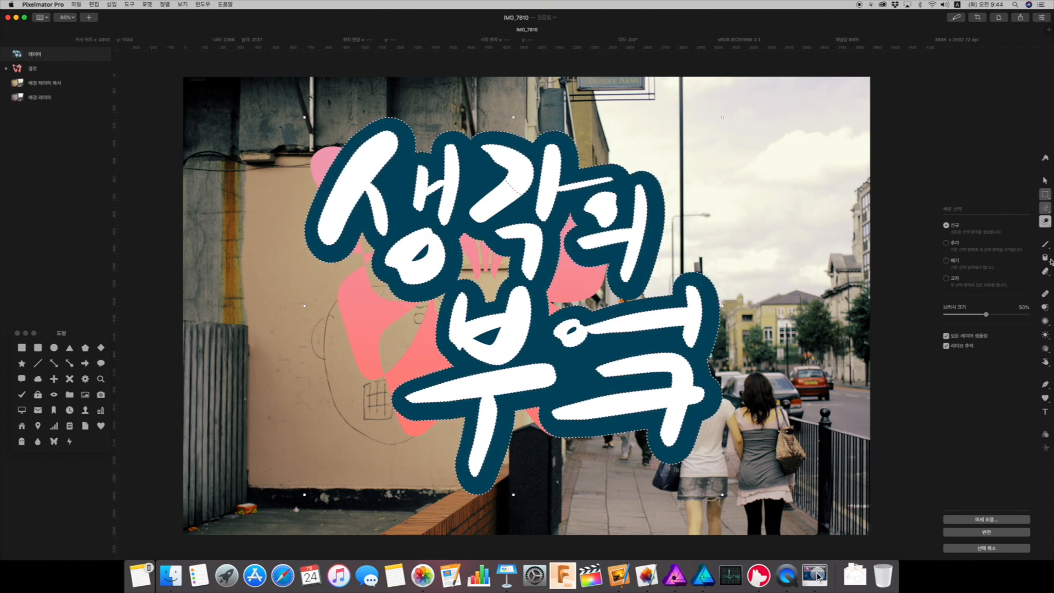
left_click(1045, 387)
left_click(711, 204)
left_click(713, 241)
left_click(790, 247)
left_click(774, 162)
left_click(747, 203)
left_click(711, 203)
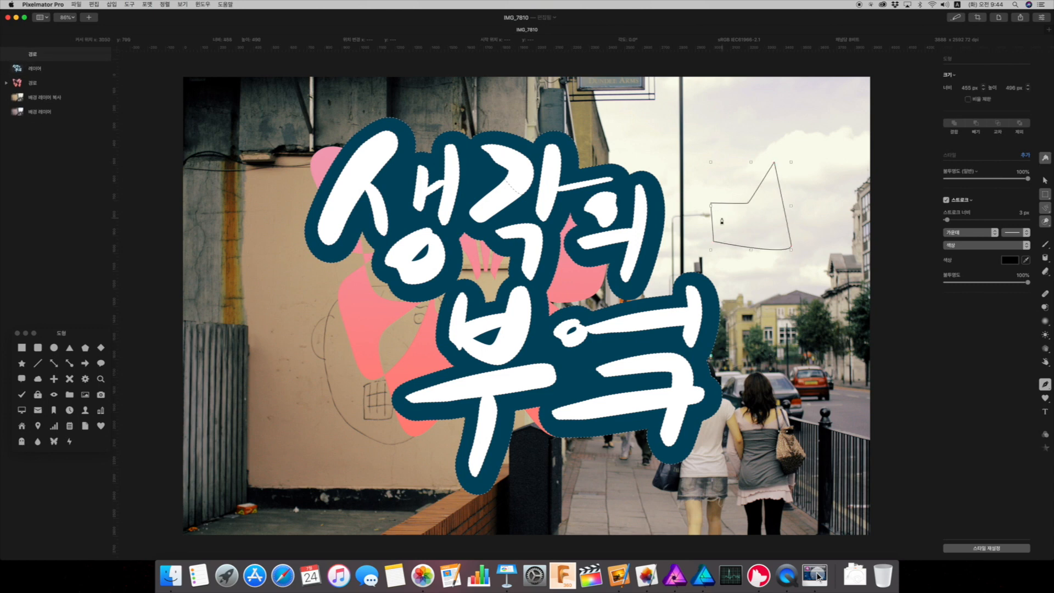
Add a fill to the pen-drawn shape and set its colour to red
left_click(1044, 181)
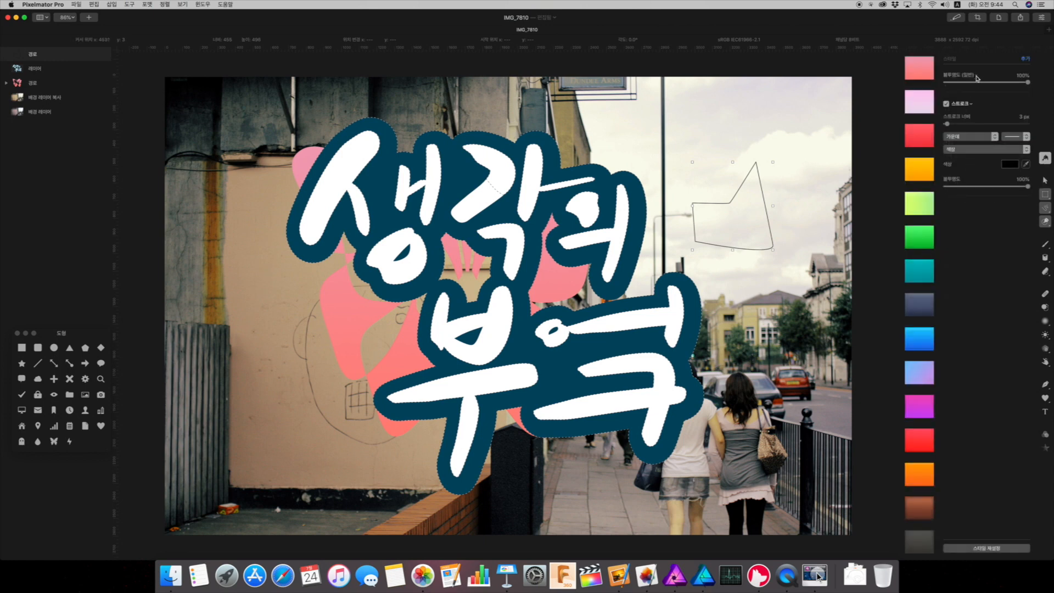
left_click(1026, 60)
left_click(1017, 67)
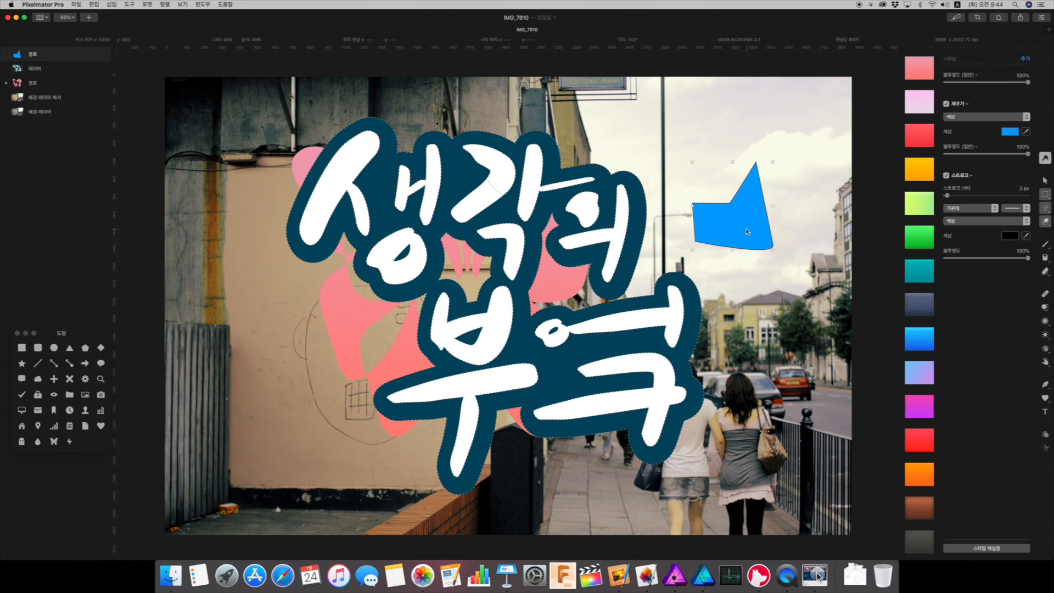
left_click(1014, 132)
left_click(182, 359)
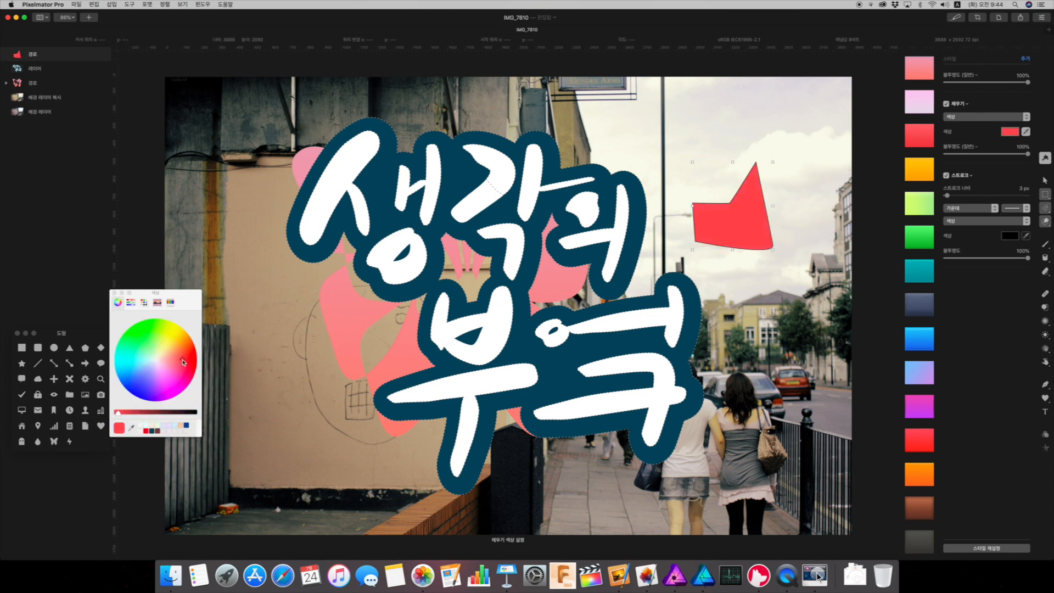
Clear the lettering selection and move the red shape left and slightly up against the lamp post
key("a")
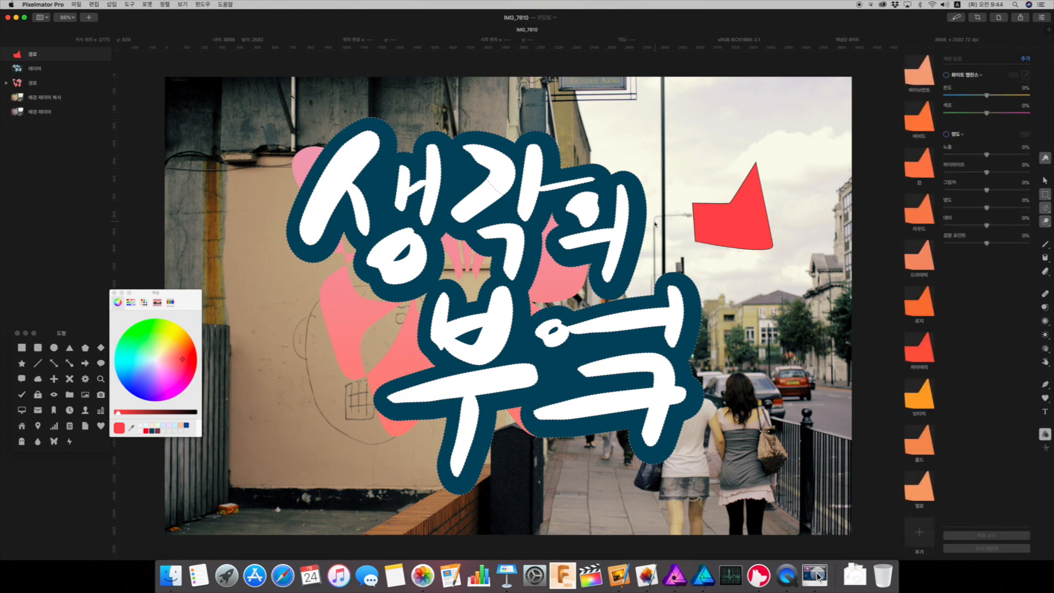
key("super+d")
left_click(1045, 180)
left_click_drag(736, 212, 688, 201)
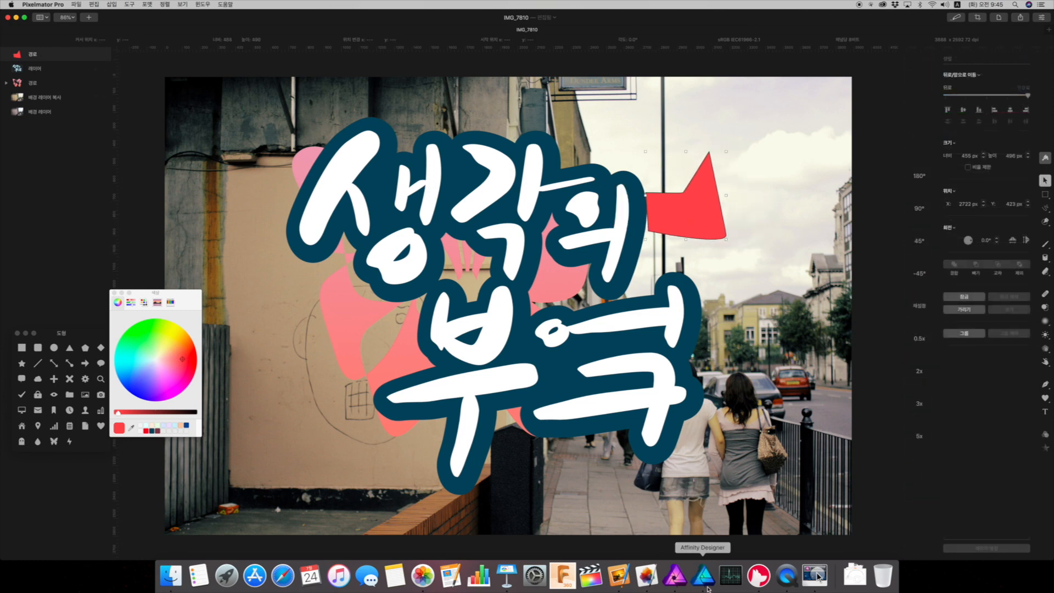
left_click_drag(673, 228, 694, 198)
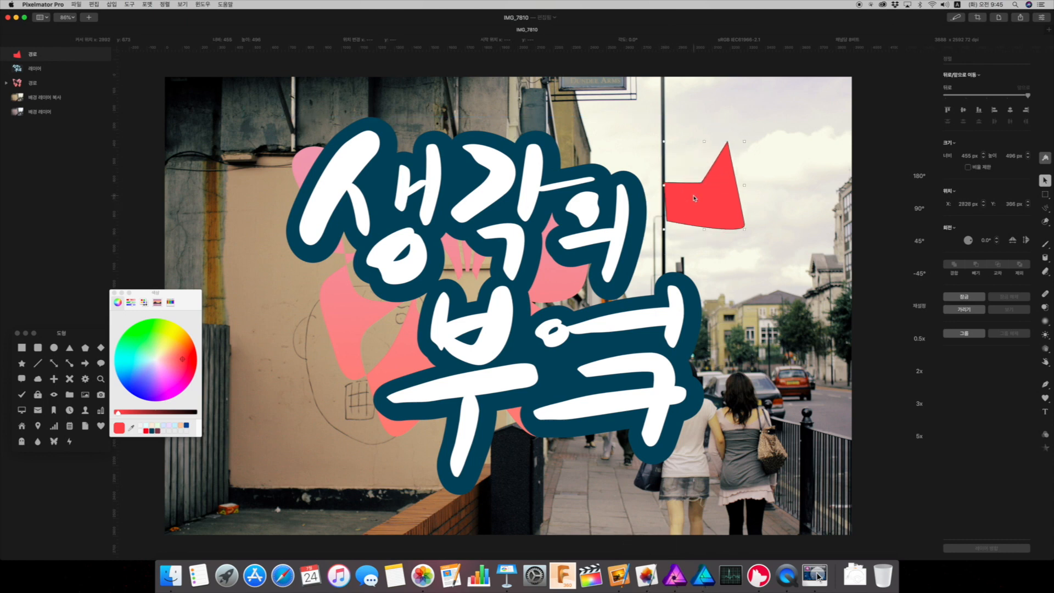
Copy the red shape, paste it onto the blank Keynote slide and move it down and left
key("super+c")
left_click(506, 574)
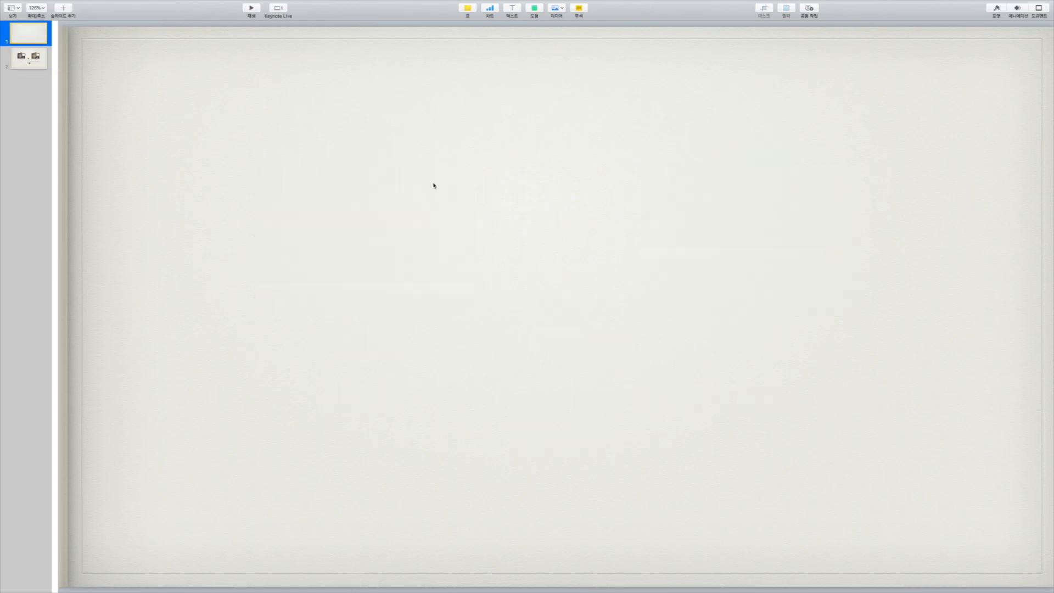
key("super+v")
left_click_drag(675, 175, 527, 236)
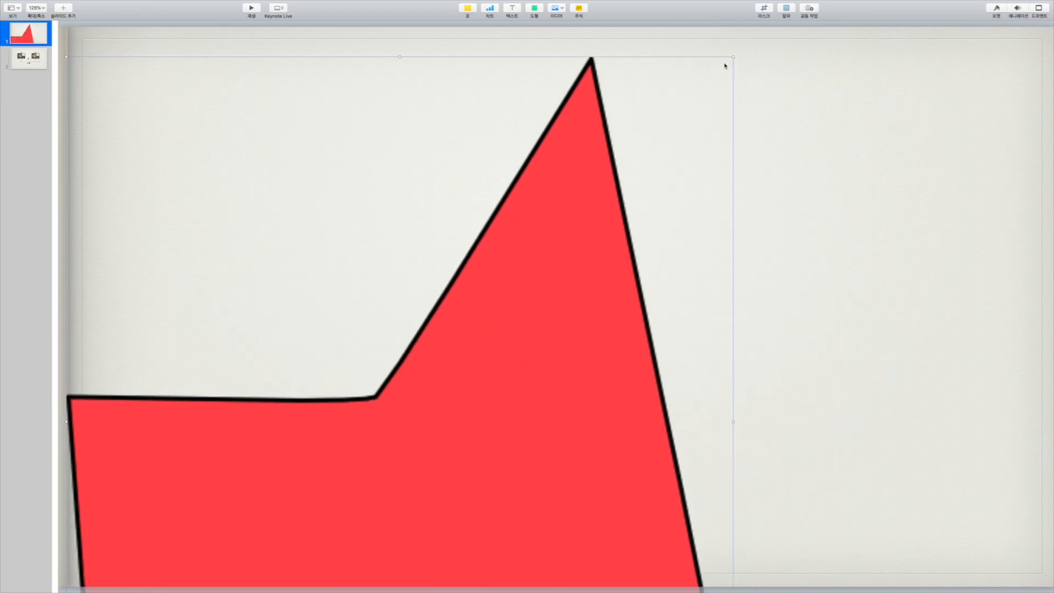
Shrink the pasted red shape, show its image file information and move it to the middle of the slide
left_click_drag(732, 56, 543, 266)
left_click_drag(481, 316, 541, 258)
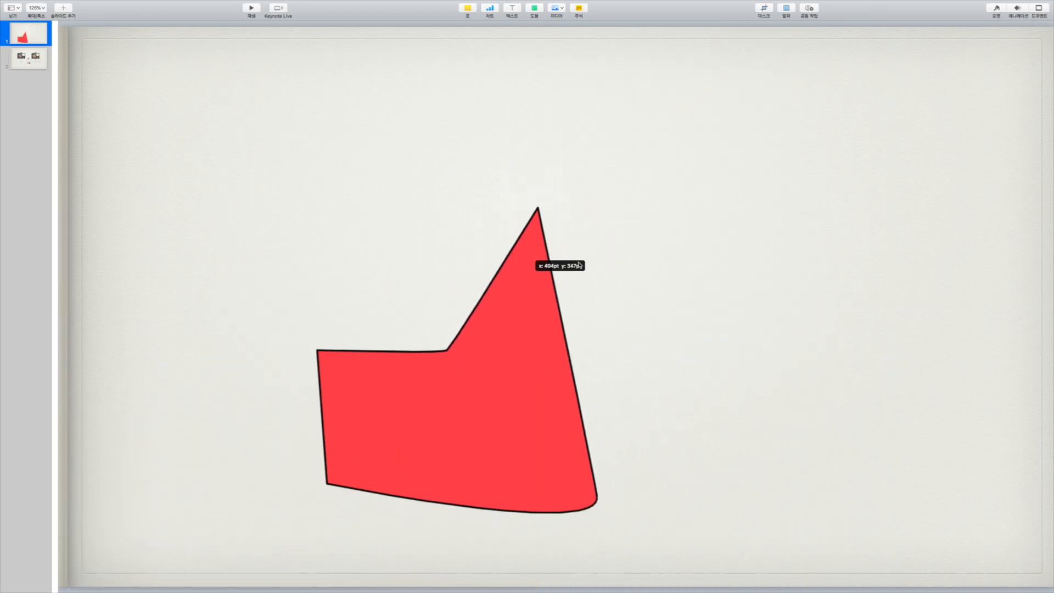
left_click(996, 9)
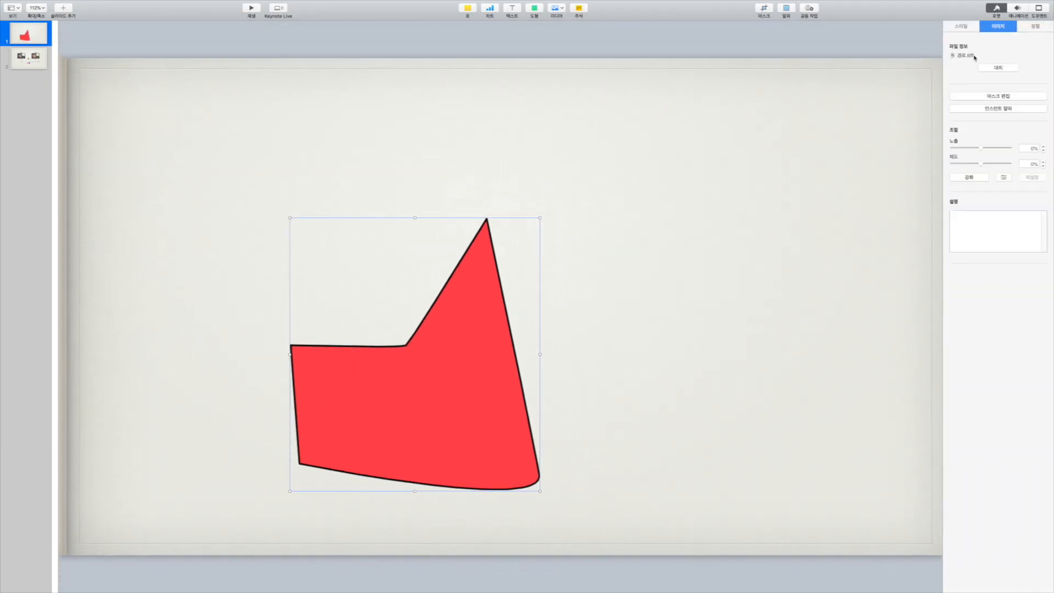
left_click_drag(475, 333, 530, 305)
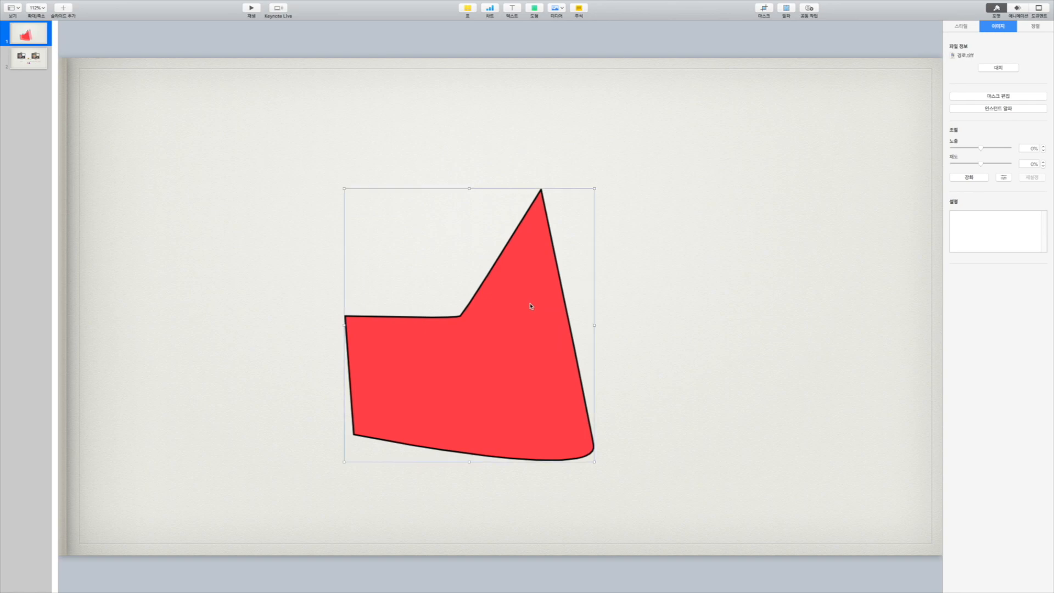
Switch to Affinity Designer, copy the logo group at its original position and paste it onto the Keynote slide
key("ctrl+Up")
left_click(658, 38)
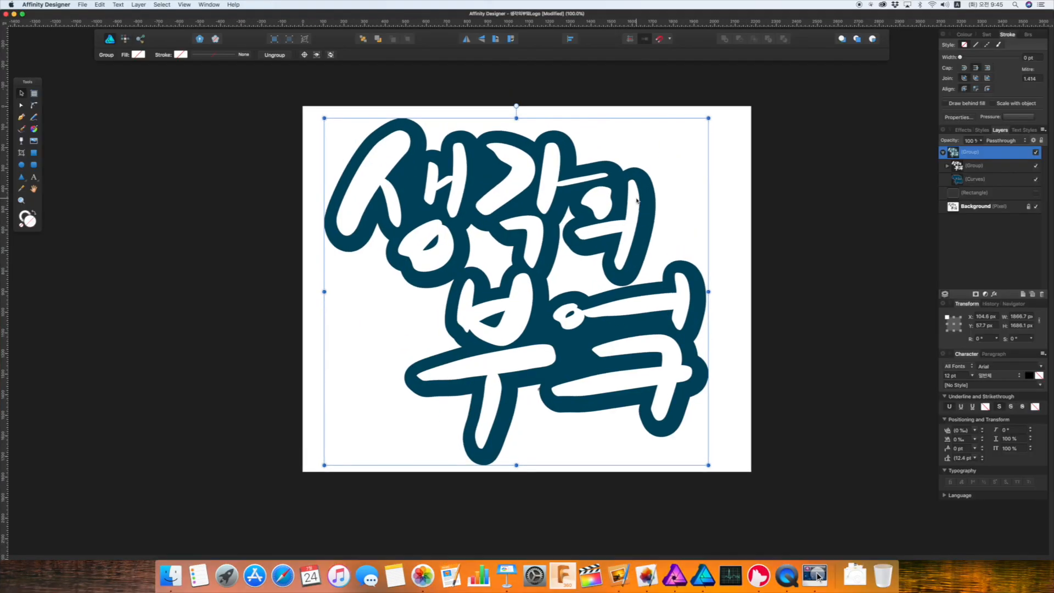
mouse_move(637, 201)
left_mouse_down()
mouse_move(656, 180)
mouse_move(619, 191)
mouse_move(624, 209)
left_mouse_up()
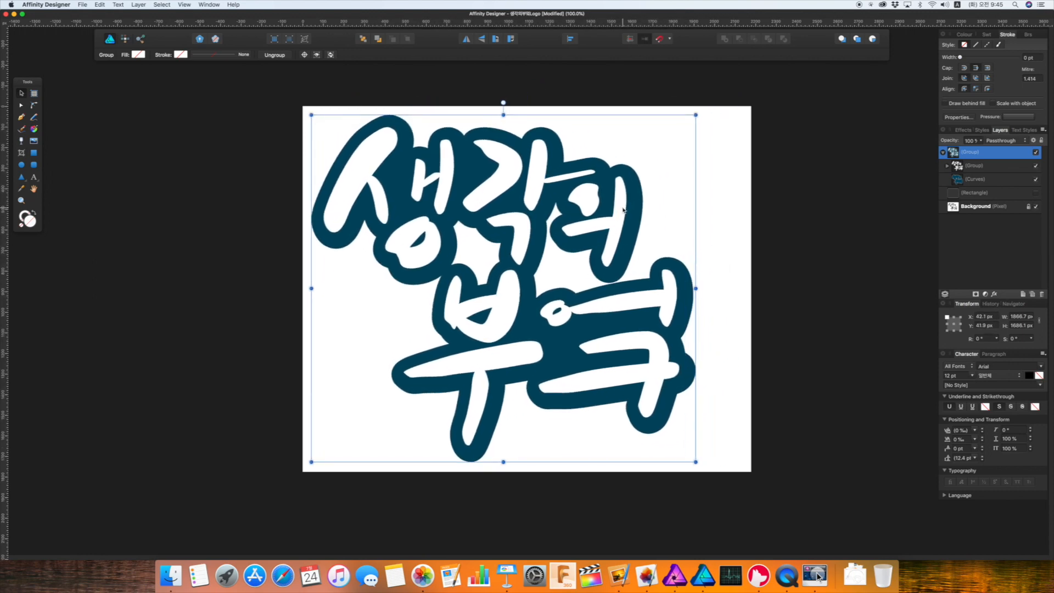
key("super+z")
key("super+c")
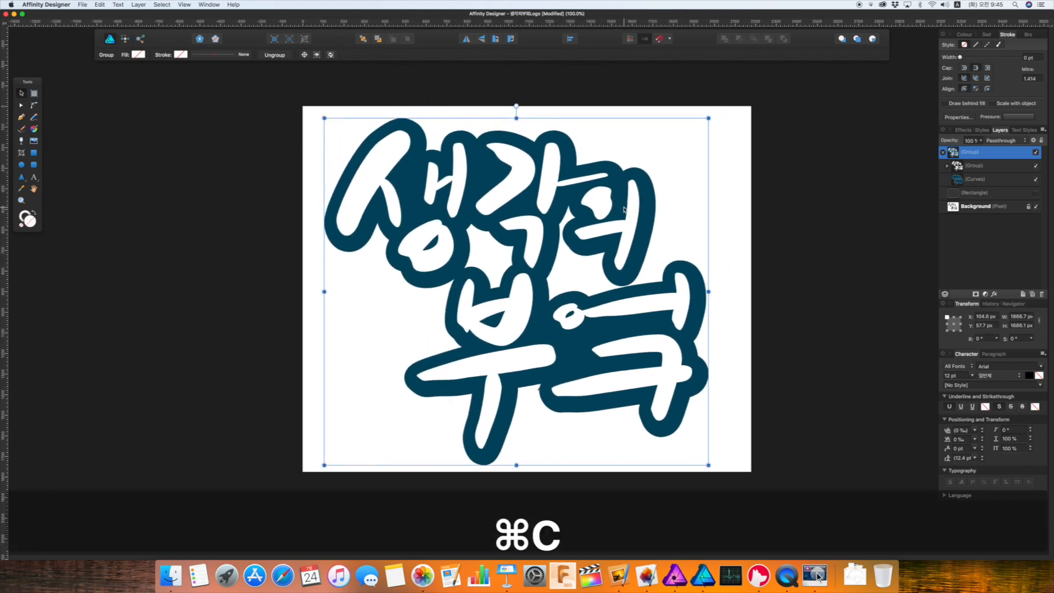
left_click(506, 575)
key("super+v")
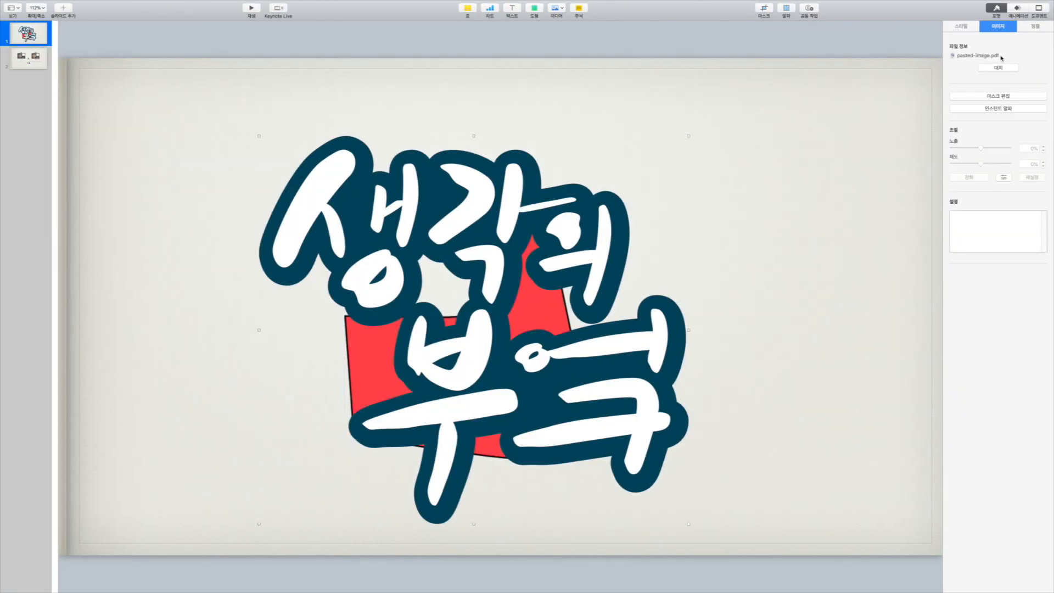
Try enlarging the pasted logo beyond the slide and moving it around, and undo these changes
left_click_drag(689, 136, 938, 1)
left_click_drag(718, 216, 559, 379)
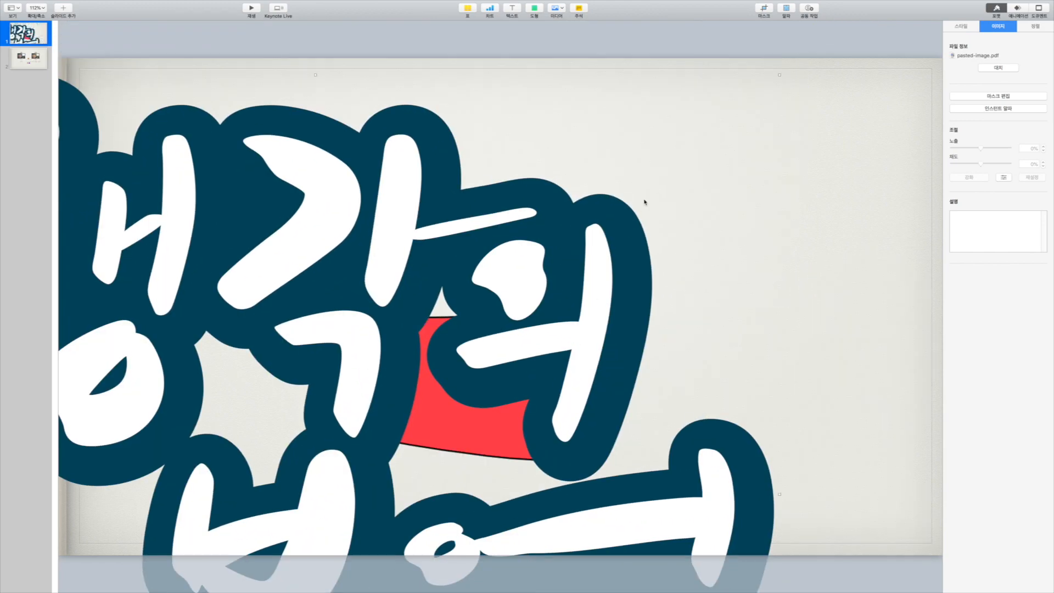
left_click_drag(615, 227, 685, 246)
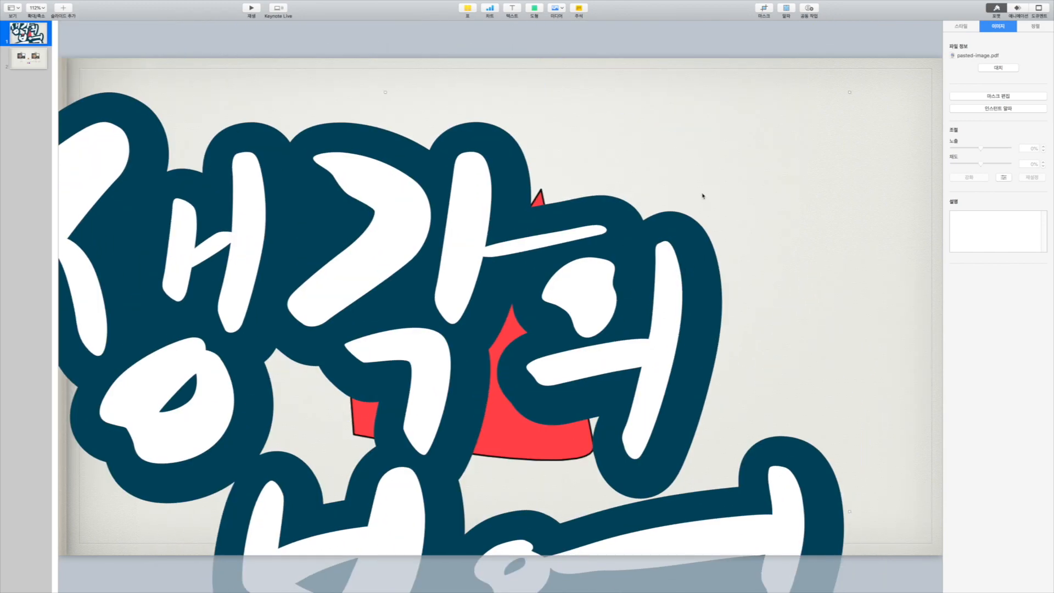
key("super+z")
key("super+z")
key("super+z")
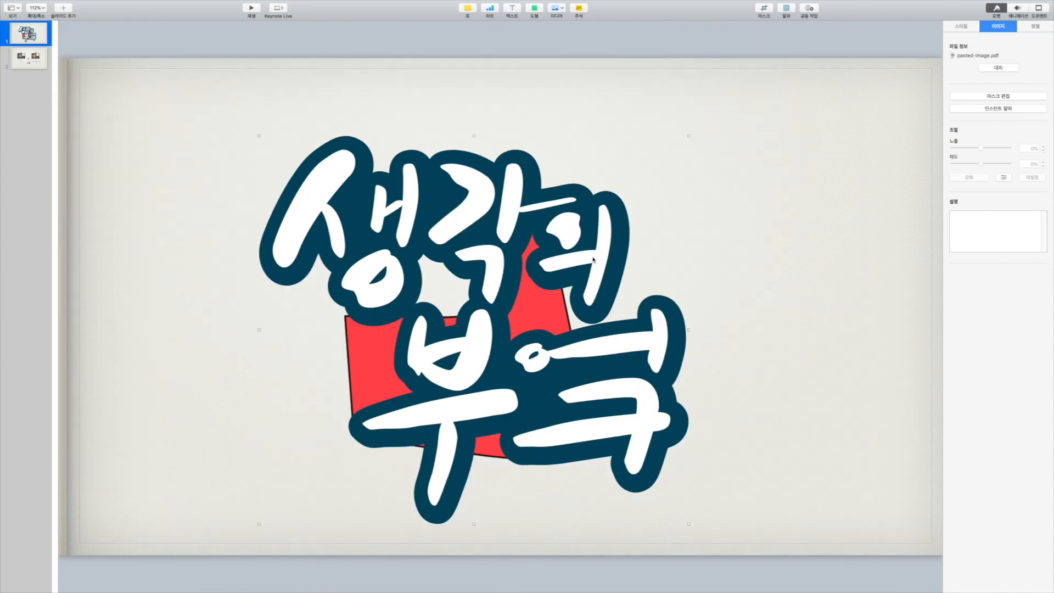
Switch to Affinity Photo and examine the recoloured vector logo over the street photo
key("ctrl+Up")
left_click(528, 35)
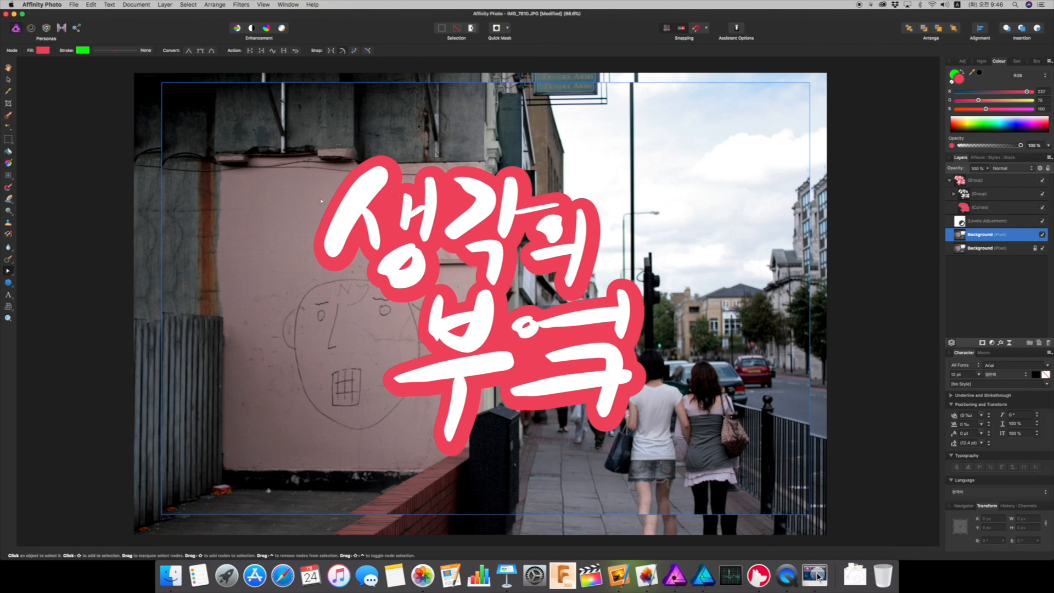
left_click(114, 217)
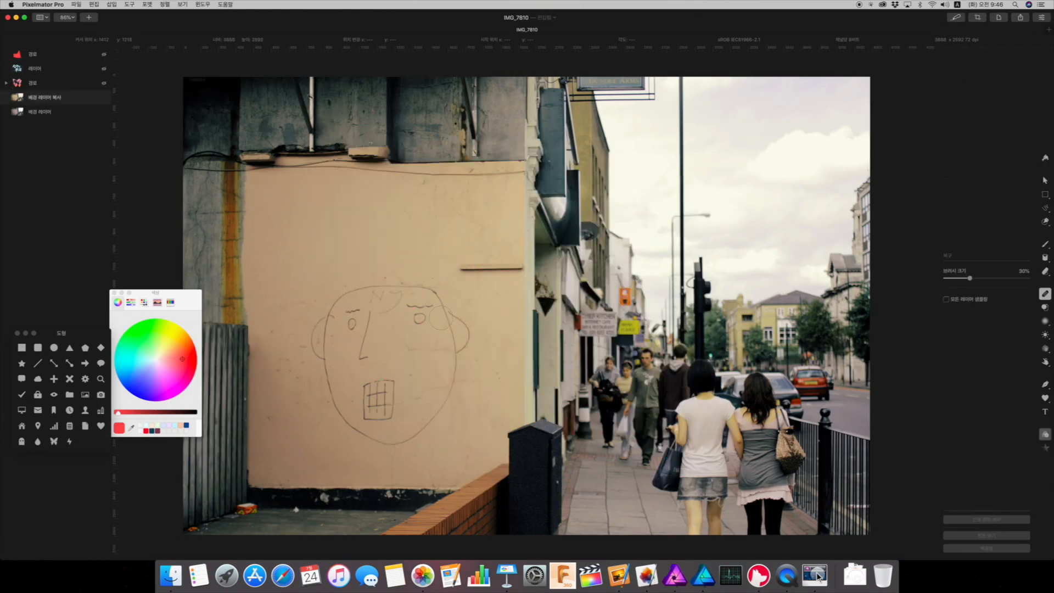
Remove the face drawing from the wall in Pixelmator Pro with the Repair tool at 30% brush size
mouse_move(432, 289)
left_mouse_down()
mouse_move(449, 324)
mouse_move(467, 329)
mouse_move(448, 395)
mouse_move(414, 442)
mouse_move(359, 437)
mouse_move(326, 379)
mouse_move(317, 321)
mouse_move(332, 332)
mouse_move(406, 291)
mouse_move(420, 317)
mouse_move(354, 311)
mouse_move(344, 331)
mouse_move(361, 391)
mouse_move(398, 387)
mouse_move(384, 415)
mouse_move(378, 404)
left_mouse_up()
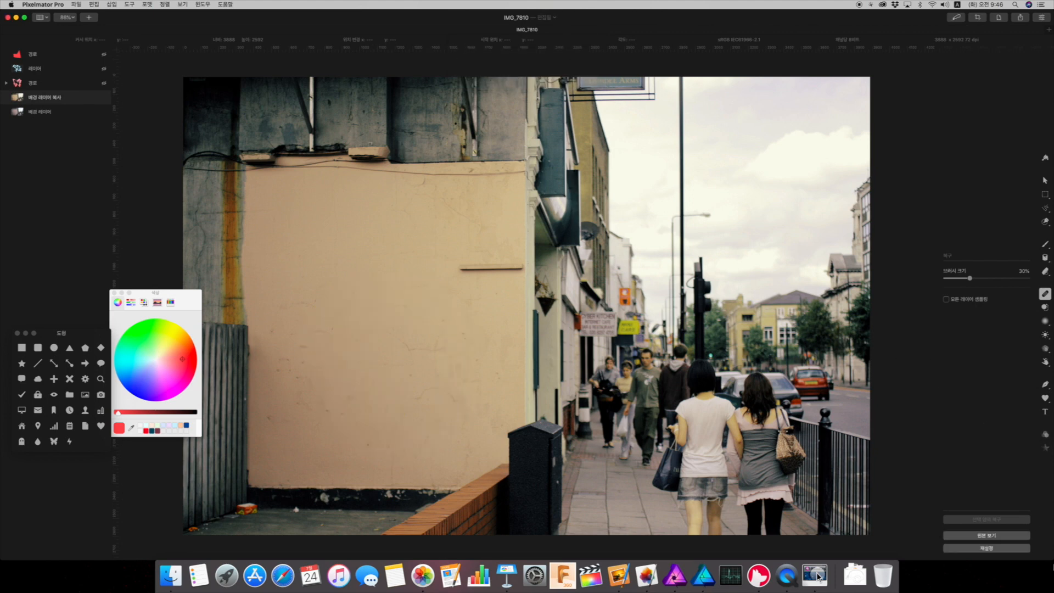
Place the desktop image flowers.png over the street photo as a new layer
mouse_move(1051, 590)
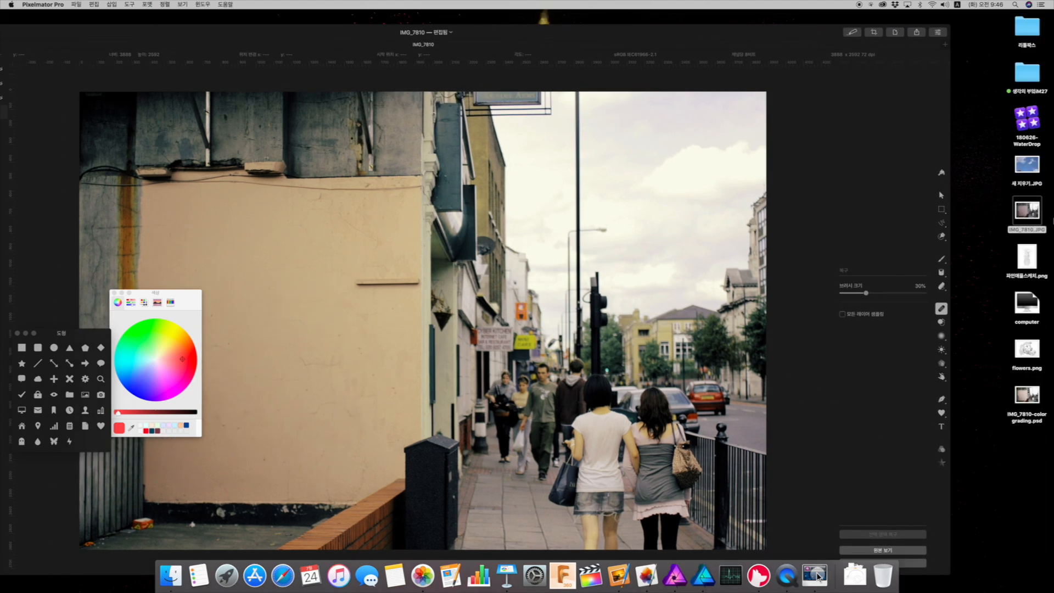
left_click_drag(1027, 349, 354, 340)
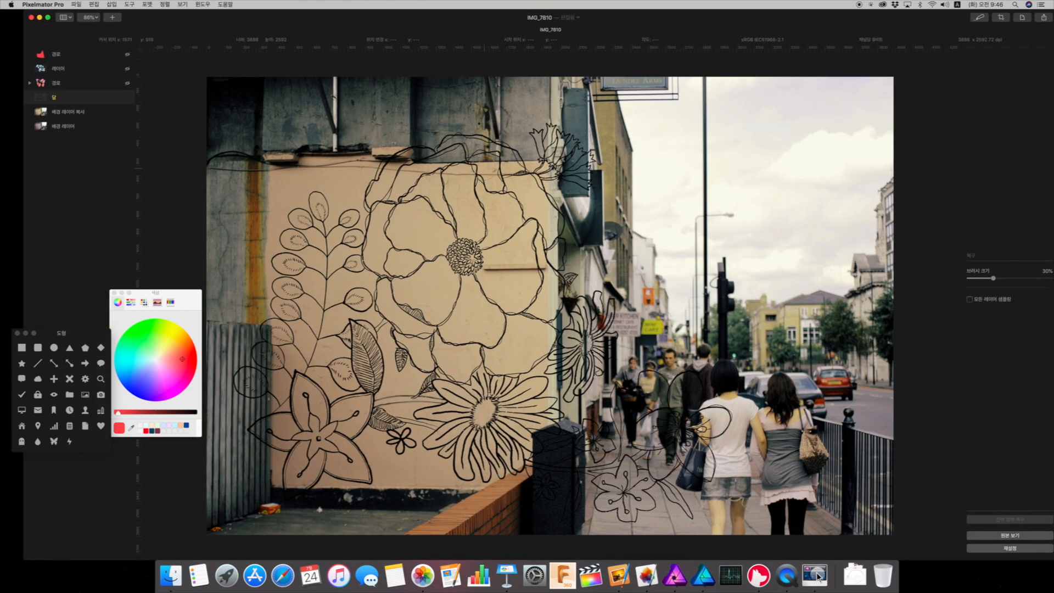
Rotate the flower drawing 90° and shrink it proportionally about its centre to fit the wall beside the street
key("v")
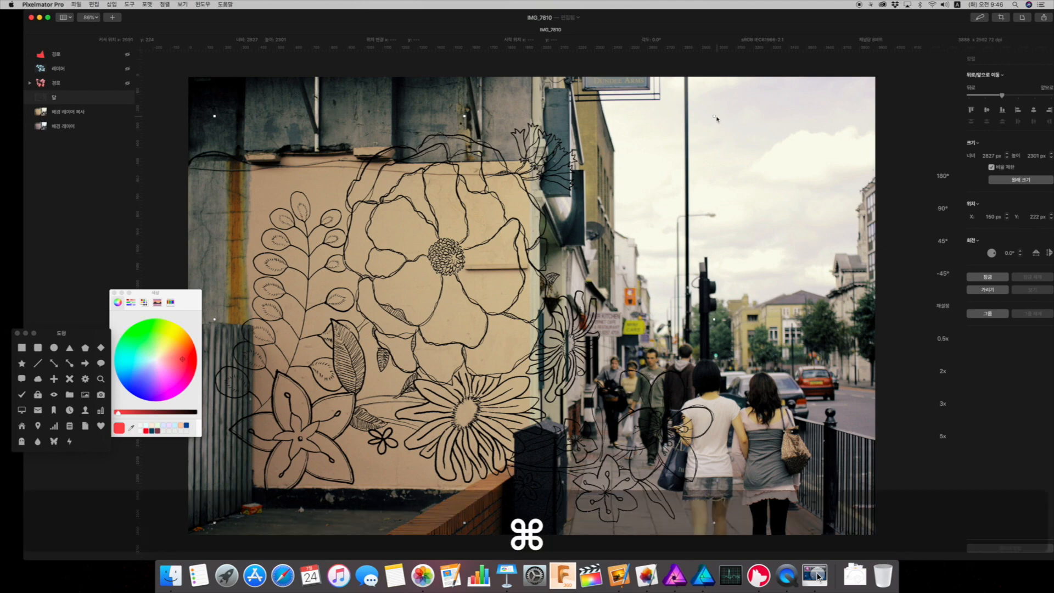
mouse_move(709, 113)
left_mouse_down()
mouse_move(417, 90)
mouse_move(319, 129)
left_mouse_up()
key("alt")
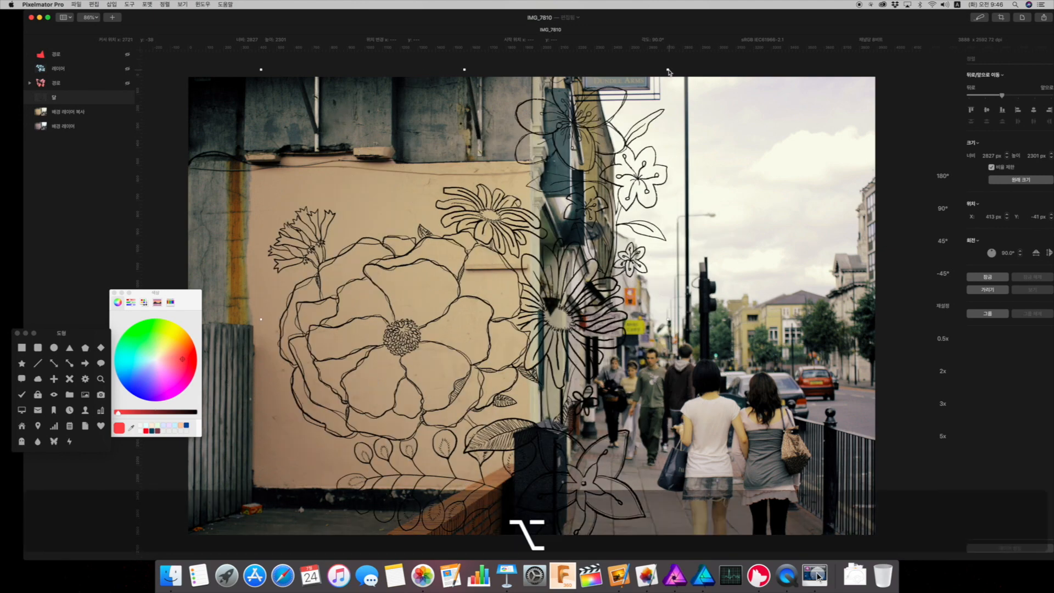
left_click_drag(668, 70, 477, 248)
key("cmd+z")
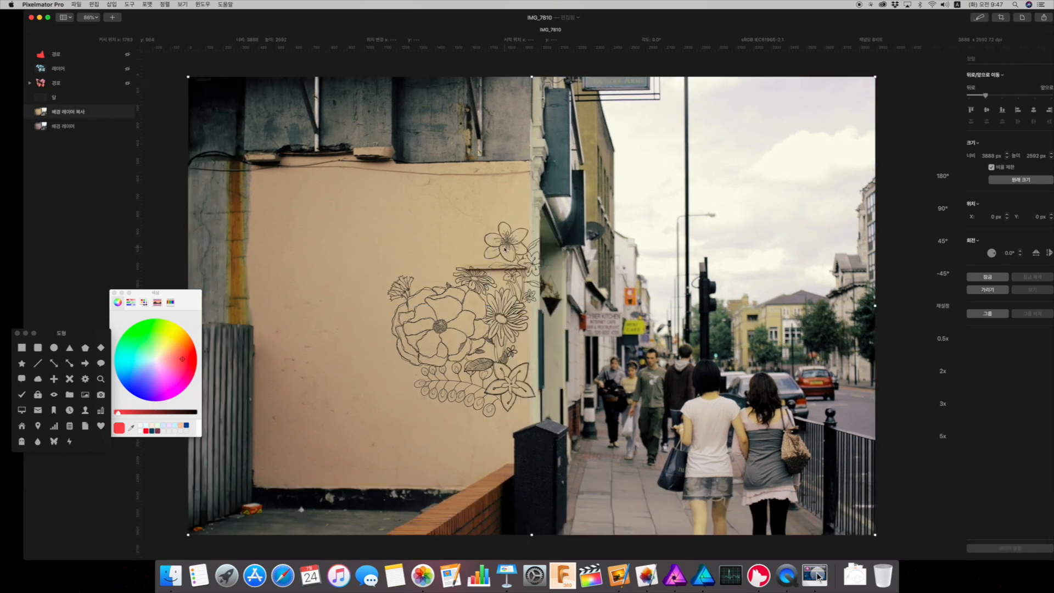
Move the flower drawing onto the middle of the blank wall, fine-positioning it by one pixel at 12800% zoom
left_click(507, 244)
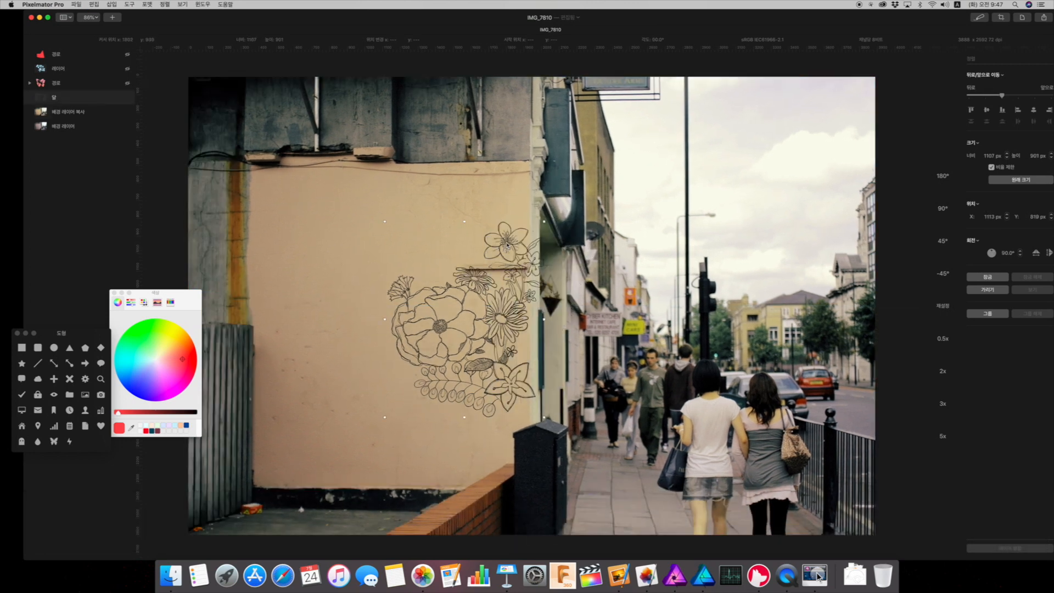
left_click_drag(507, 245, 428, 243)
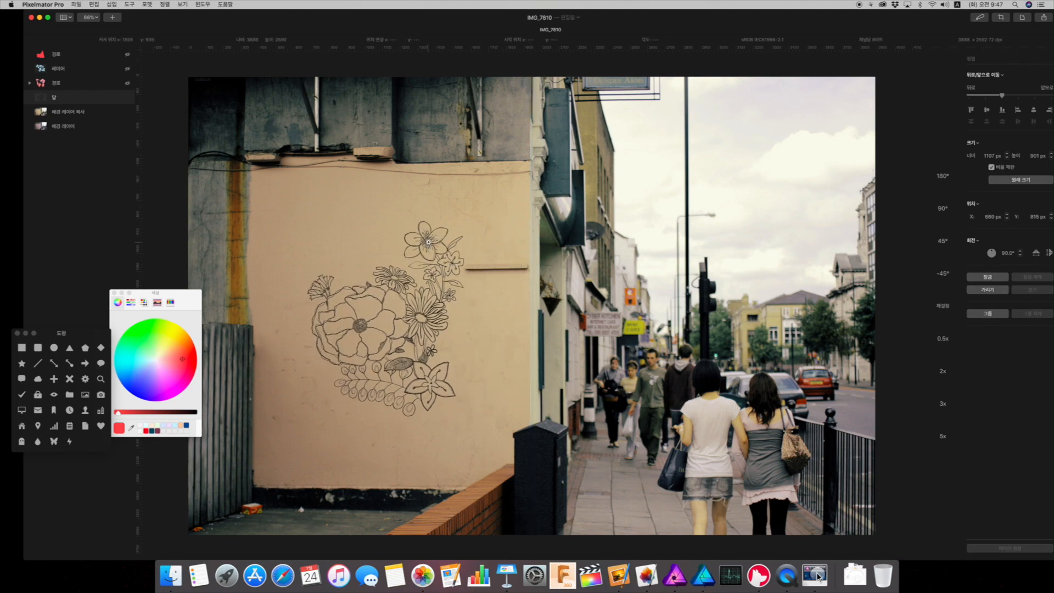
scroll(428, 242, "up", 15)
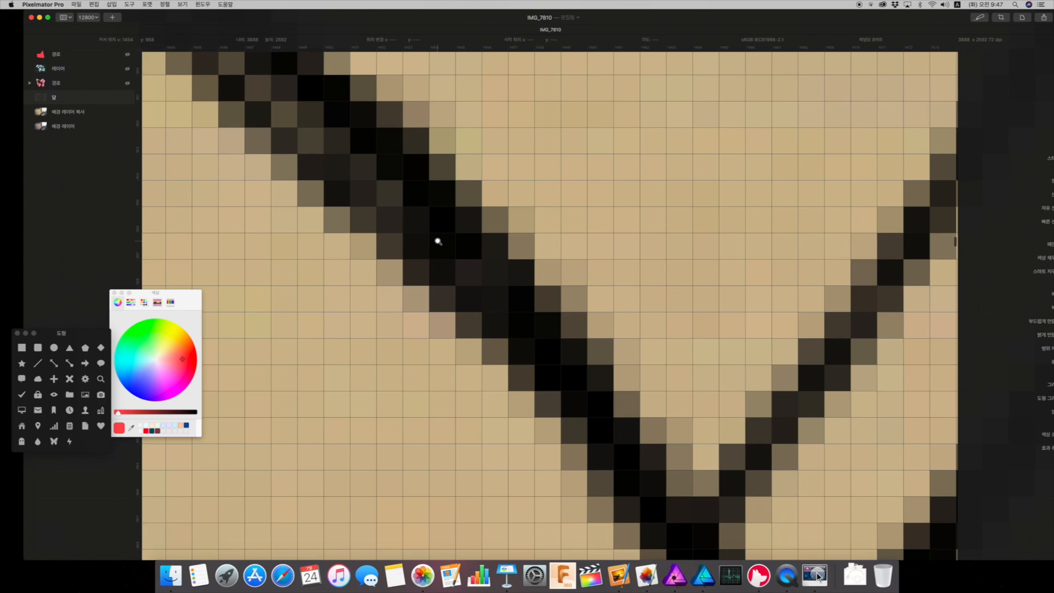
left_click_drag(435, 242, 470, 209)
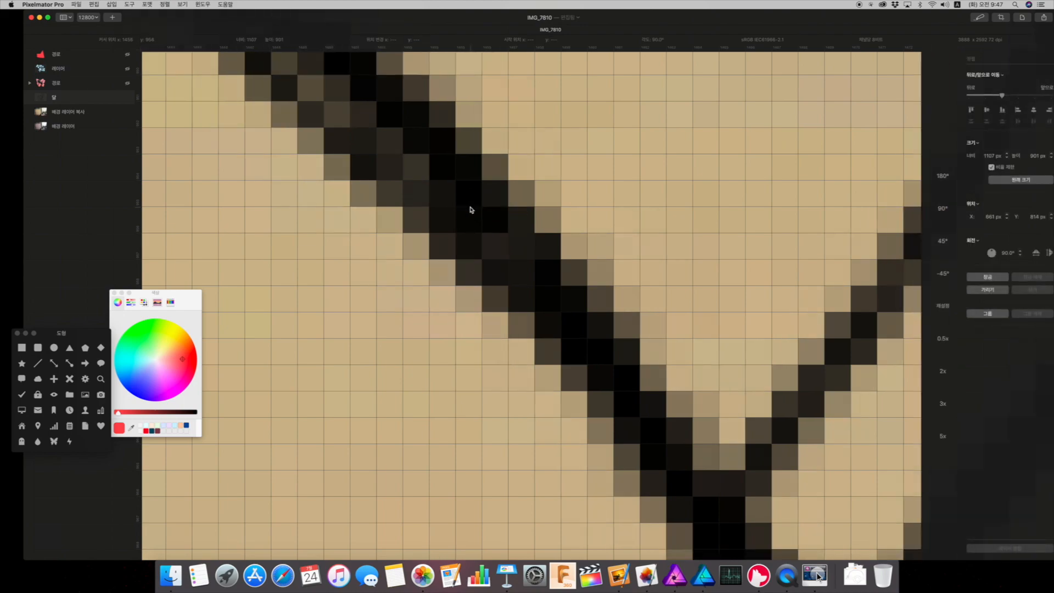
Raise the flower drawing slightly on the wall and undo the last unwanted change
key("super+KP_Subtract")
key("super+KP_Subtract")
key("super+KP_Subtract")
key("super+KP_Subtract")
key("super+KP_Subtract")
key("super+KP_Subtract")
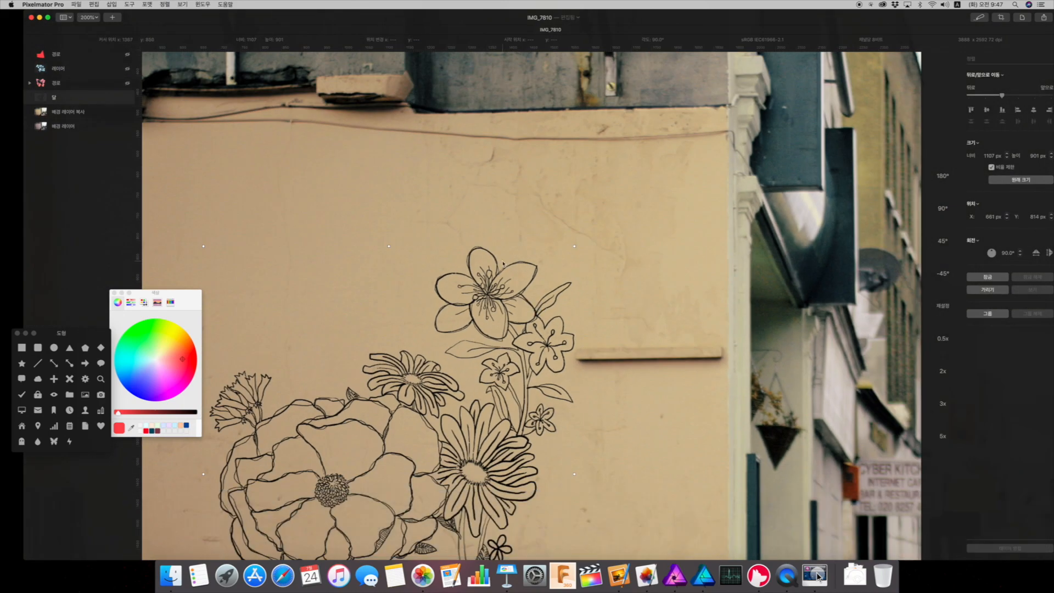
mouse_move(496, 262)
left_mouse_down()
mouse_move(479, 242)
mouse_move(502, 202)
mouse_move(501, 235)
left_mouse_up()
key("super+z")
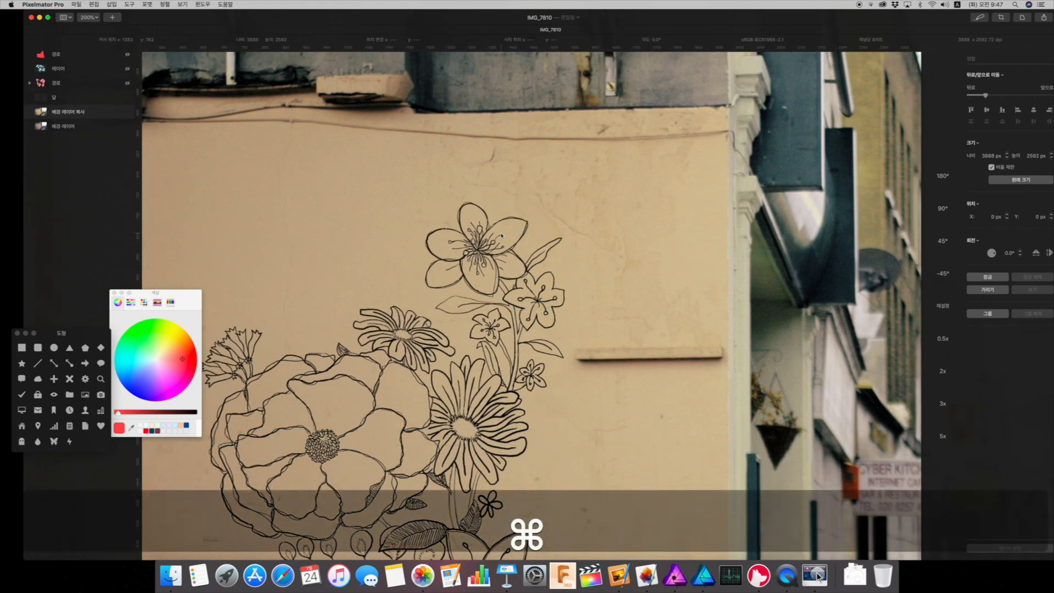
key("super+KP_Subtract")
key("super+KP_Subtract")
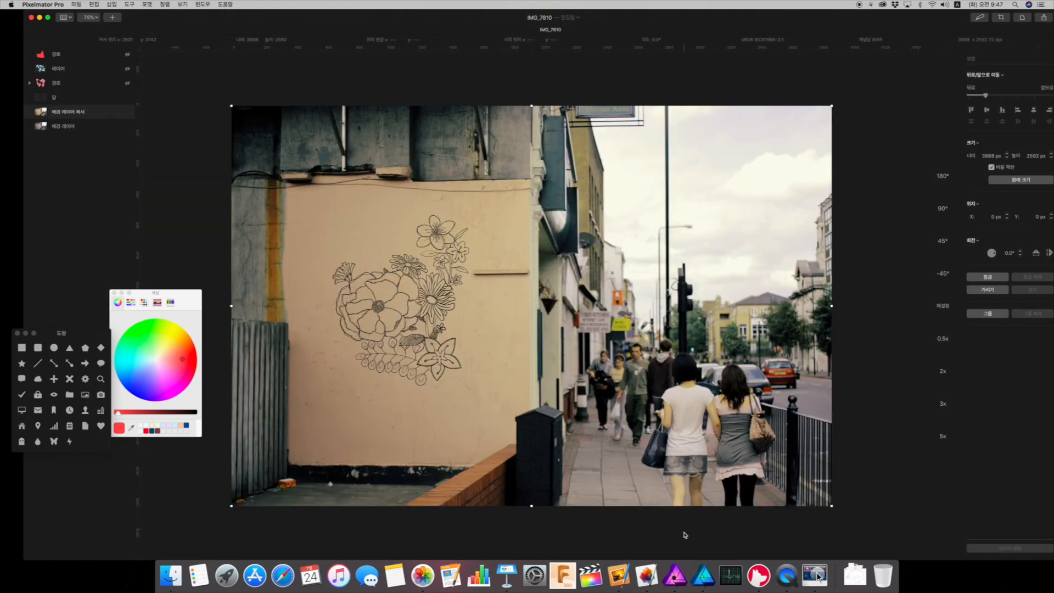
In Affinity Photo, hide the logo group and remove the face drawing from the wall with the Inpainting Brush Tool
left_click(677, 574)
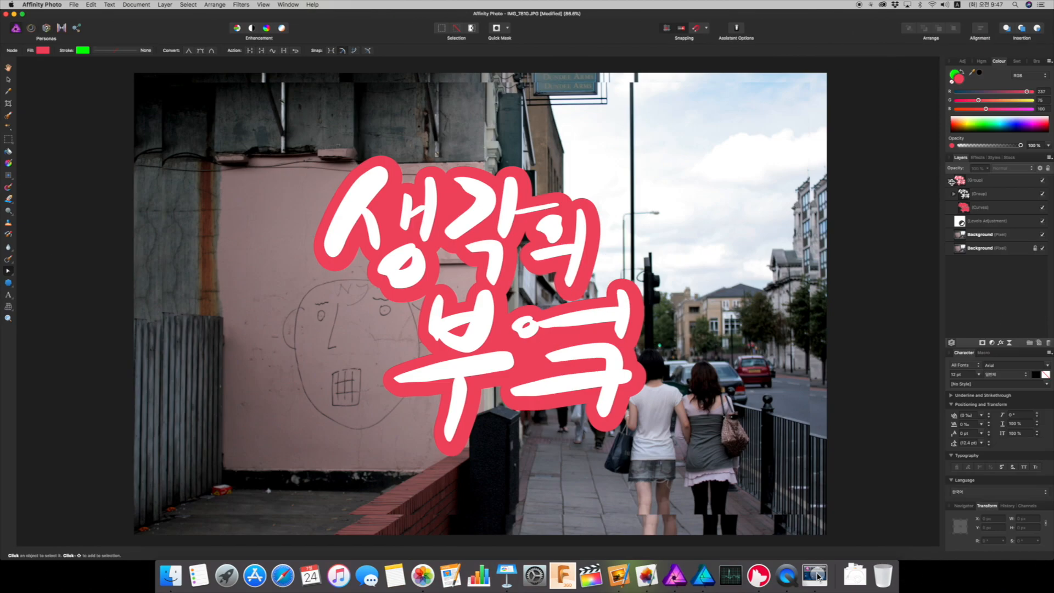
left_click(1043, 180)
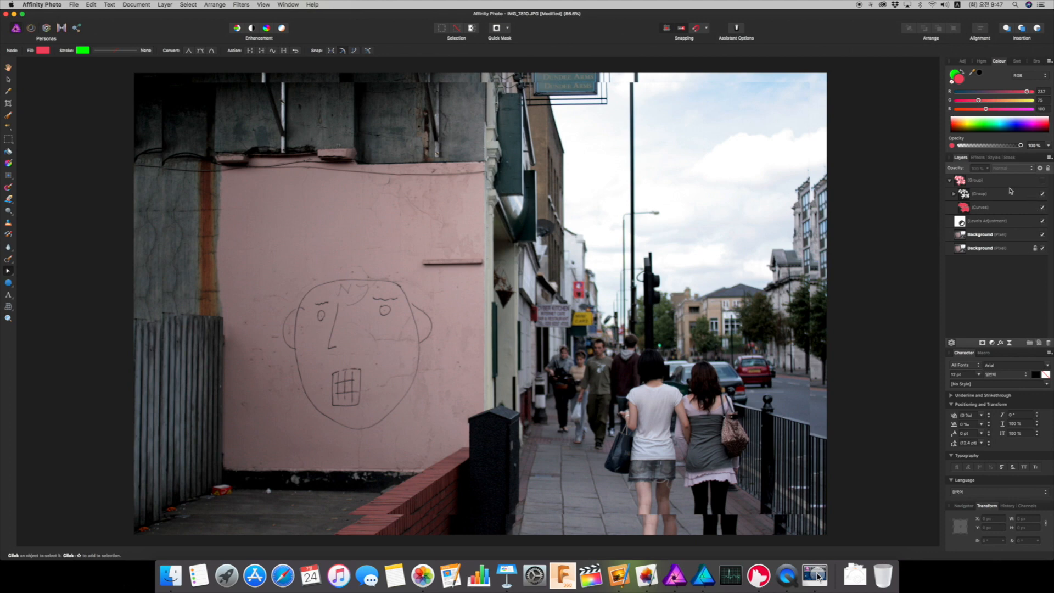
left_click(8, 259)
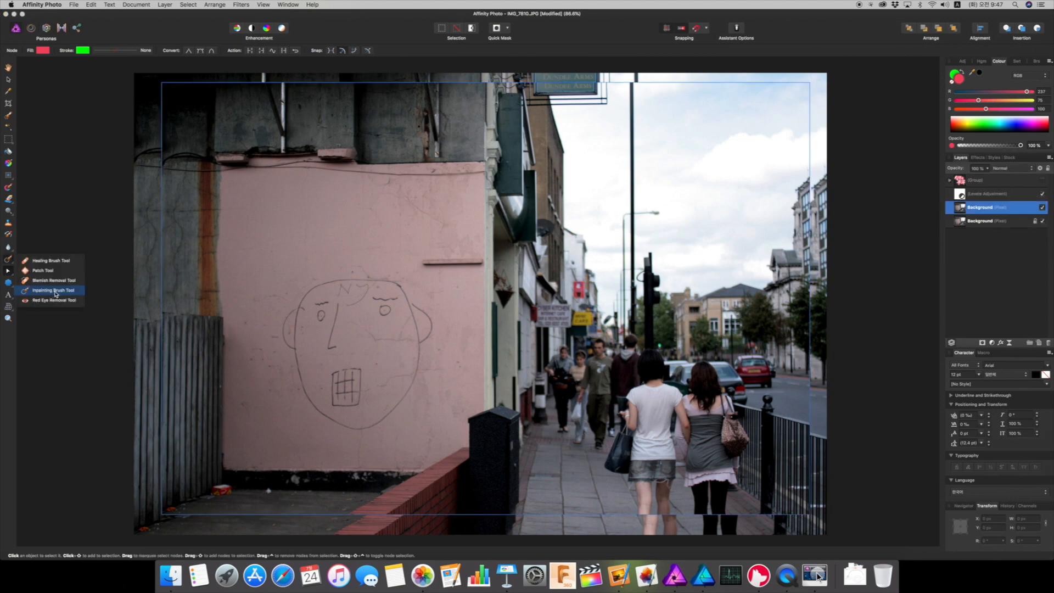
left_click(54, 292)
mouse_move(338, 283)
left_mouse_down()
mouse_move(309, 288)
mouse_move(285, 331)
mouse_move(290, 345)
mouse_move(298, 314)
mouse_move(297, 373)
mouse_move(313, 406)
mouse_move(339, 420)
mouse_move(378, 425)
mouse_move(398, 408)
mouse_move(420, 345)
mouse_move(404, 289)
mouse_move(337, 280)
mouse_move(381, 284)
mouse_move(426, 325)
mouse_move(426, 315)
mouse_move(429, 331)
mouse_move(395, 409)
mouse_move(372, 423)
mouse_move(316, 421)
mouse_move(338, 399)
mouse_move(334, 370)
mouse_move(360, 368)
mouse_move(360, 386)
mouse_move(360, 400)
mouse_move(336, 404)
mouse_move(349, 397)
mouse_move(352, 374)
mouse_move(345, 391)
mouse_move(341, 375)
mouse_move(358, 382)
mouse_move(330, 353)
mouse_move(338, 300)
mouse_move(324, 320)
mouse_move(313, 314)
mouse_move(365, 287)
mouse_move(385, 307)
left_mouse_up()
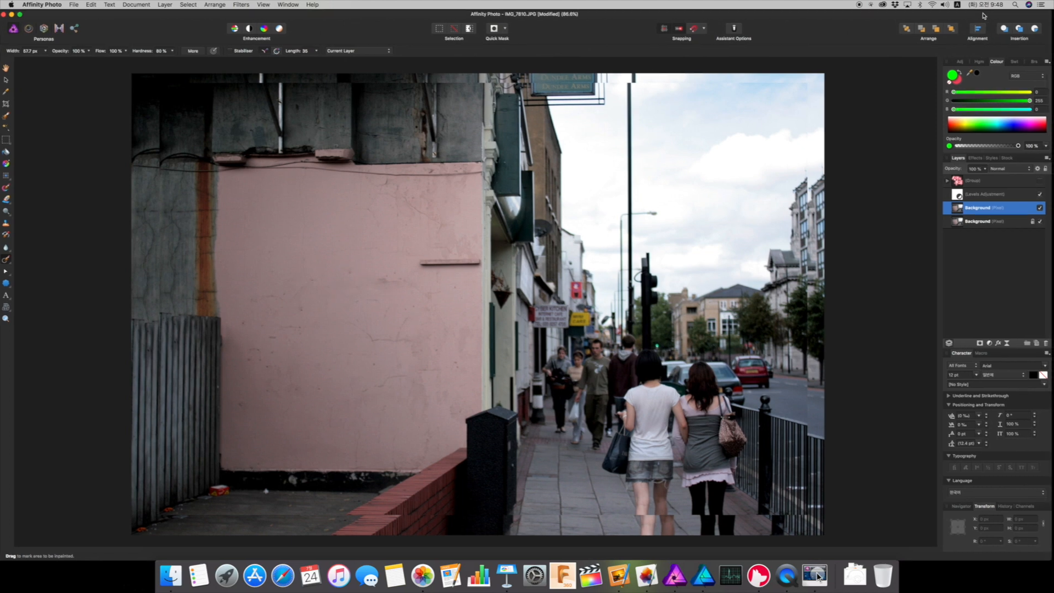
Place the desktop image flowers.png over the street photo as a new layer in the Affinity Photo document
left_click_drag(984, 15, 925, 31)
left_click_drag(1031, 354, 366, 345)
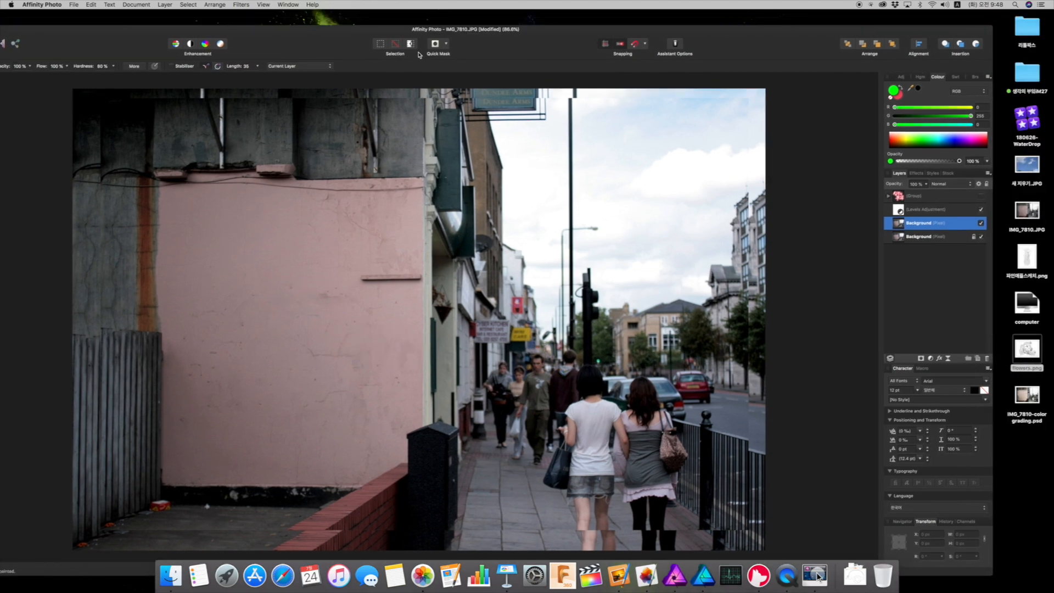
double_click(640, 28)
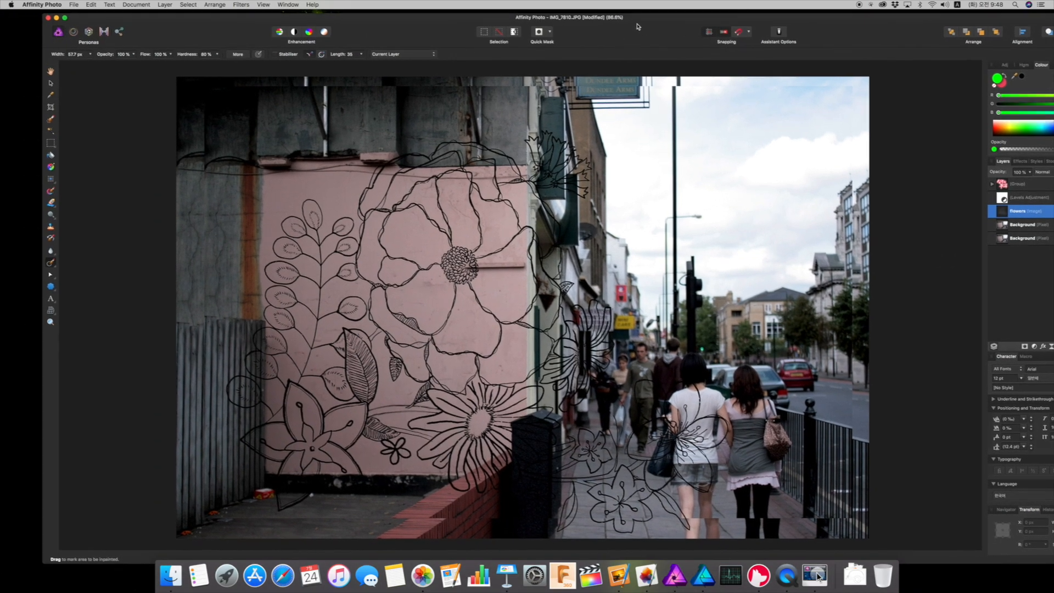
left_click_drag(637, 26, 659, 23)
Shrink and rotate the placed flower drawing with the Move tool and position it on the pink wall
key("v")
left_click_drag(799, 102, 387, 197)
left_click_drag(630, 126, 532, 246)
left_click_drag(511, 302, 420, 232)
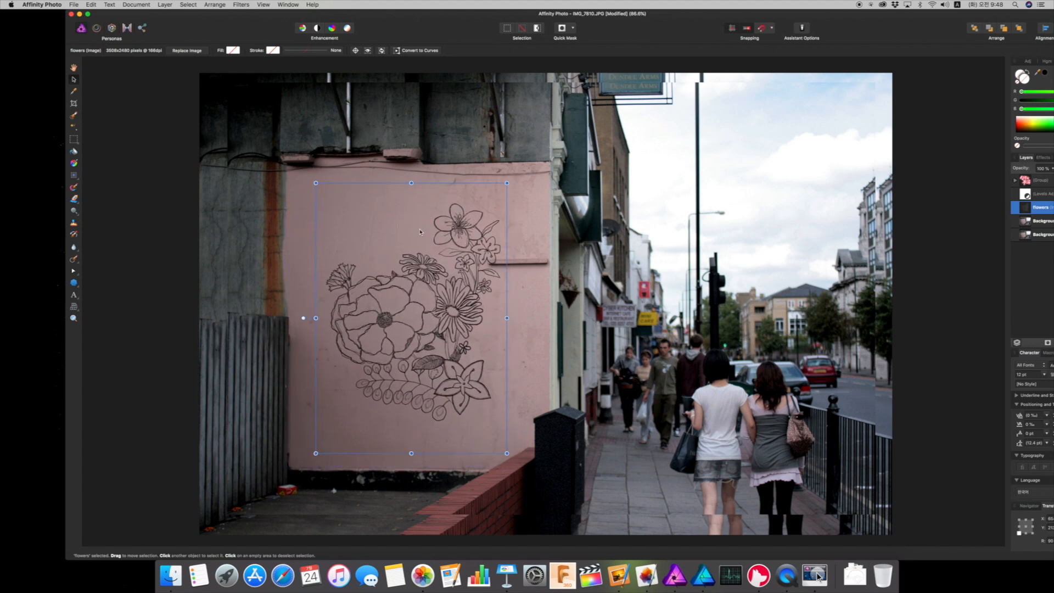
Shift the flower drawing slightly down on the pink wall
left_click(509, 215)
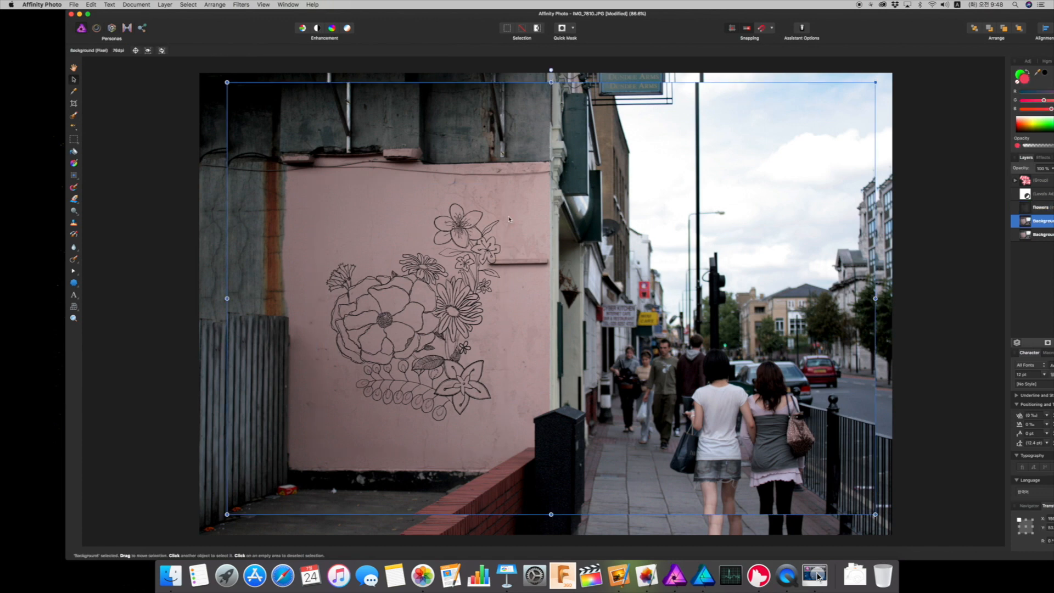
mouse_move(467, 226)
left_mouse_down()
mouse_move(474, 221)
mouse_move(466, 231)
left_mouse_up()
left_click_drag(434, 270, 431, 274)
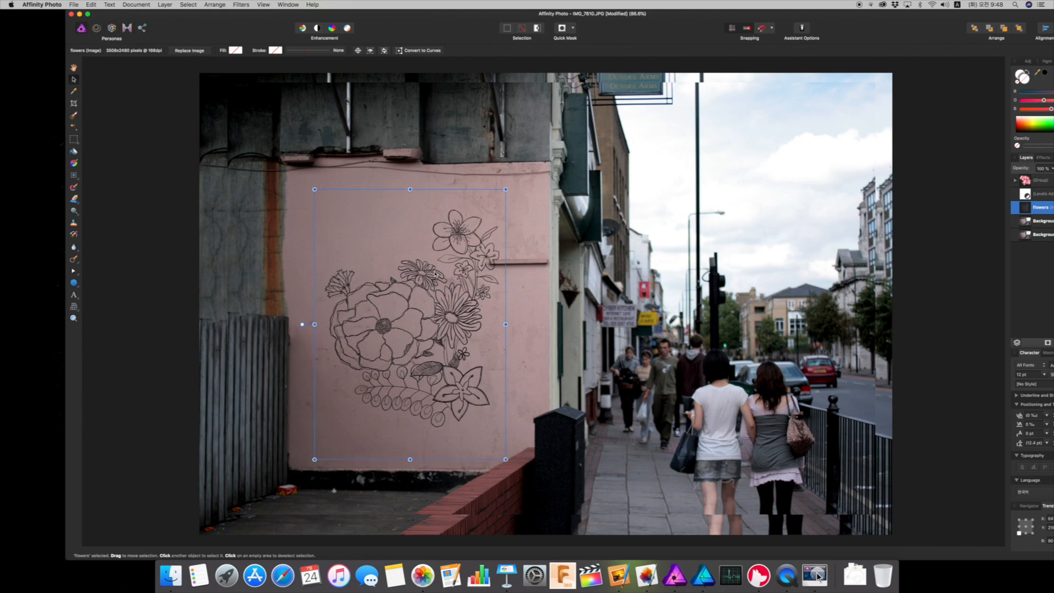
left_click_drag(432, 271, 432, 271)
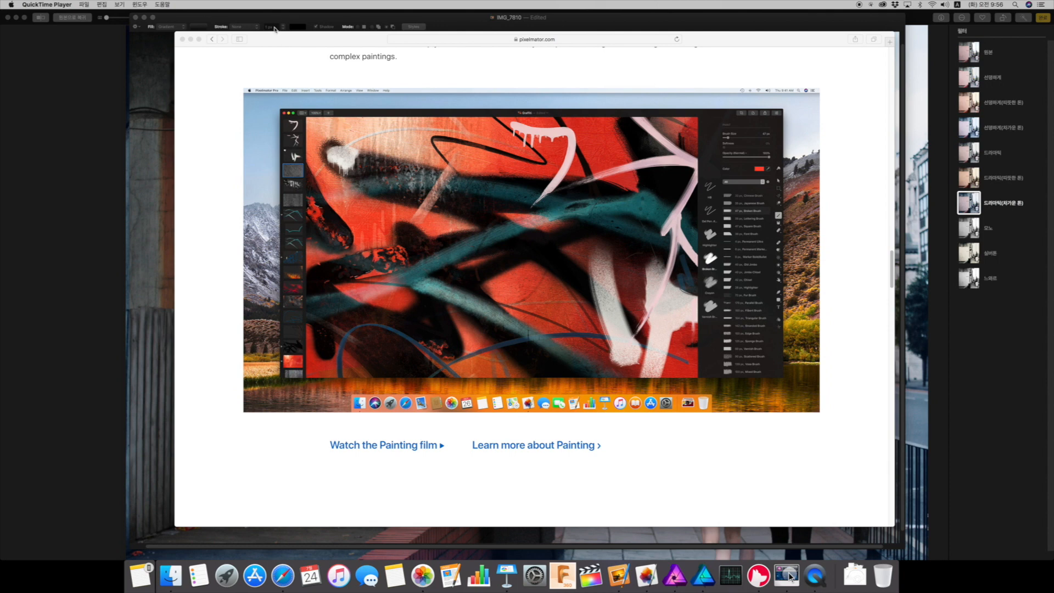
Switch to the street photo in Pixelmator Pro and reposition its window so the whole tool set shows
left_click(168, 24)
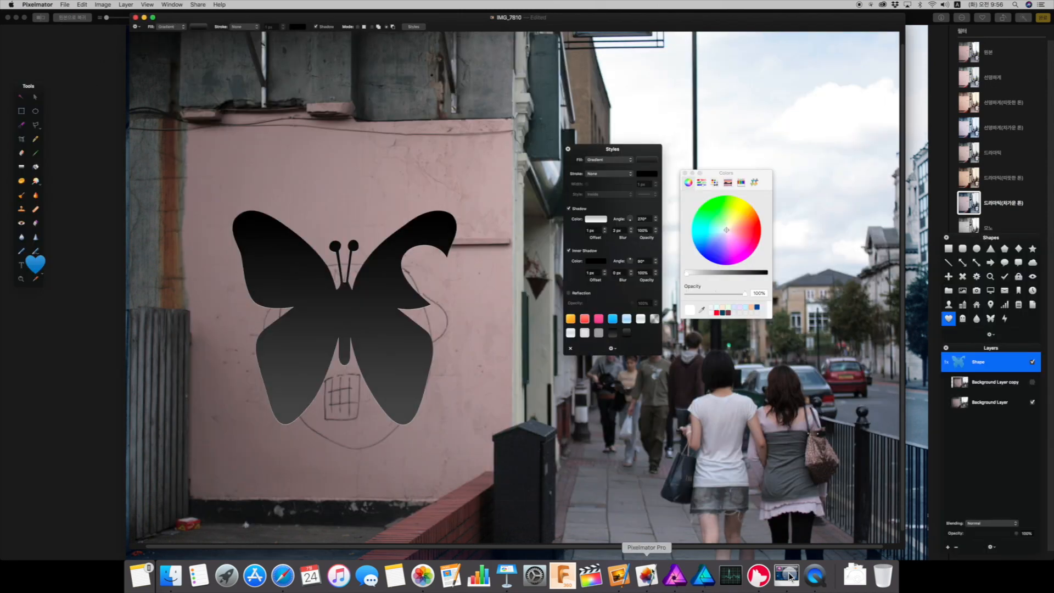
left_click(647, 575)
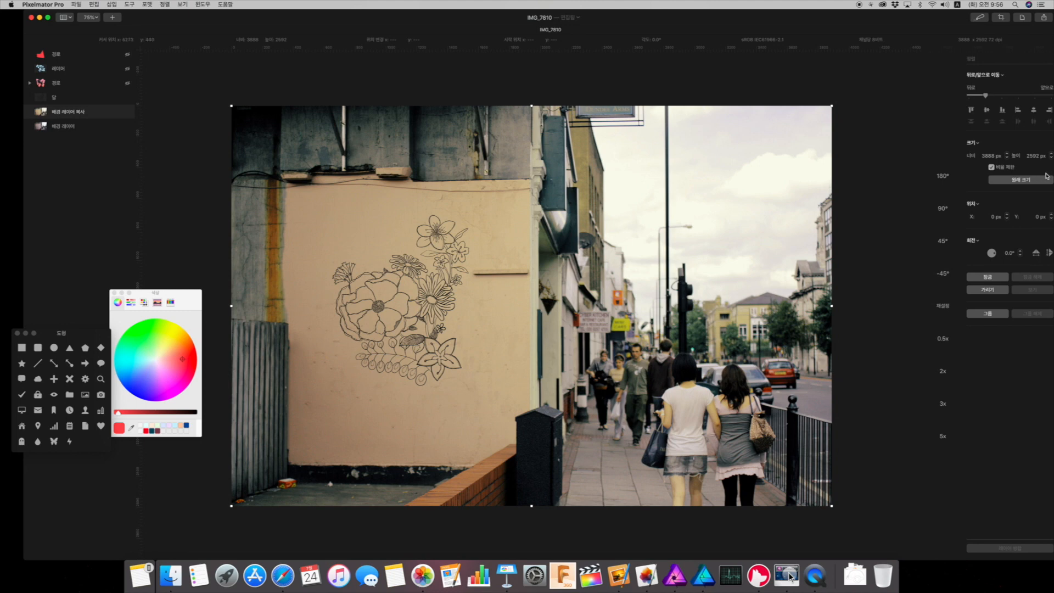
left_click_drag(161, 24, 138, 20)
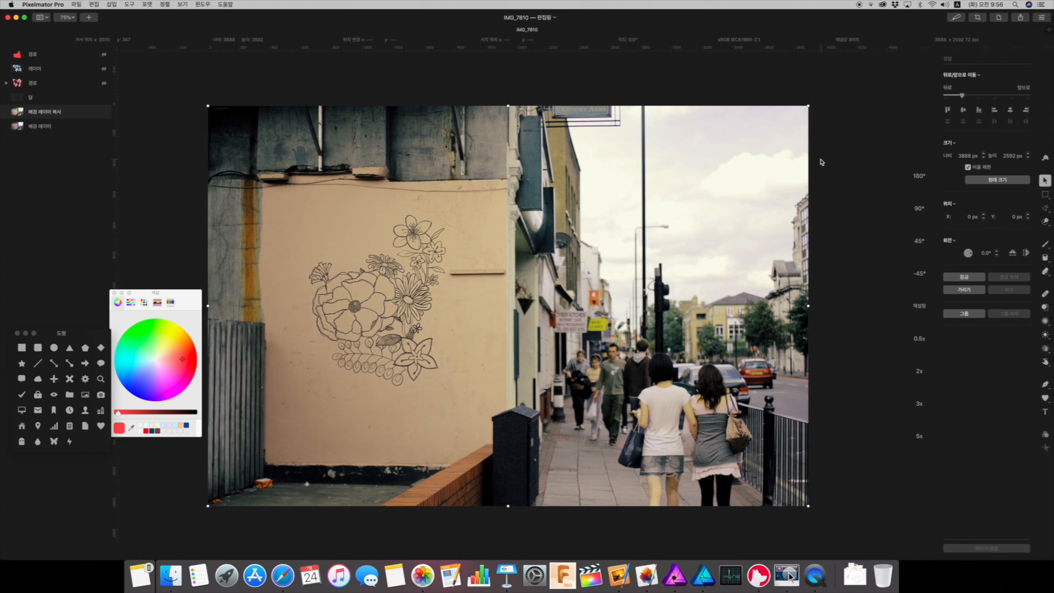
Choose the Paint tool and add an empty layer above the background layer copy
left_click(1045, 245)
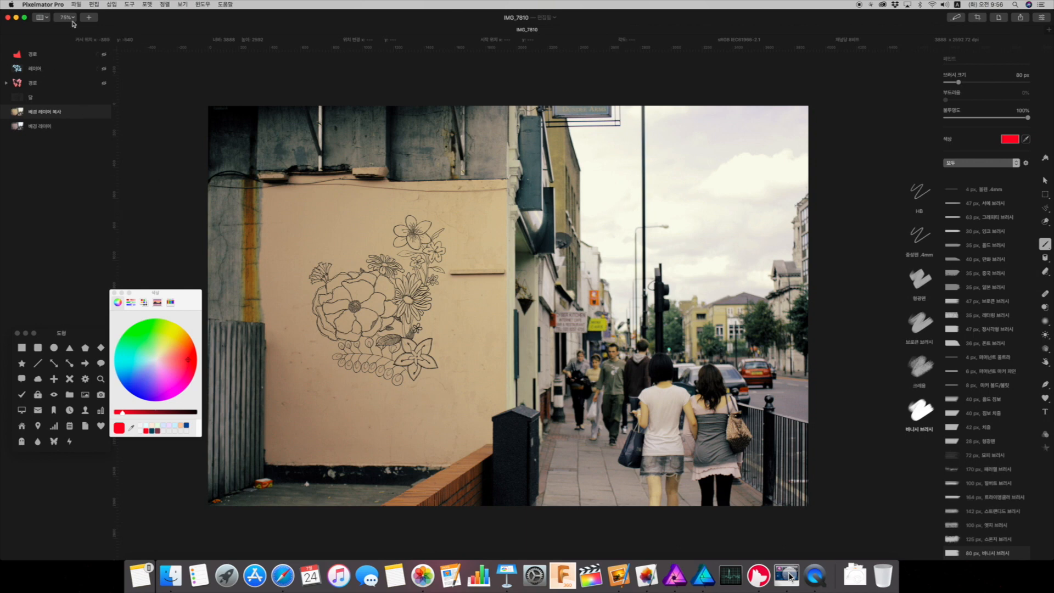
left_click(44, 19)
left_click(84, 23)
left_click(89, 17)
left_click(102, 84)
Paint red zigzag strokes on the new layer with the 80 px 바니시 브러시 and the 60 px 크레용 brush
mouse_move(696, 185)
left_mouse_down()
mouse_move(583, 190)
mouse_move(510, 220)
mouse_move(420, 184)
left_mouse_up()
mouse_move(373, 224)
left_mouse_down()
mouse_move(486, 289)
mouse_move(434, 305)
left_mouse_up()
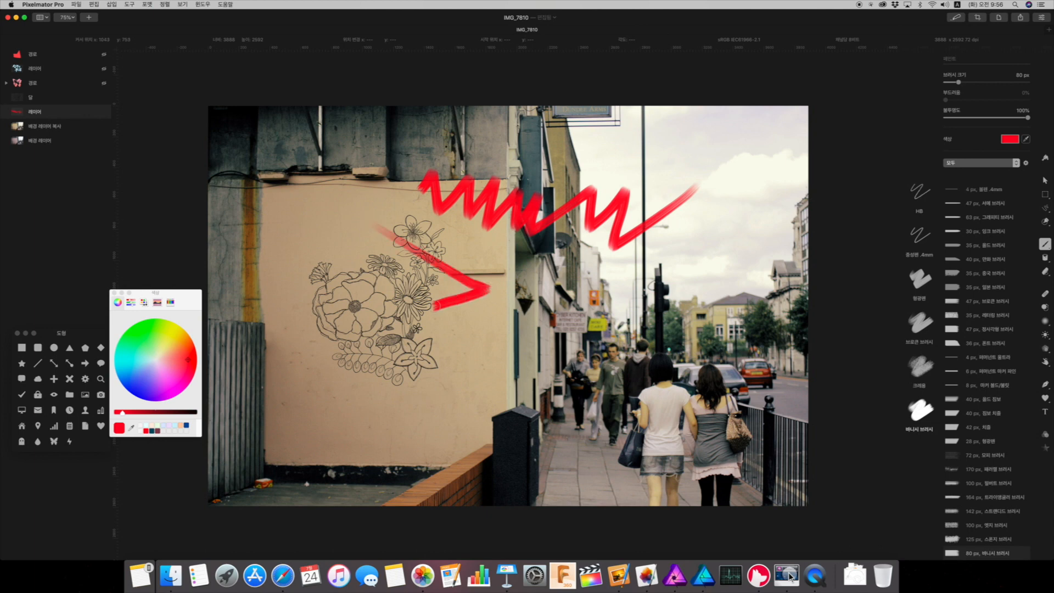
left_click(920, 363)
mouse_move(621, 352)
left_mouse_down()
mouse_move(549, 307)
mouse_move(606, 275)
left_mouse_up()
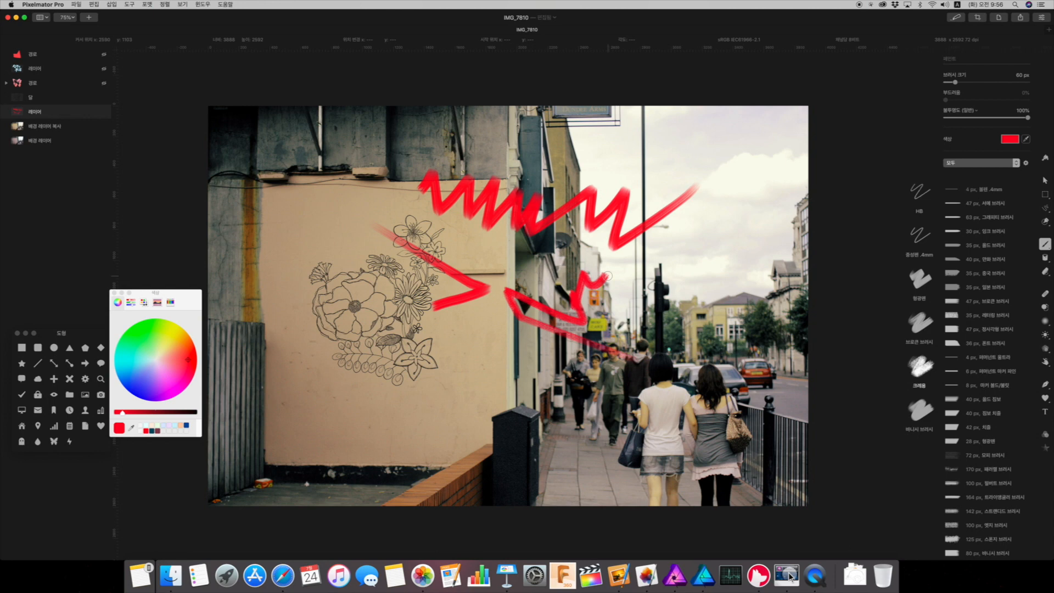
Switch to Astropad and scribble freehand red strokes over the wall and flower drawing with the 60 px 크레용 brush
left_click(788, 576)
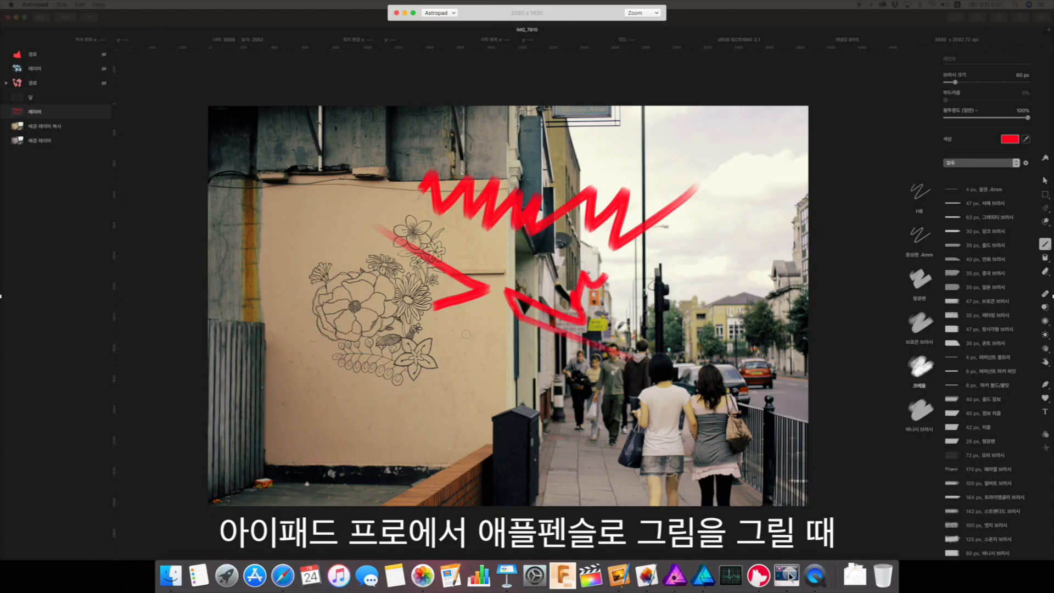
mouse_move(466, 341)
left_mouse_down()
mouse_move(409, 330)
mouse_move(357, 282)
left_mouse_up()
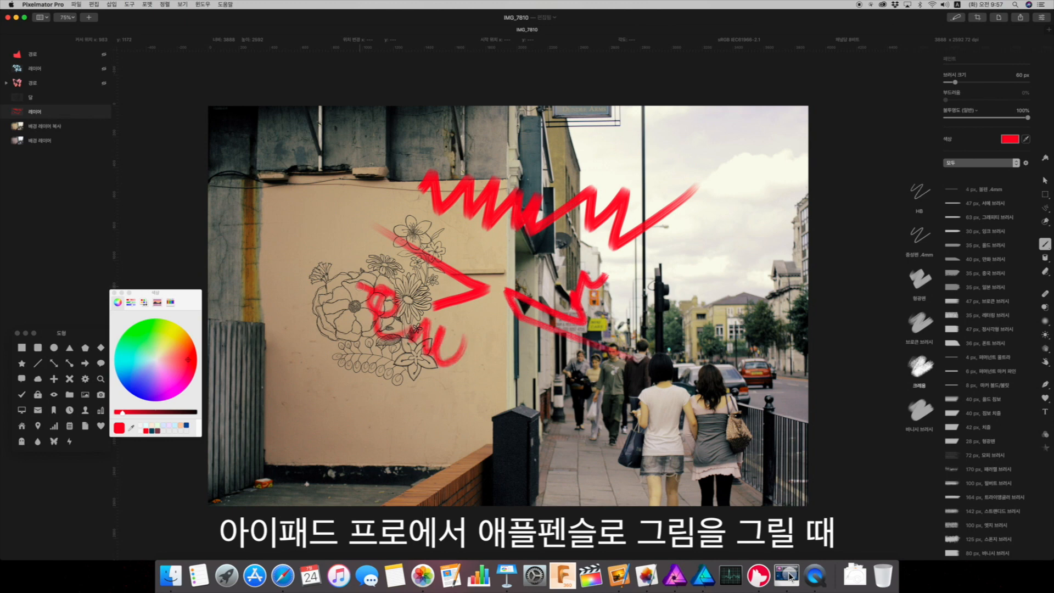
mouse_move(316, 219)
left_mouse_down()
mouse_move(310, 263)
mouse_move(304, 219)
mouse_move(301, 261)
mouse_move(299, 231)
mouse_move(285, 238)
mouse_move(279, 224)
mouse_move(278, 245)
mouse_move(271, 226)
mouse_move(274, 257)
left_mouse_up()
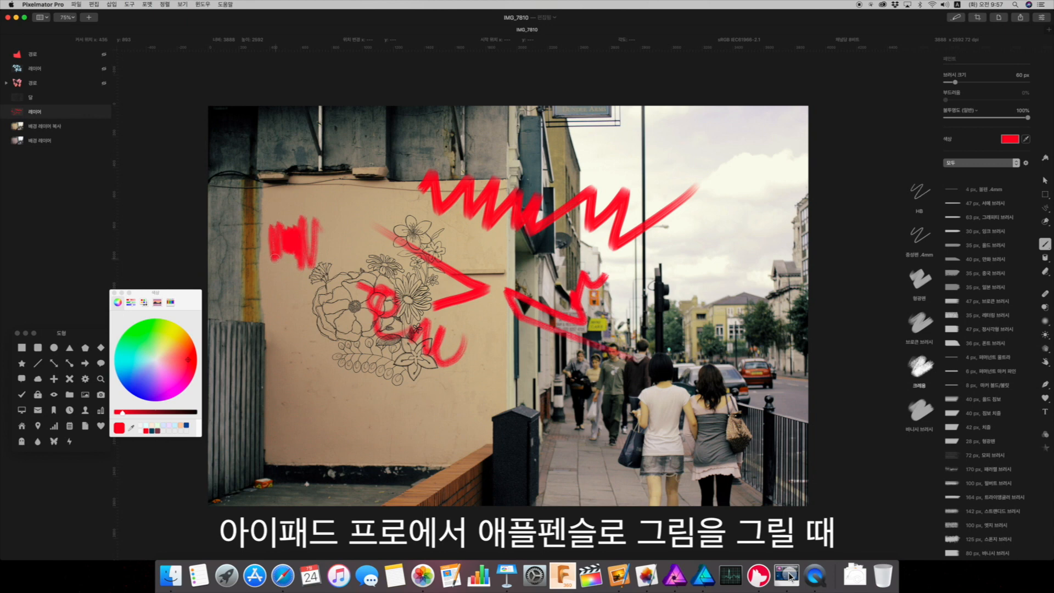
mouse_move(376, 233)
left_mouse_down()
mouse_move(349, 252)
mouse_move(311, 324)
mouse_move(317, 373)
mouse_move(338, 396)
mouse_move(383, 401)
mouse_move(401, 398)
mouse_move(411, 376)
left_mouse_up()
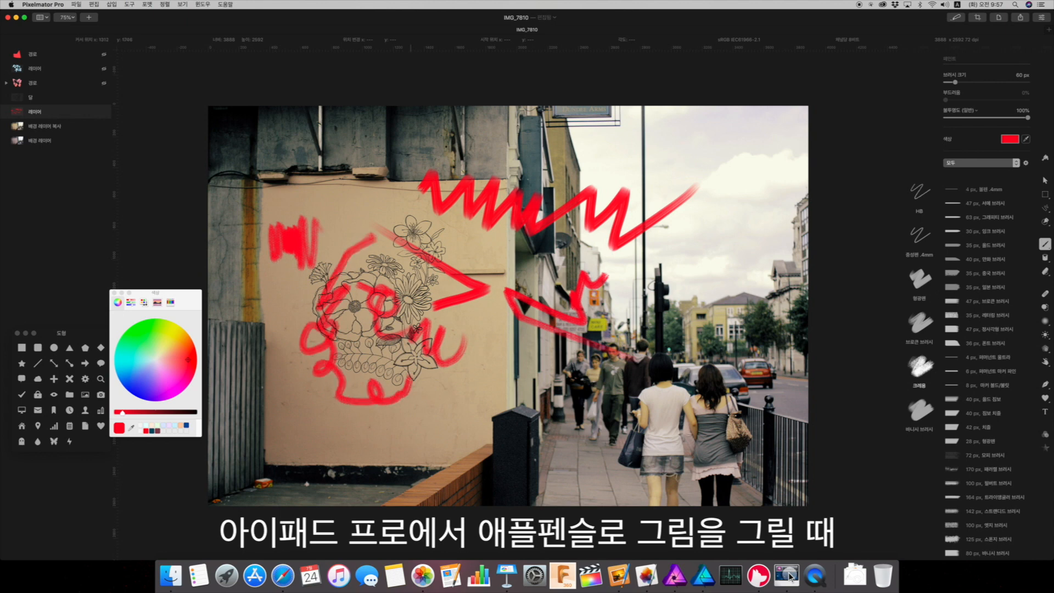